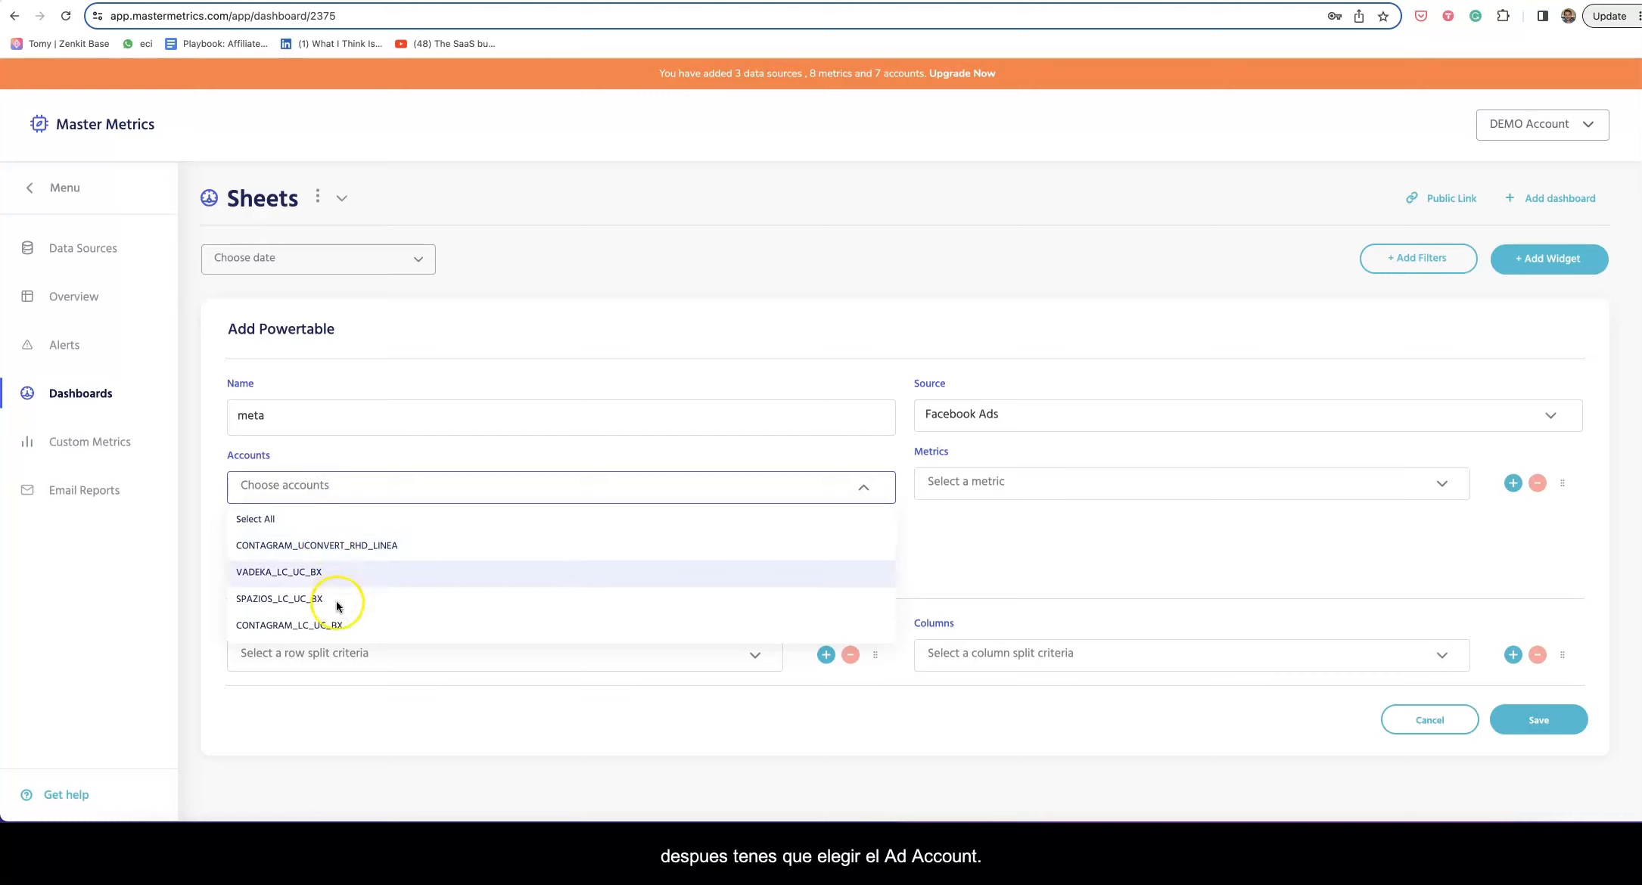
Step: Choose the CONTAGRAM_LC_UC_BX ad account for the Facebook Ads 'meta' powertable
click(333, 625)
scroll(800, 505, down, 1)
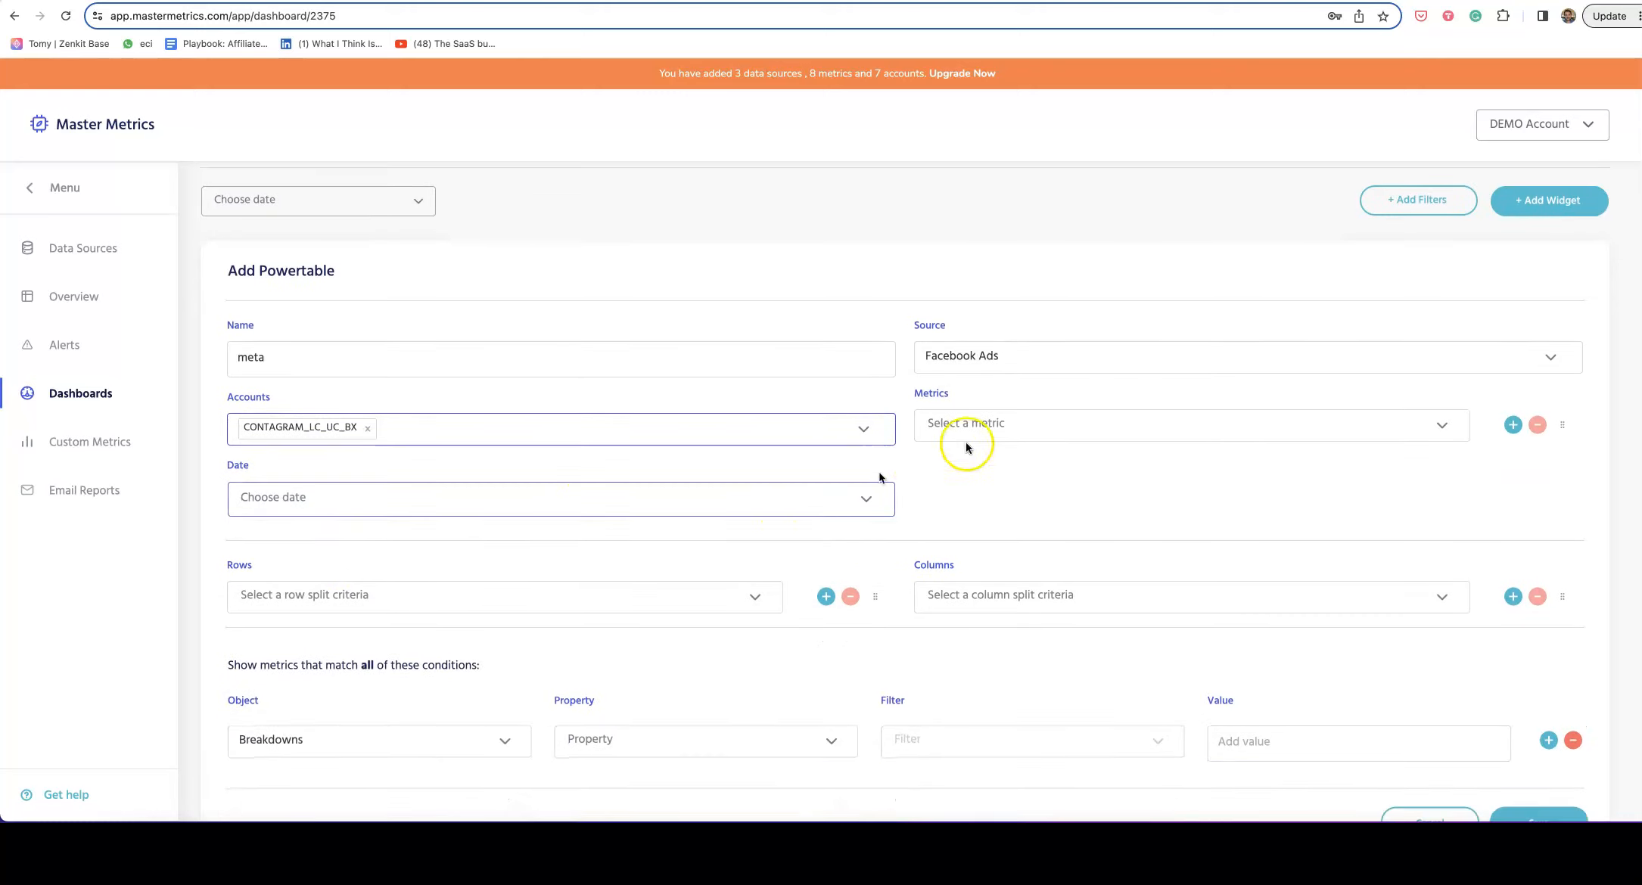
click(993, 422)
Step: Pick Clicks (all) as the first metric, then add Impressions and CTR (all) in two new metric slots
scroll(1024, 501, down, 3)
scroll(1026, 499, up, 4)
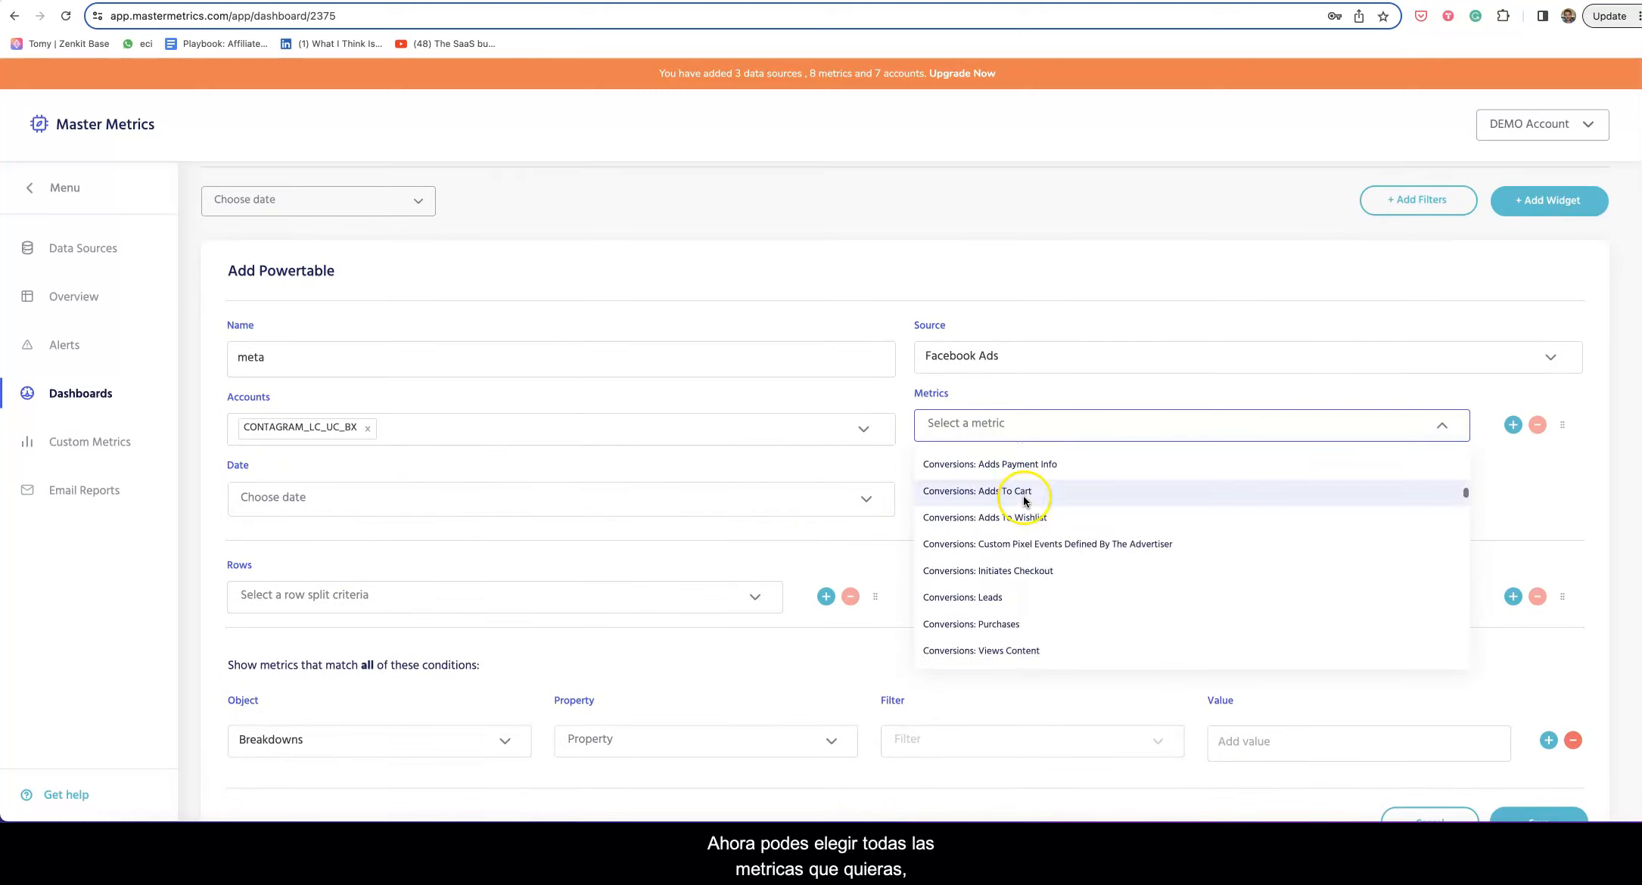
click(982, 457)
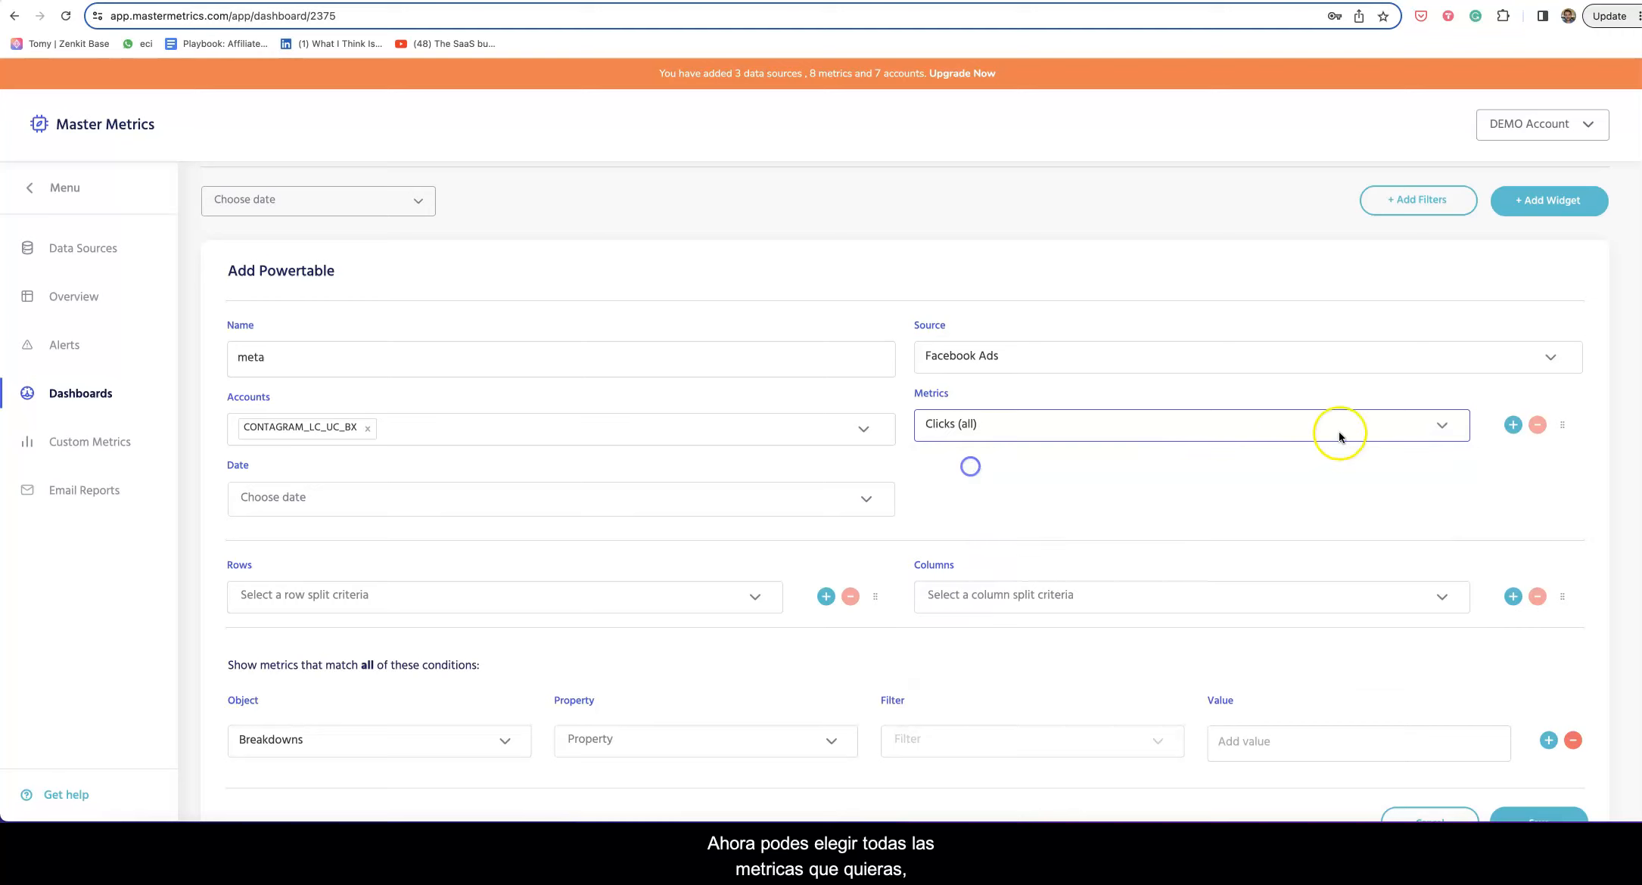
click(1509, 426)
click(1074, 491)
click(1029, 559)
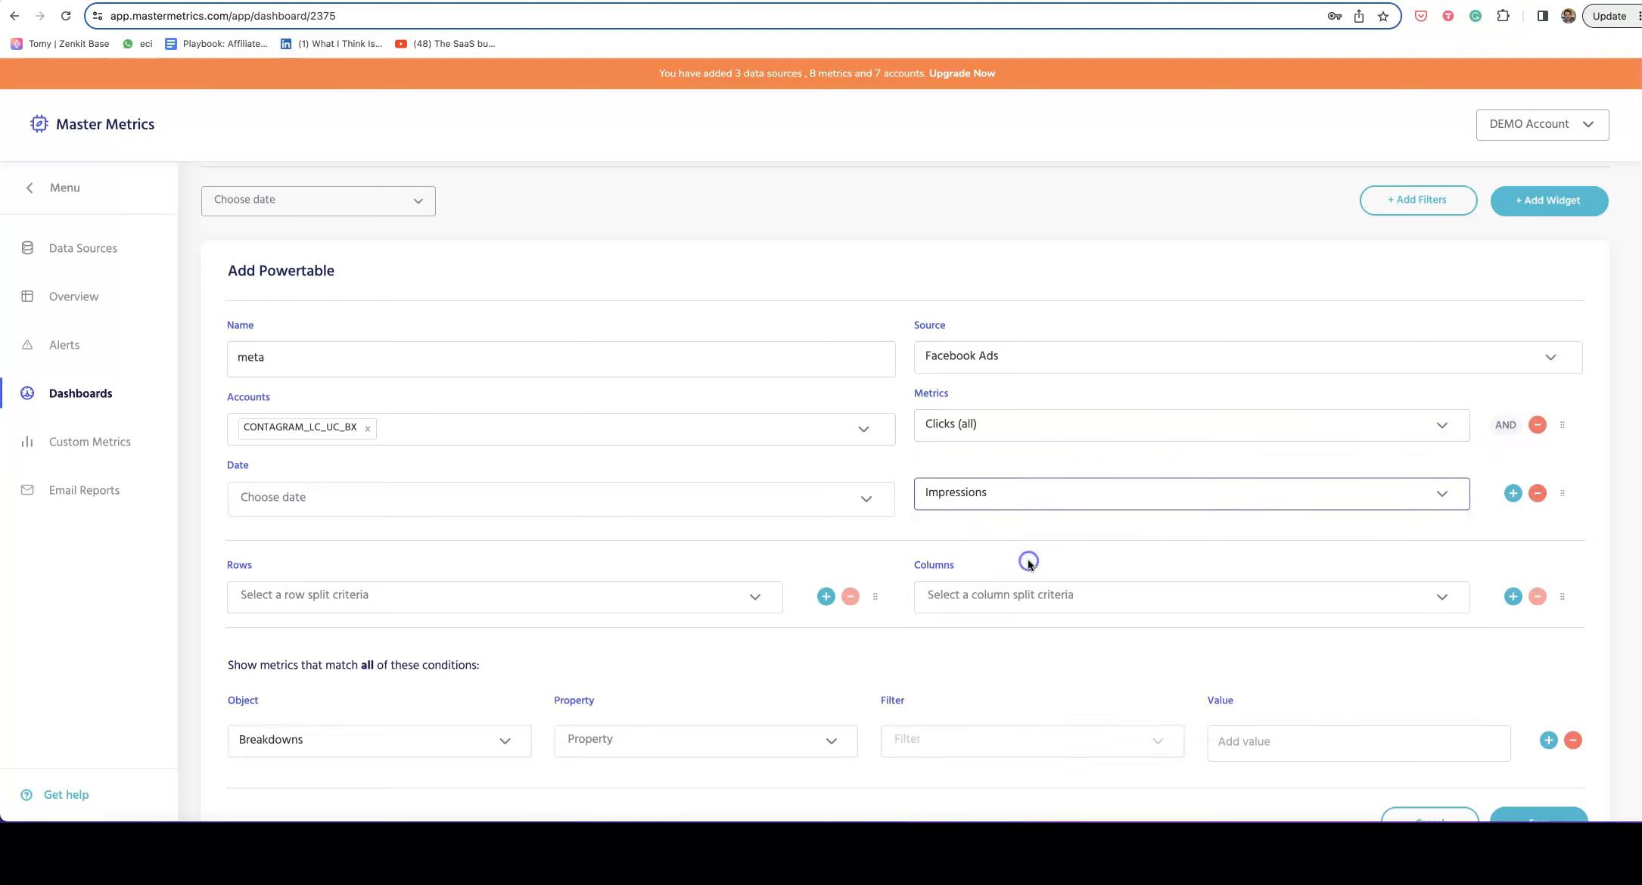
click(1512, 493)
click(1074, 562)
click(1034, 679)
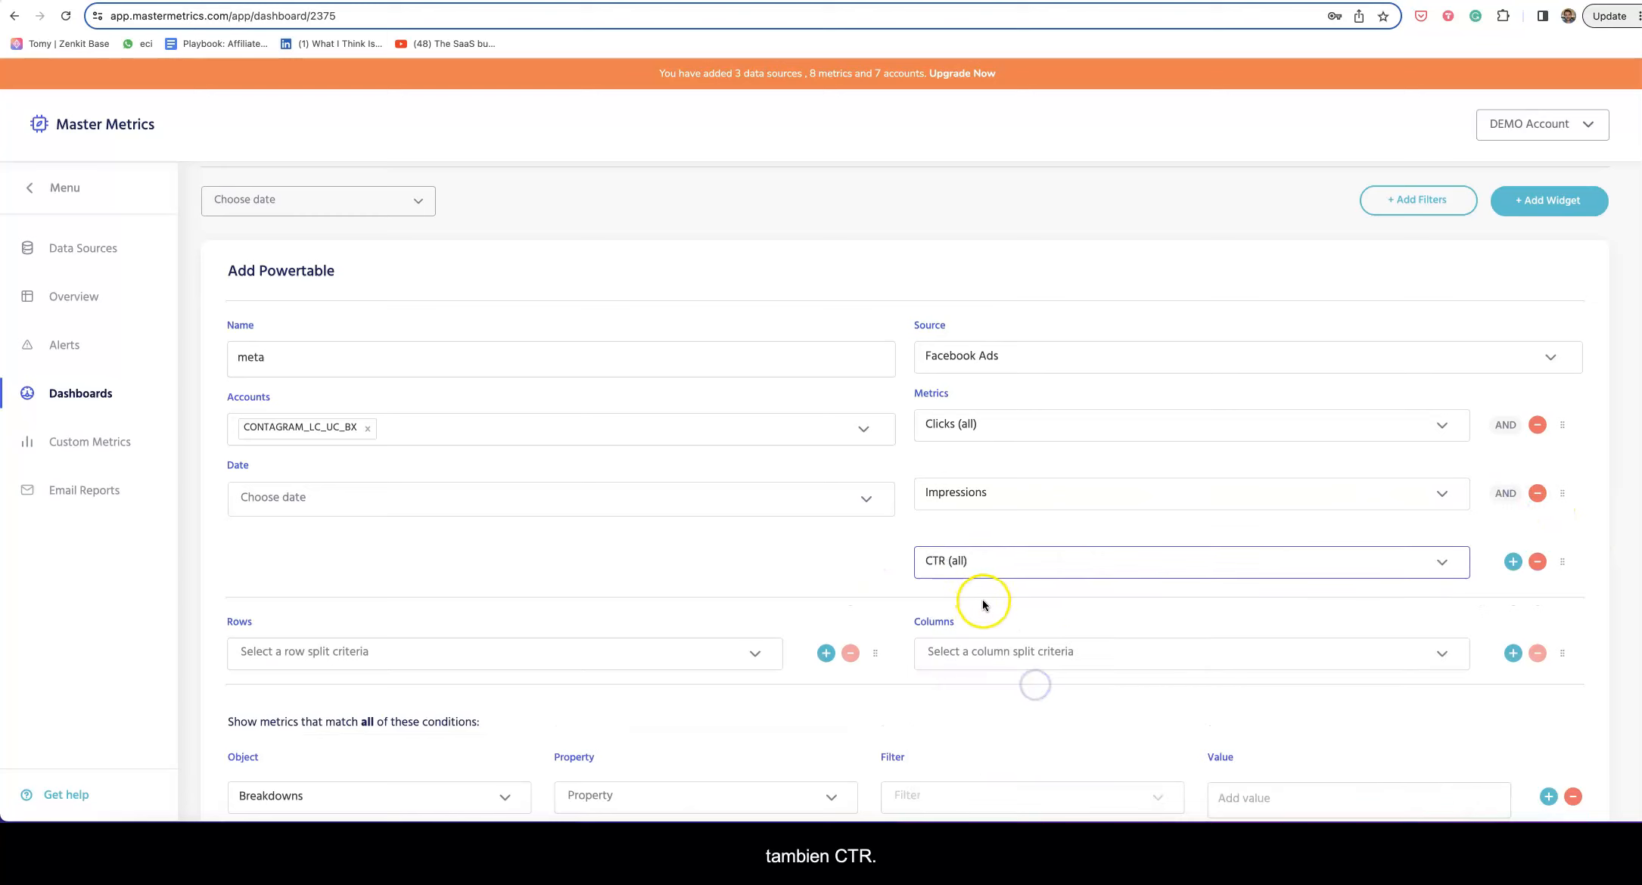
scroll(983, 603, down, 3)
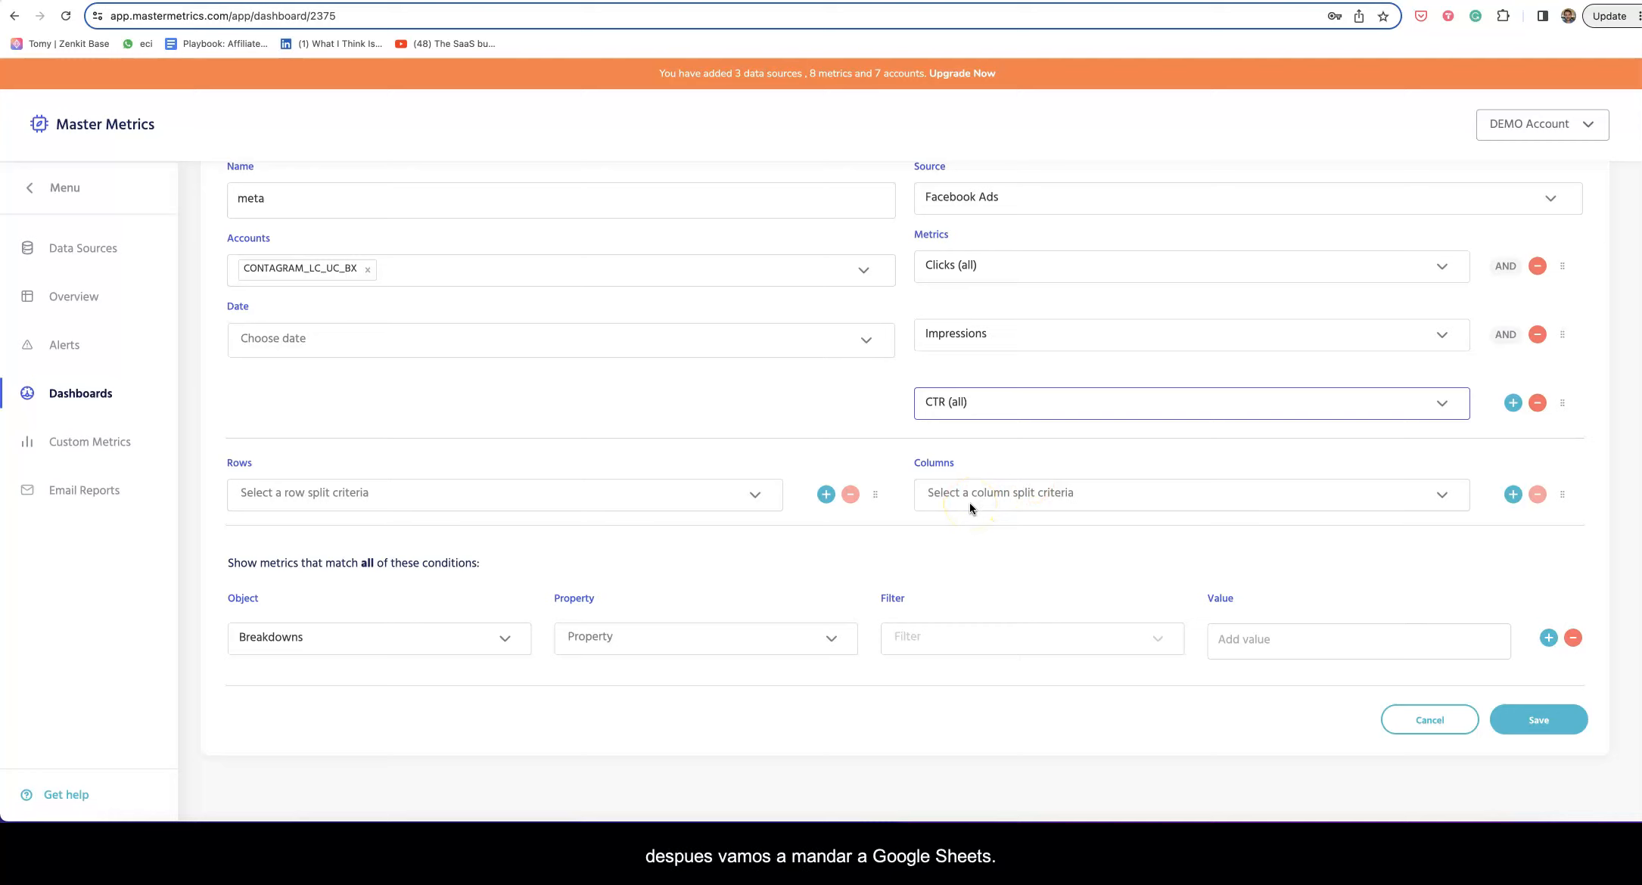
Step: Split the table's columns by Day
click(961, 494)
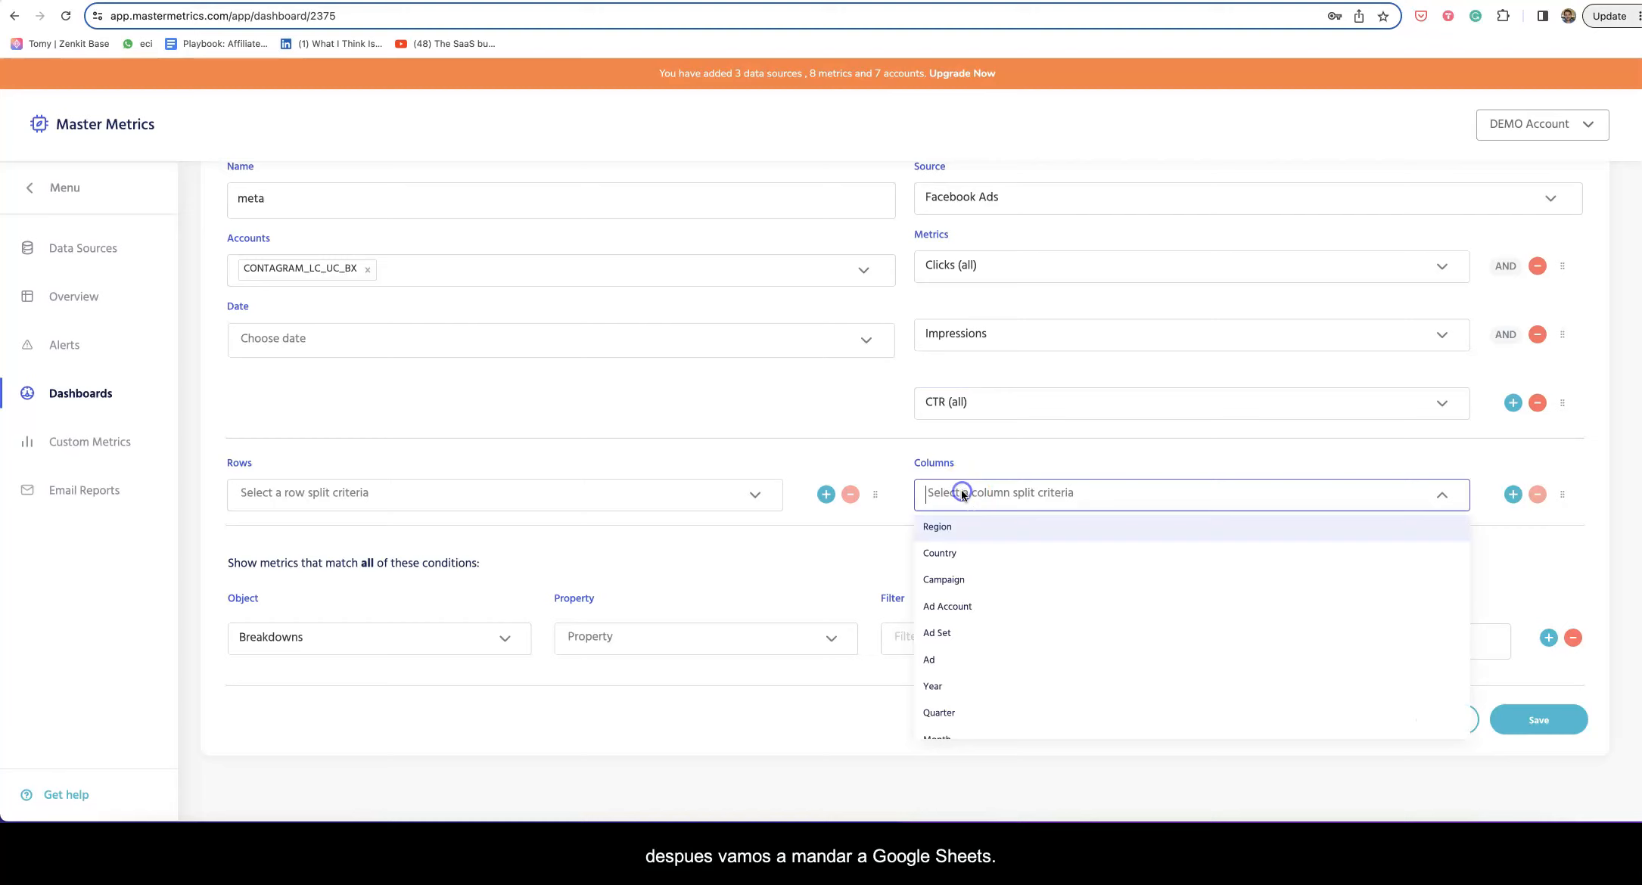
click(572, 504)
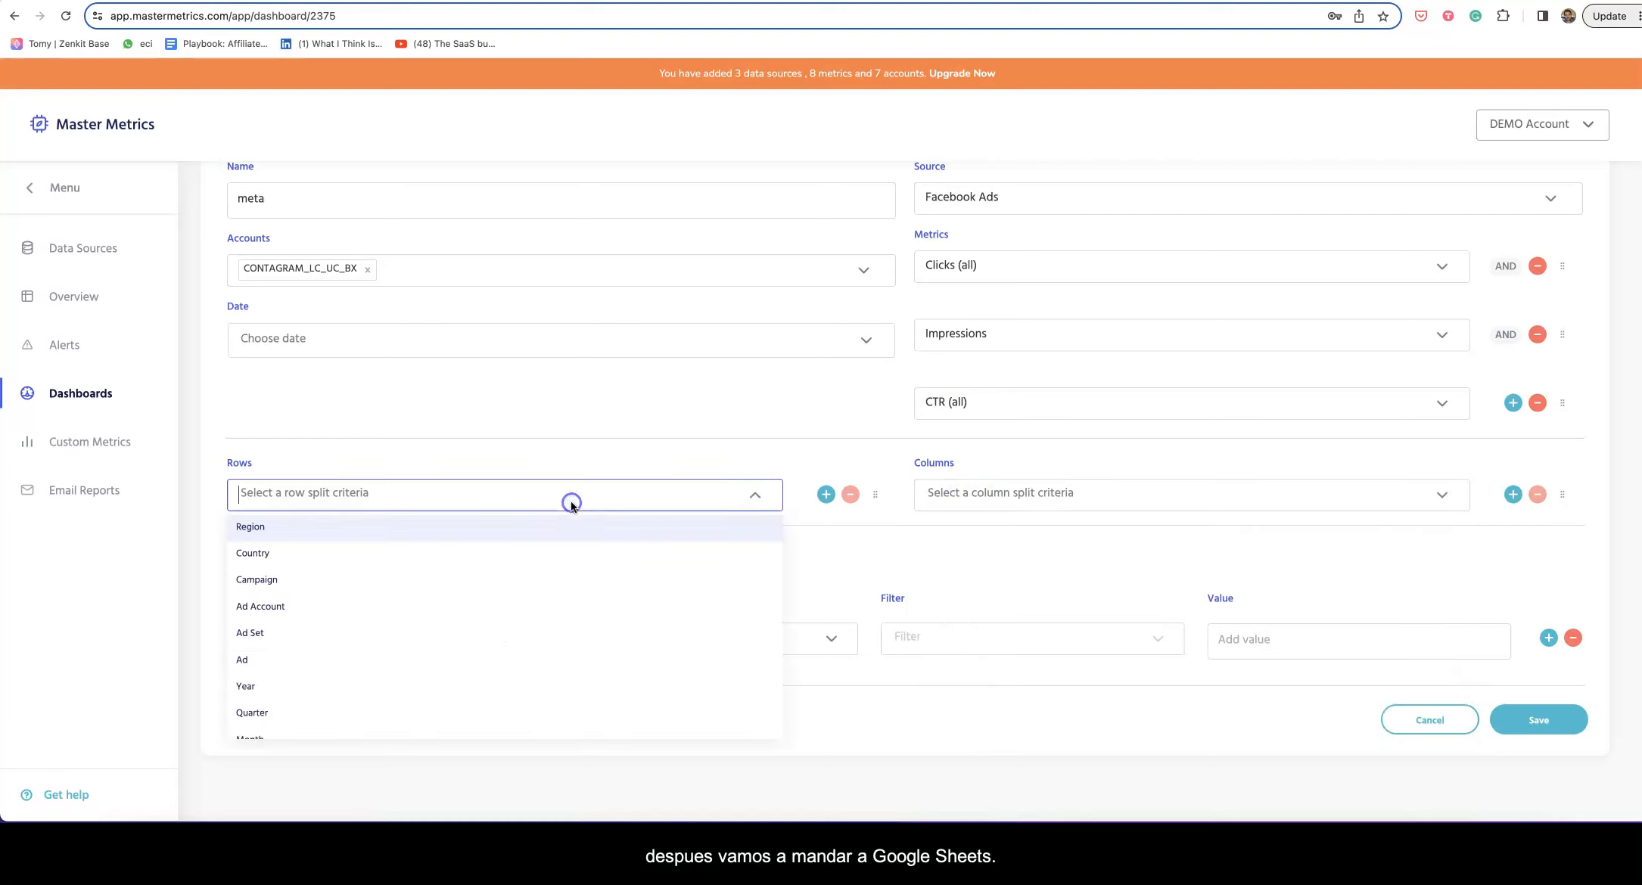
click(670, 458)
click(991, 496)
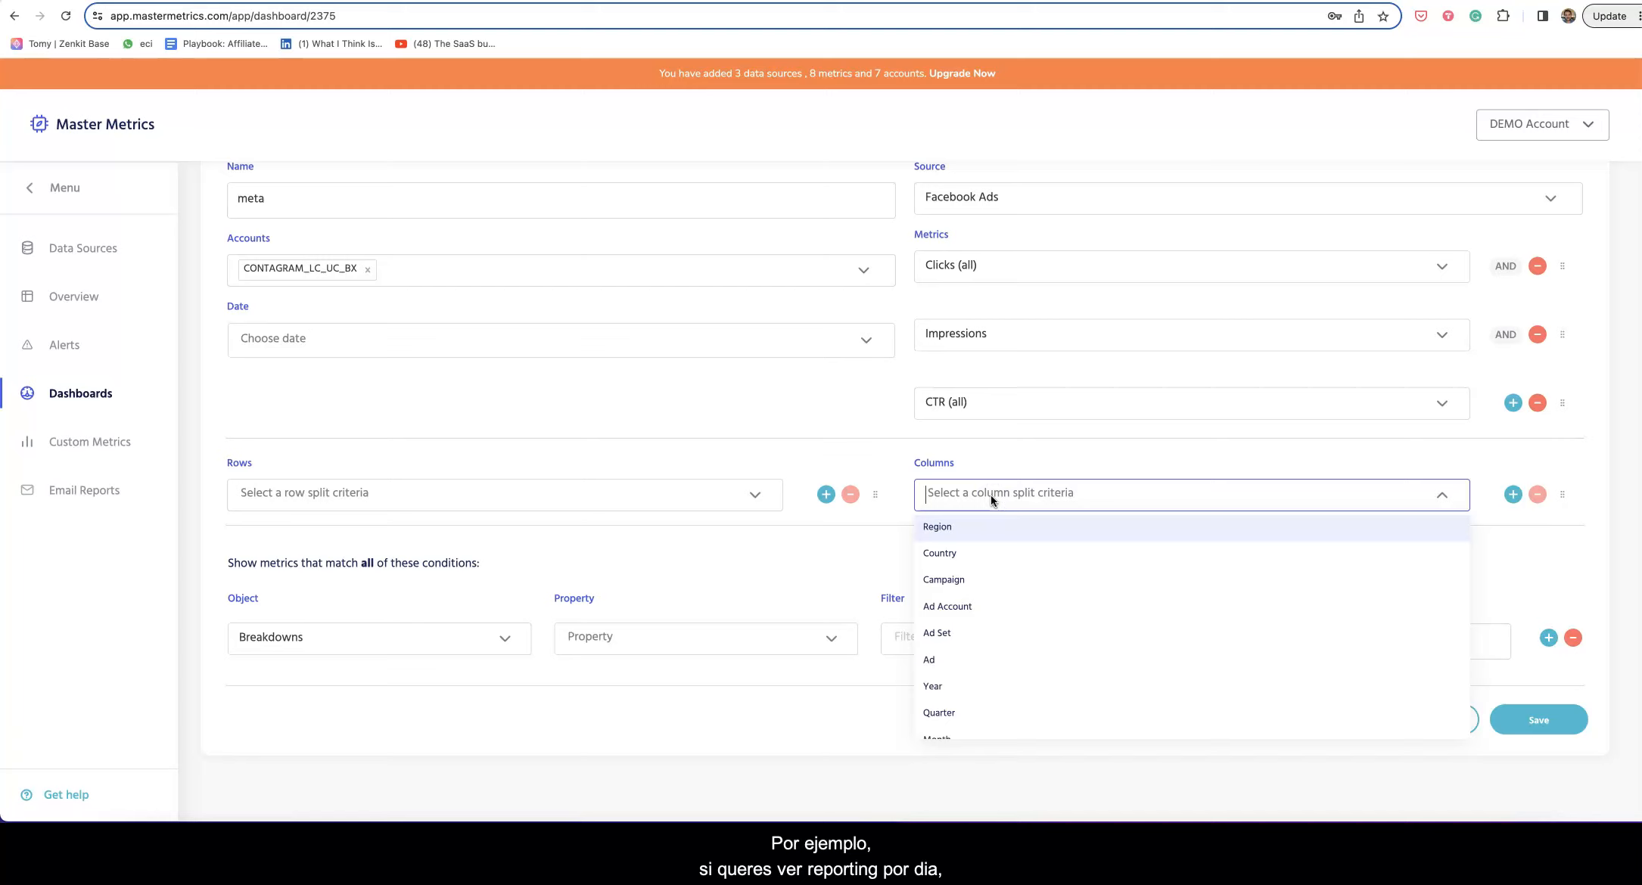
scroll(1044, 616, down, 3)
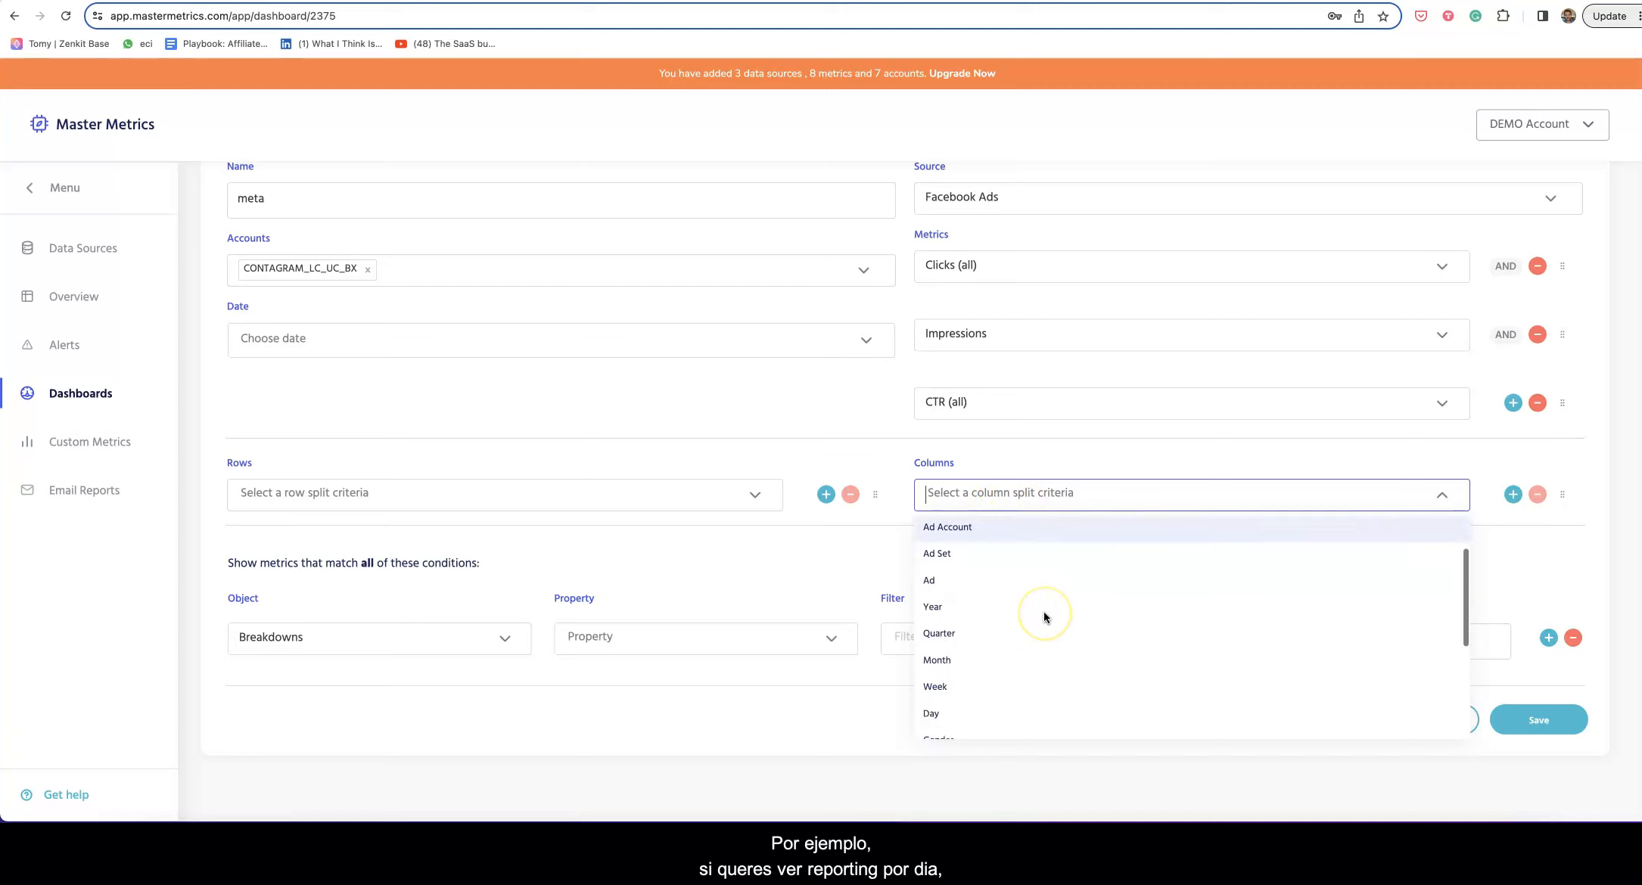
click(1000, 614)
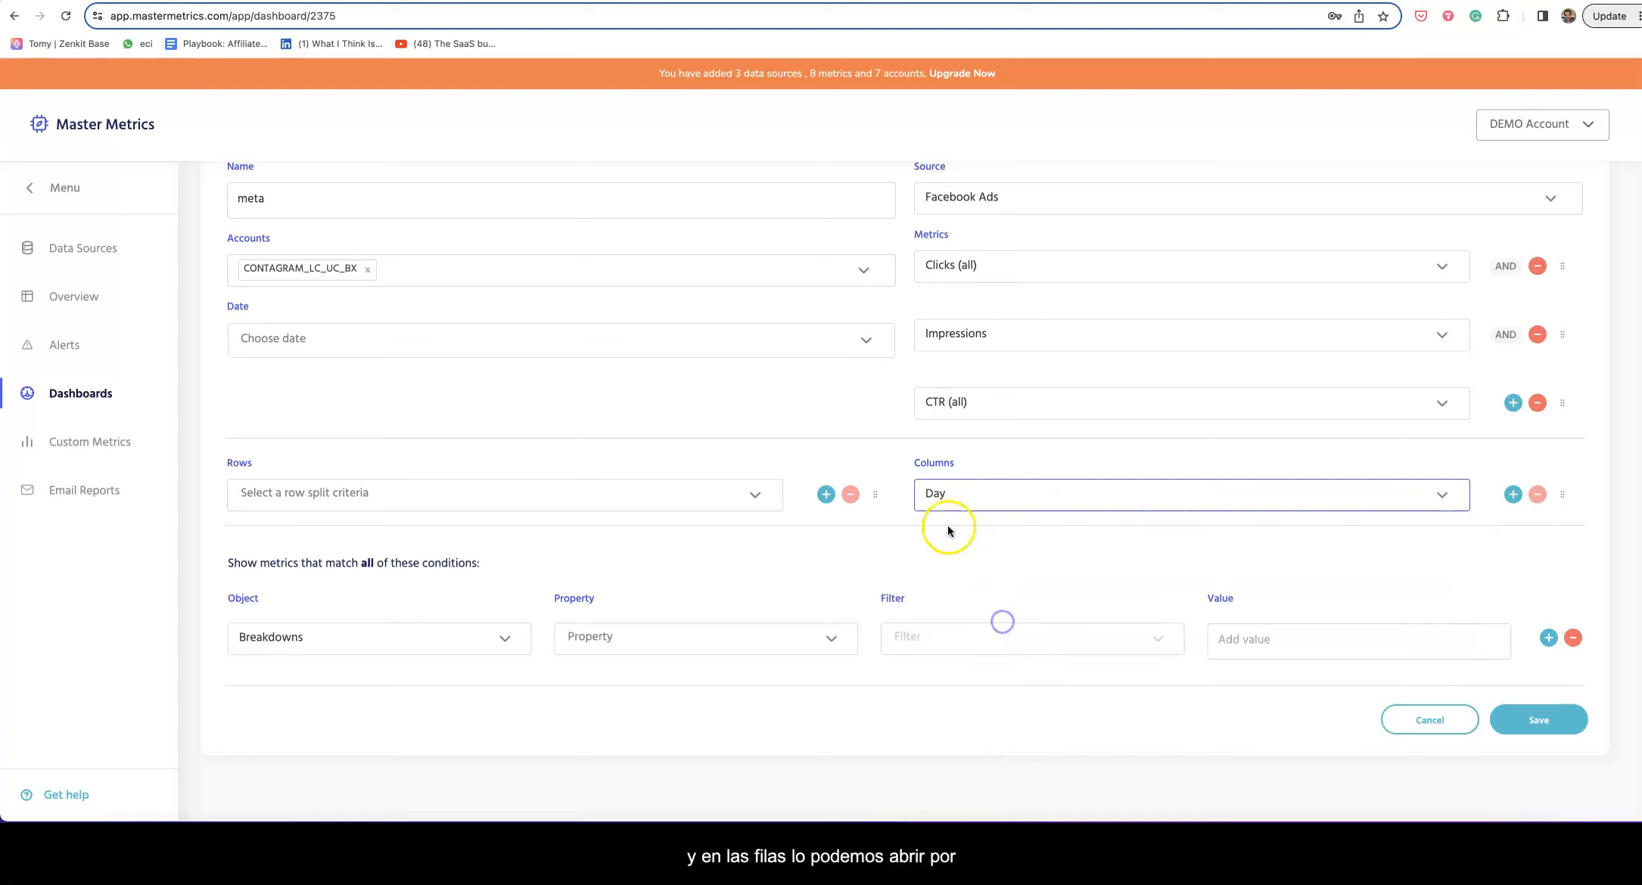
Step: Split the table's rows by Campaign and add an empty second row criterion
click(451, 503)
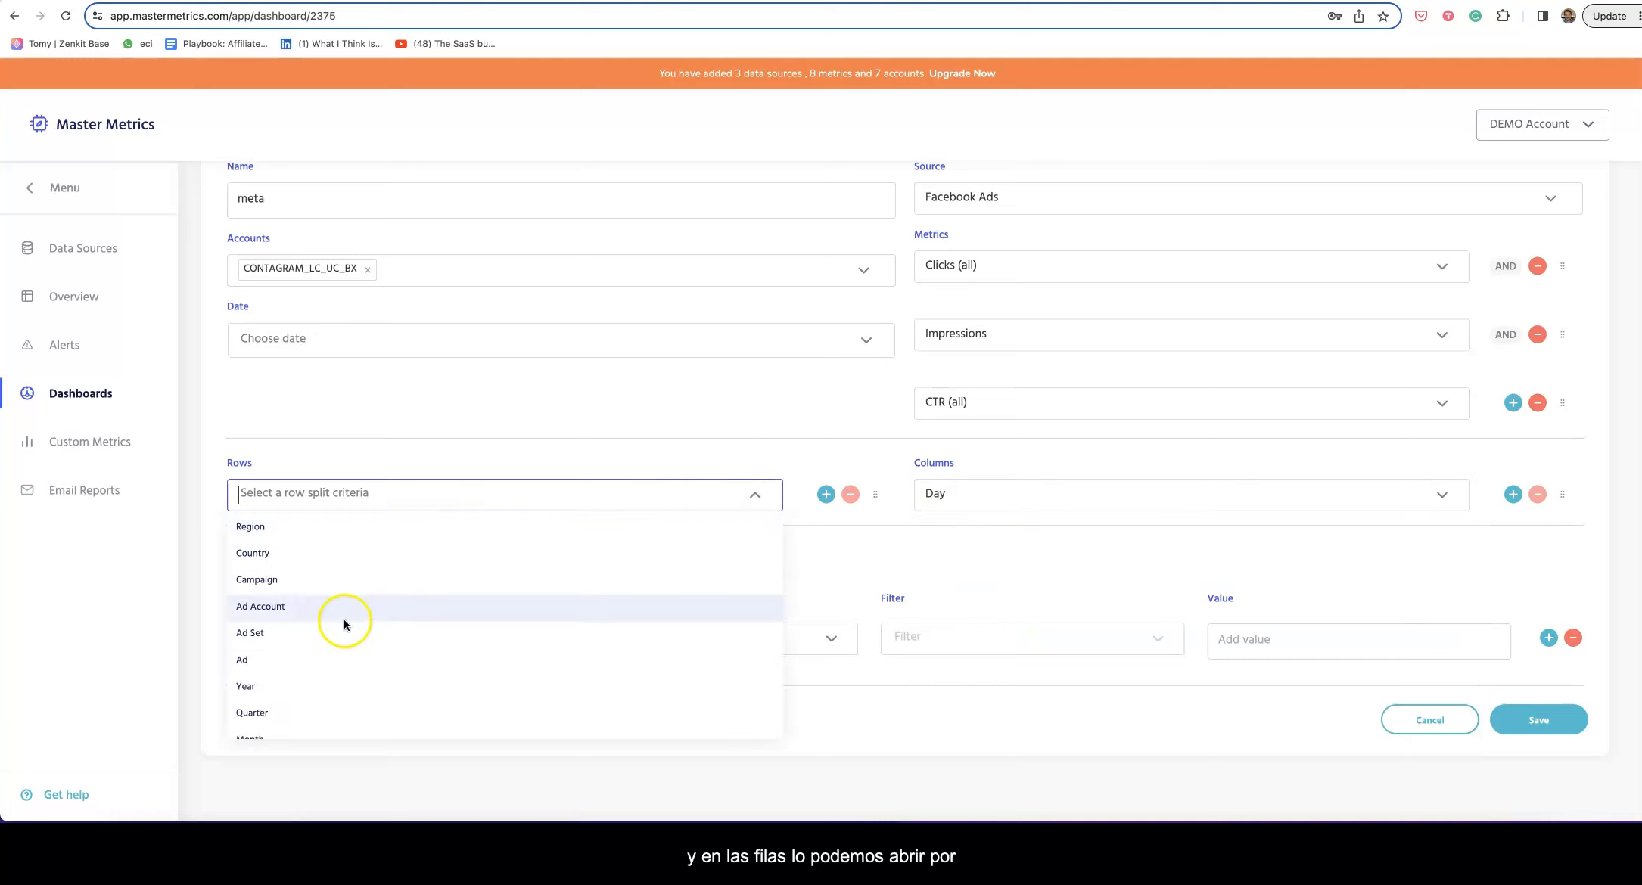
scroll(345, 622, down, 3)
scroll(348, 624, down, 3)
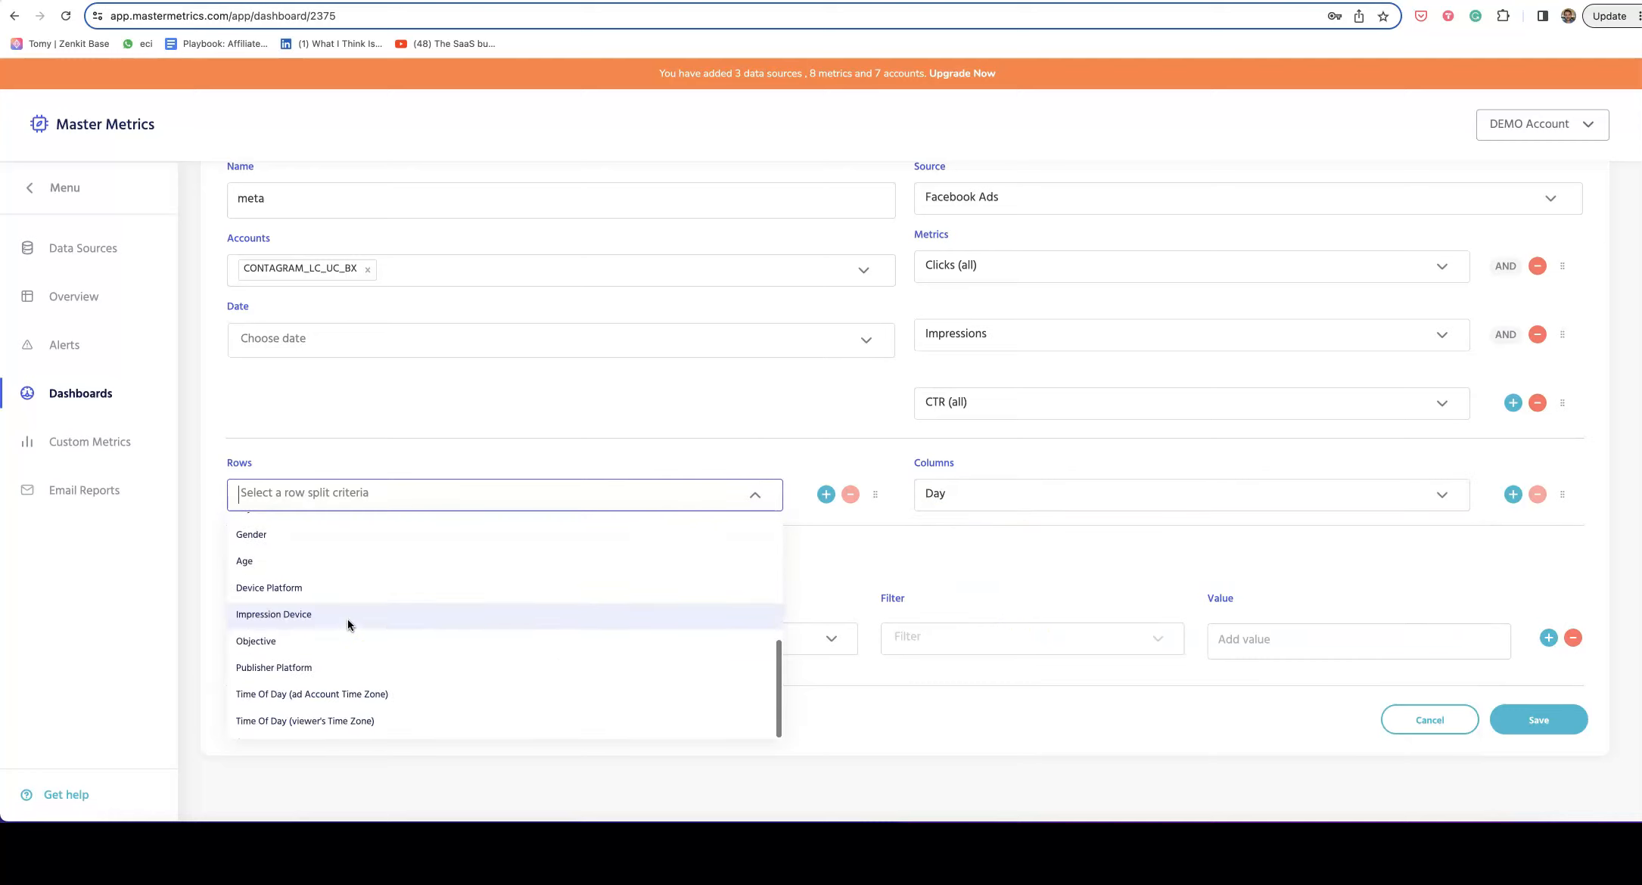
scroll(348, 624, up, 6)
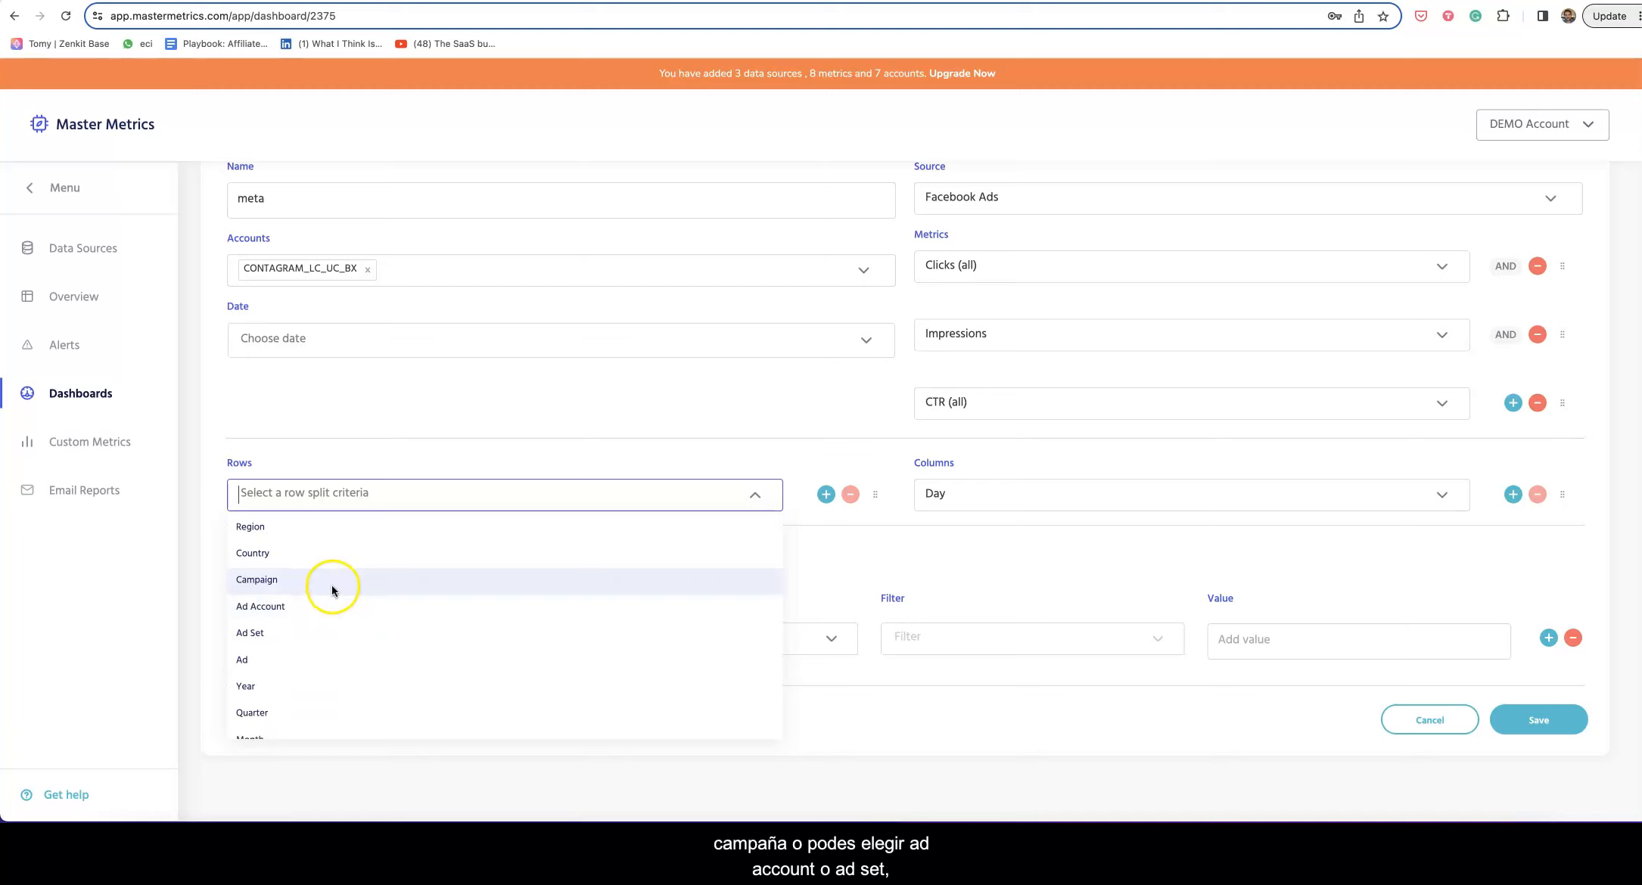
scroll(381, 647, down, 4)
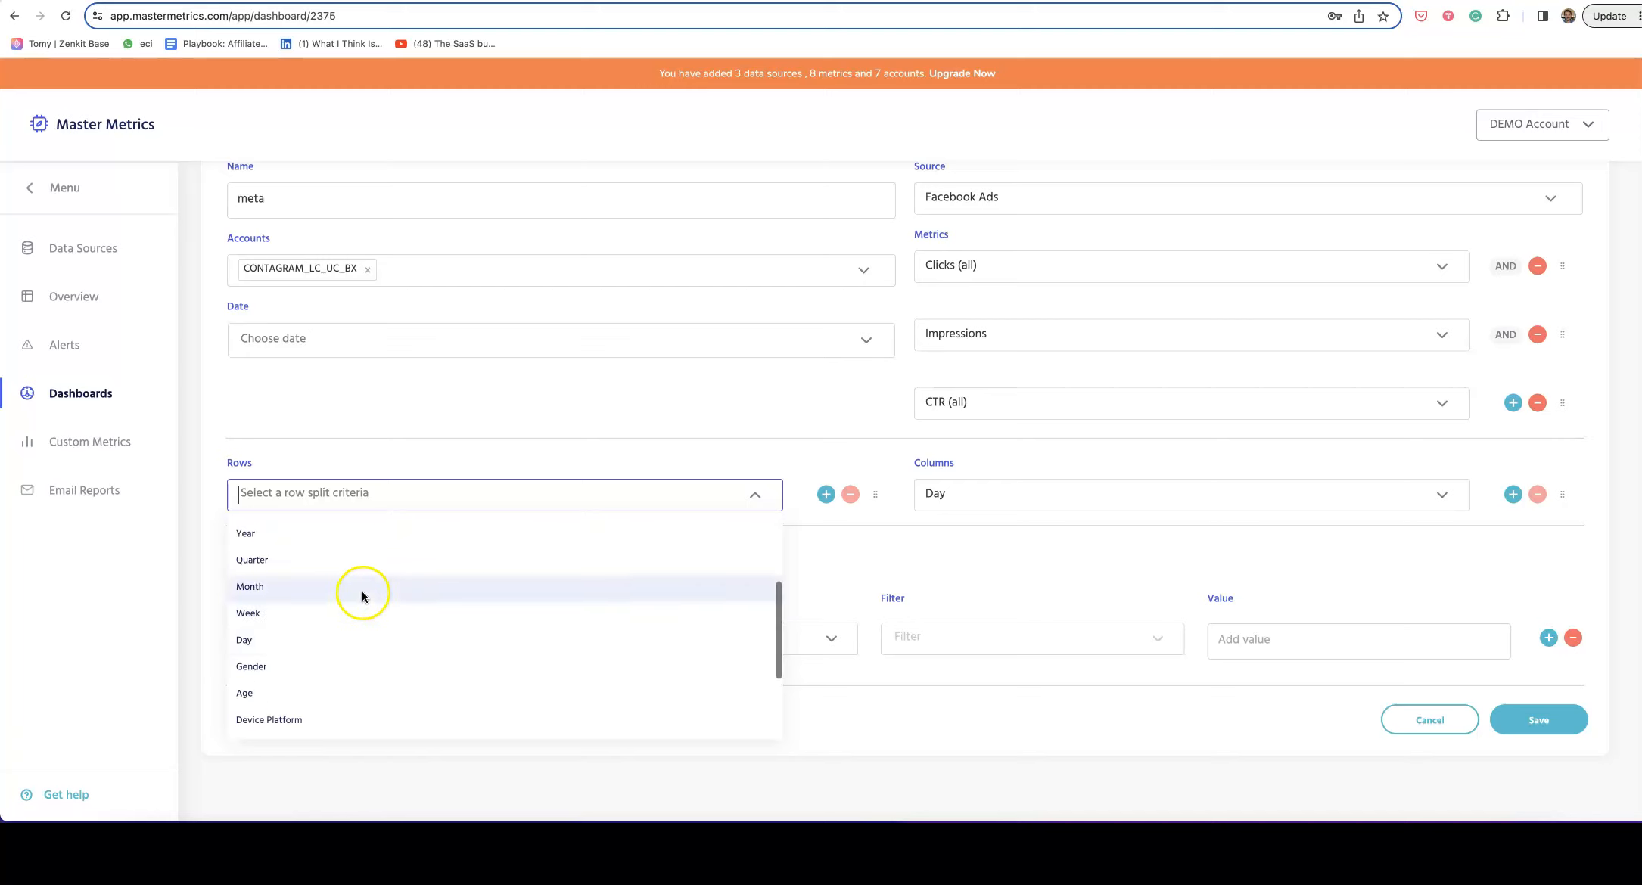
scroll(363, 596, down, 1)
scroll(363, 597, up, 2)
scroll(363, 599, down, 3)
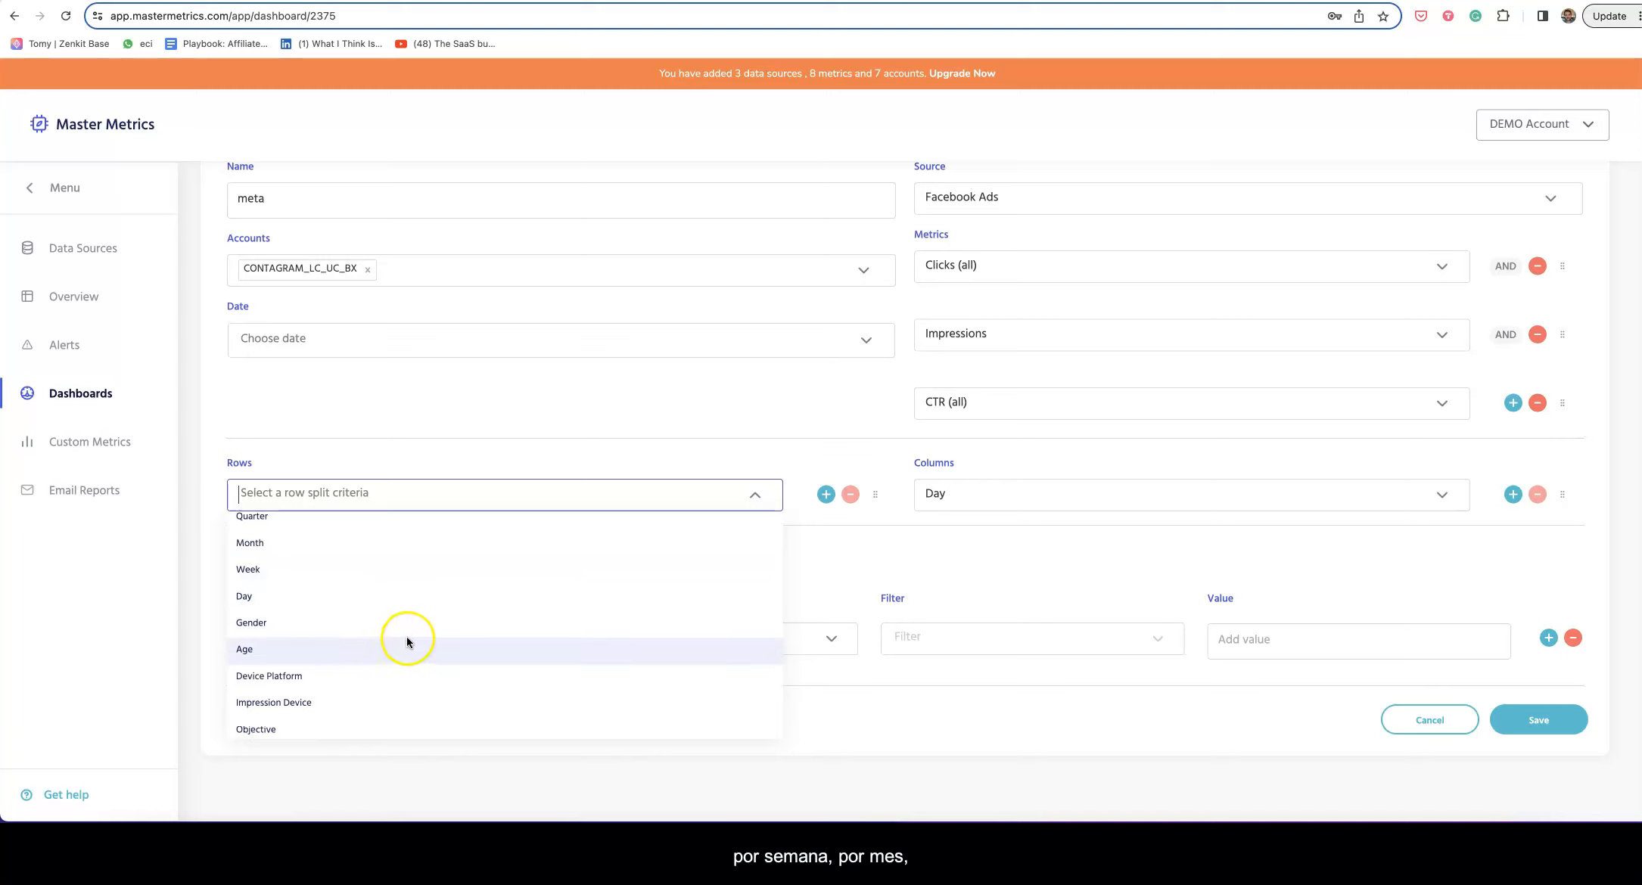
scroll(407, 642, up, 5)
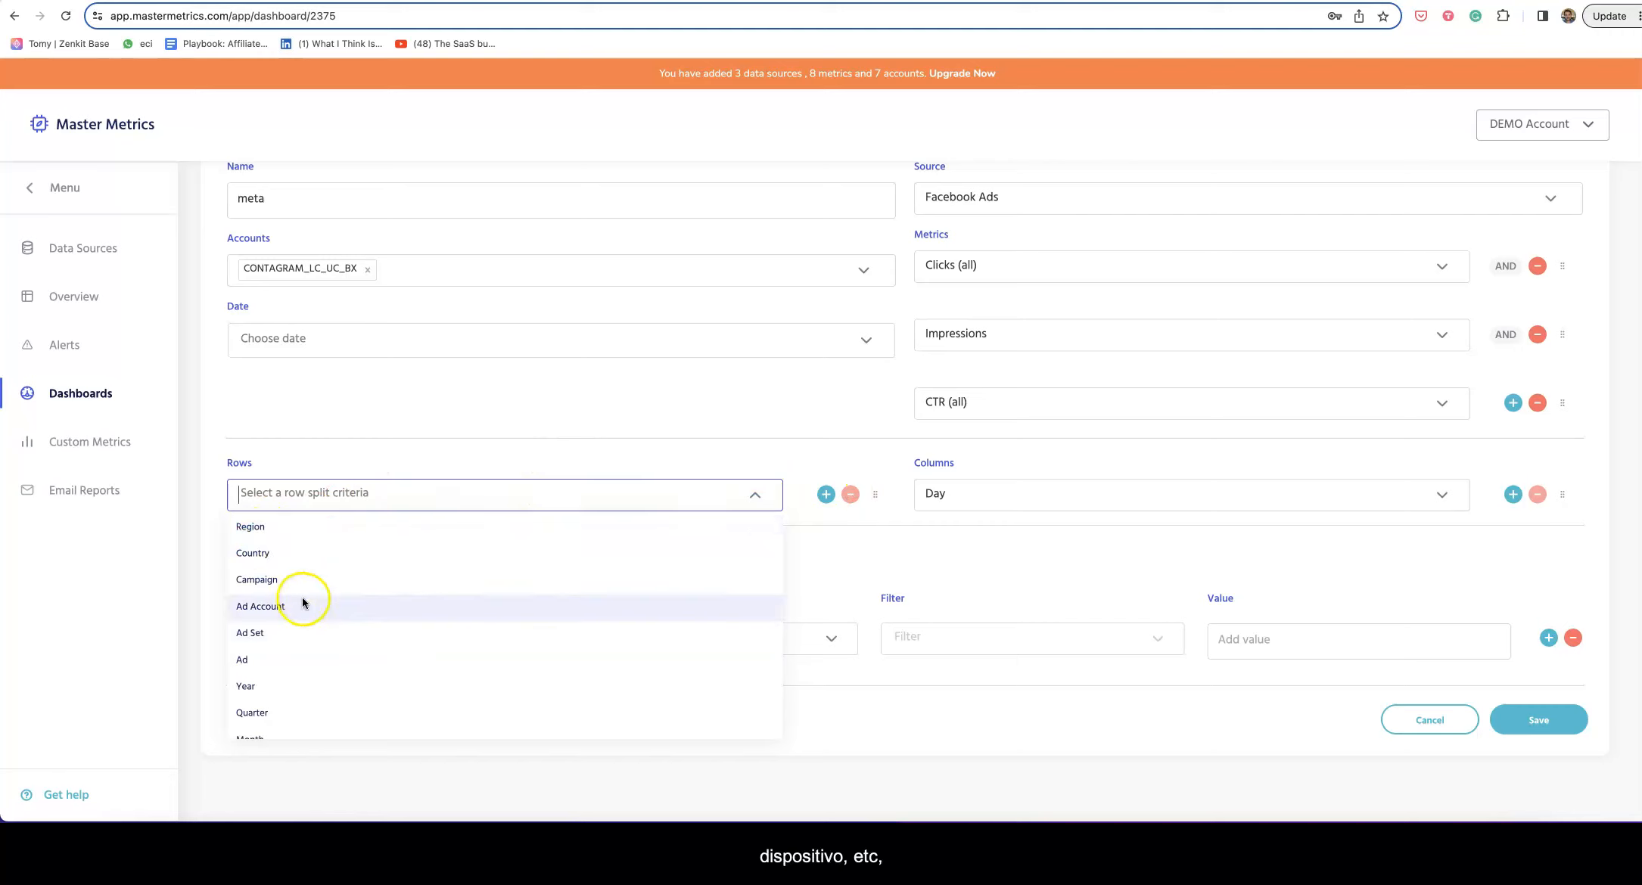
click(286, 581)
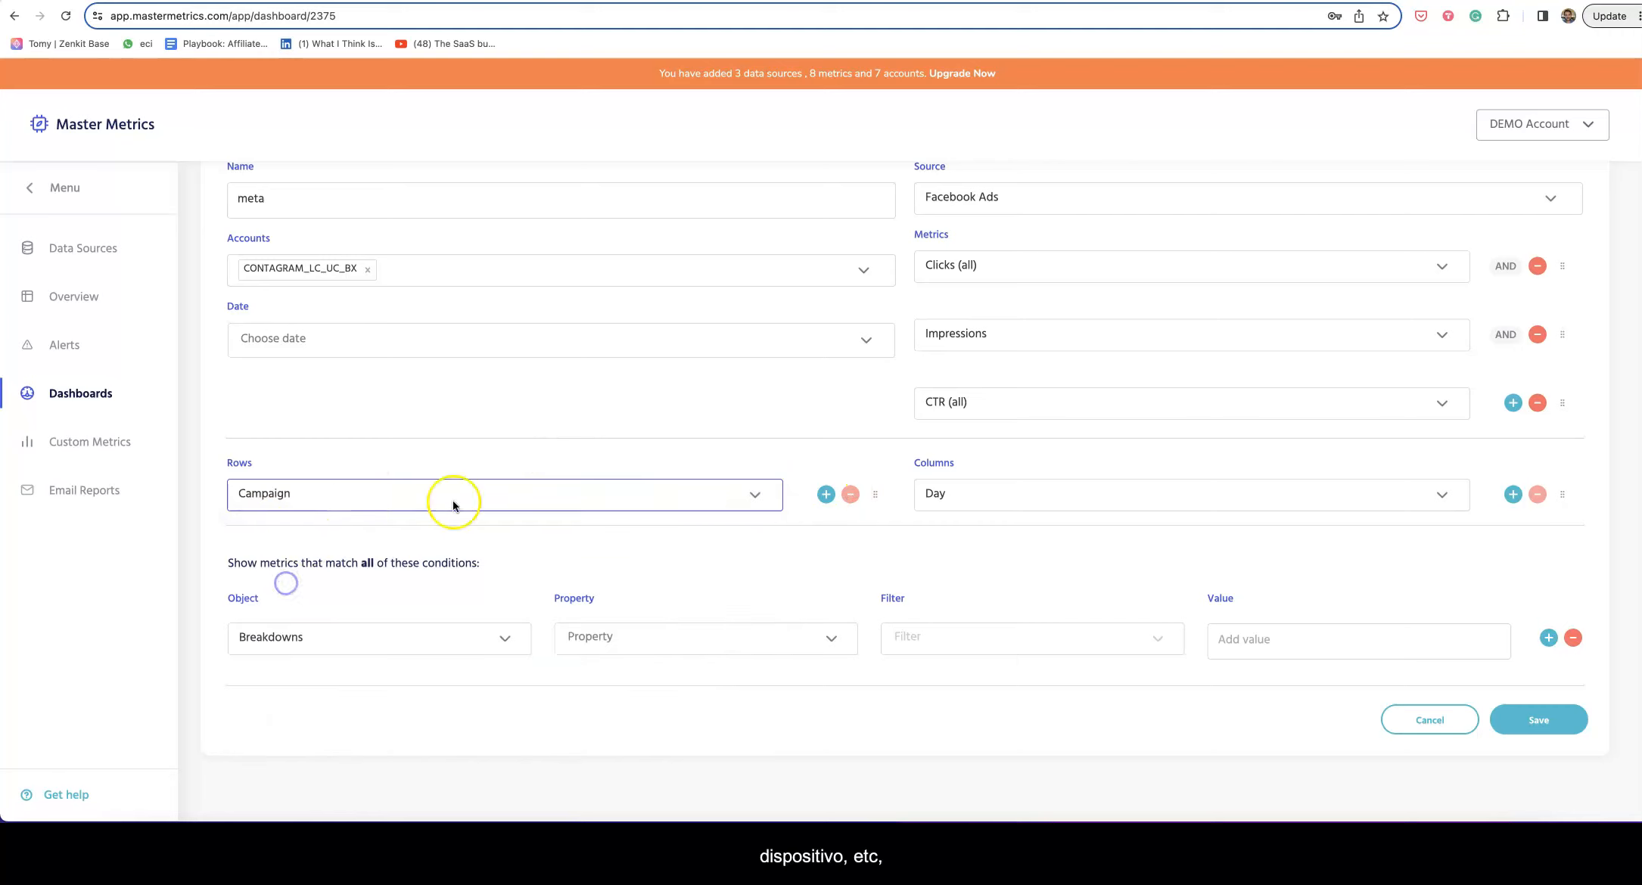
click(825, 494)
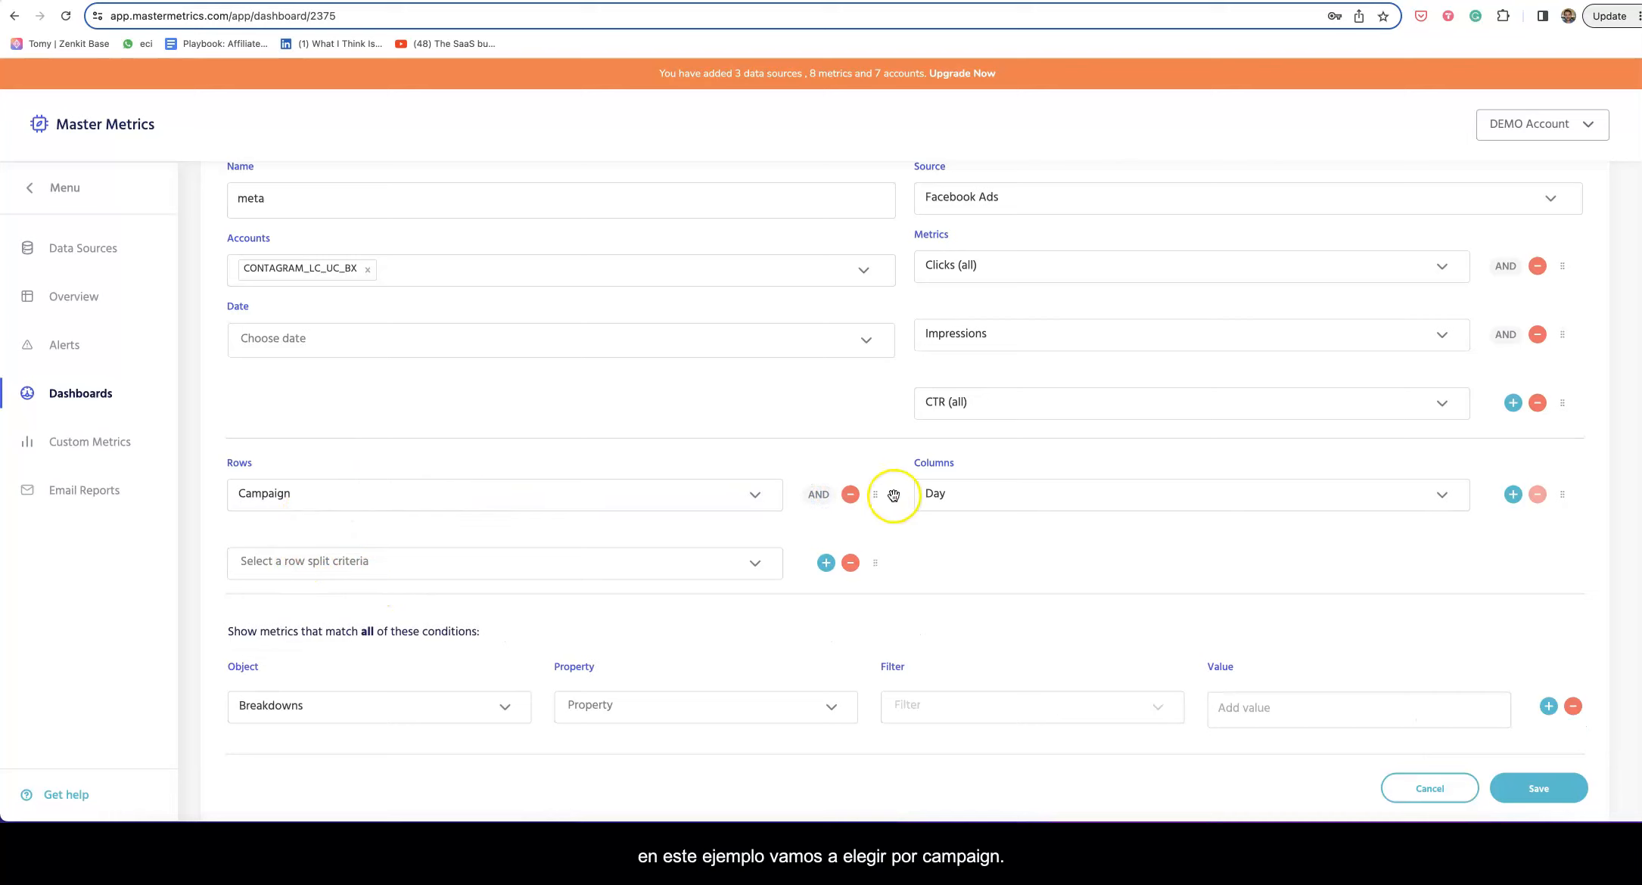
Step: Make Ad Set the second row split beneath Campaign
click(1511, 497)
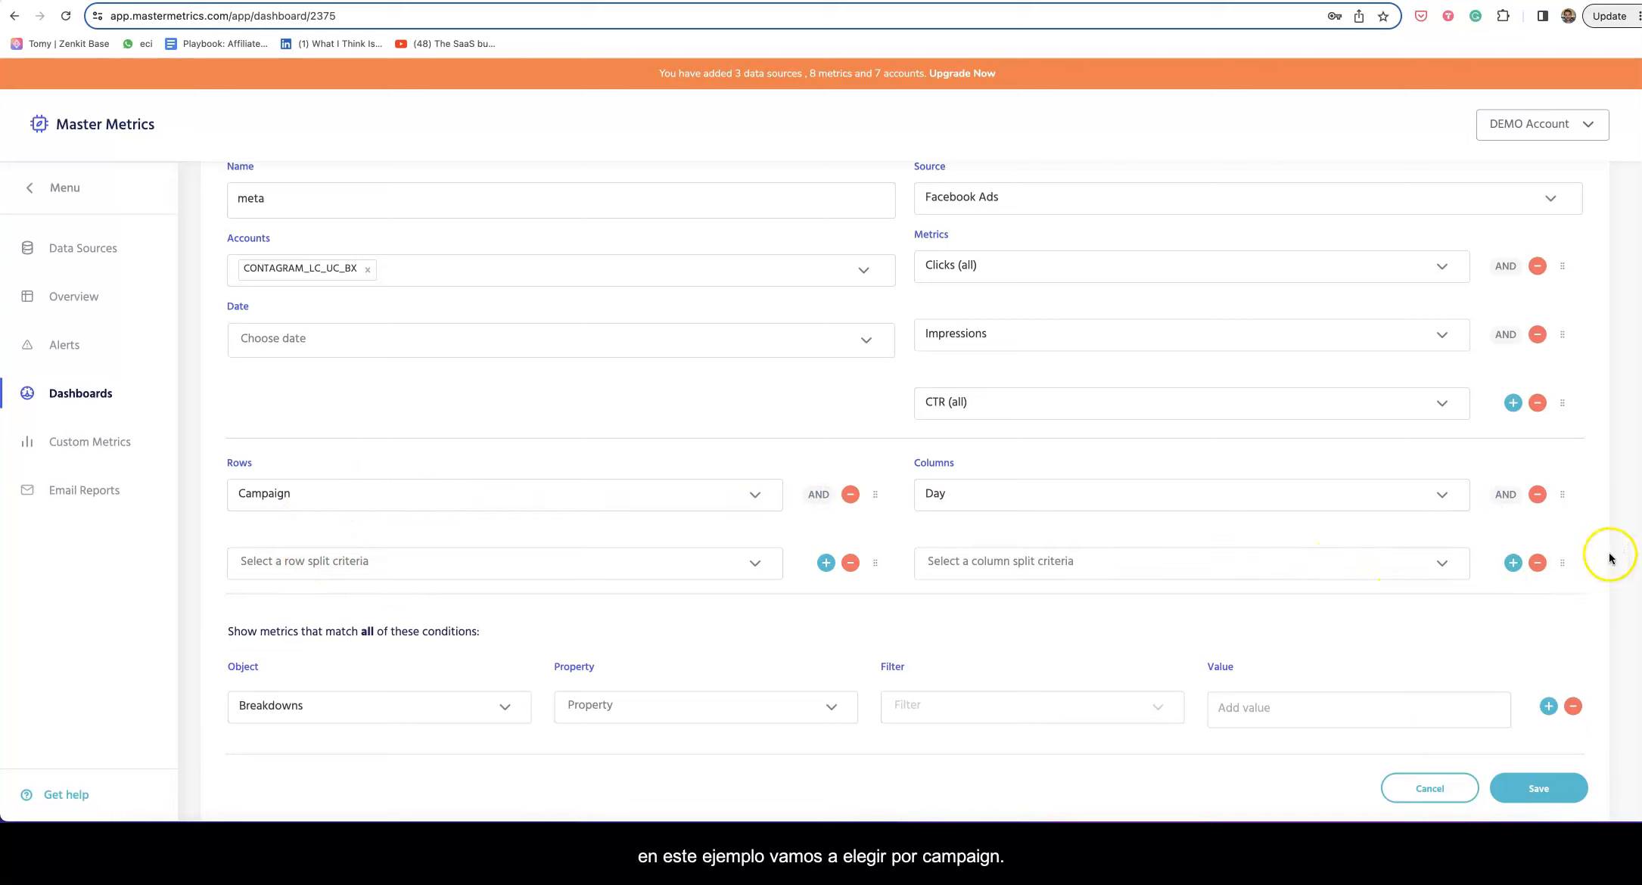
click(1542, 566)
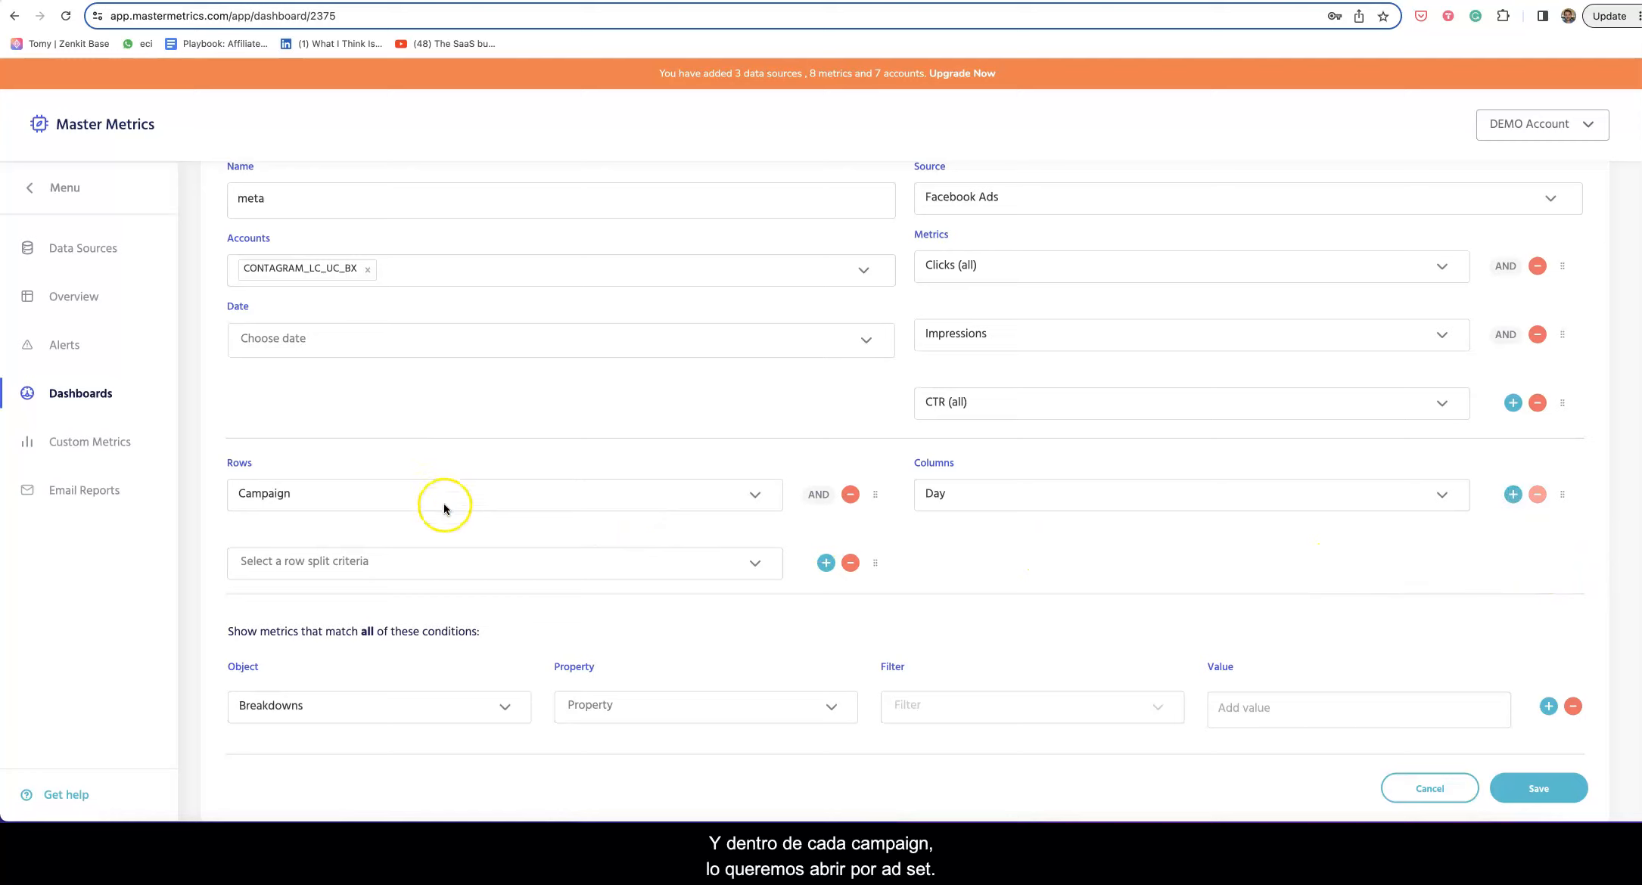
click(293, 563)
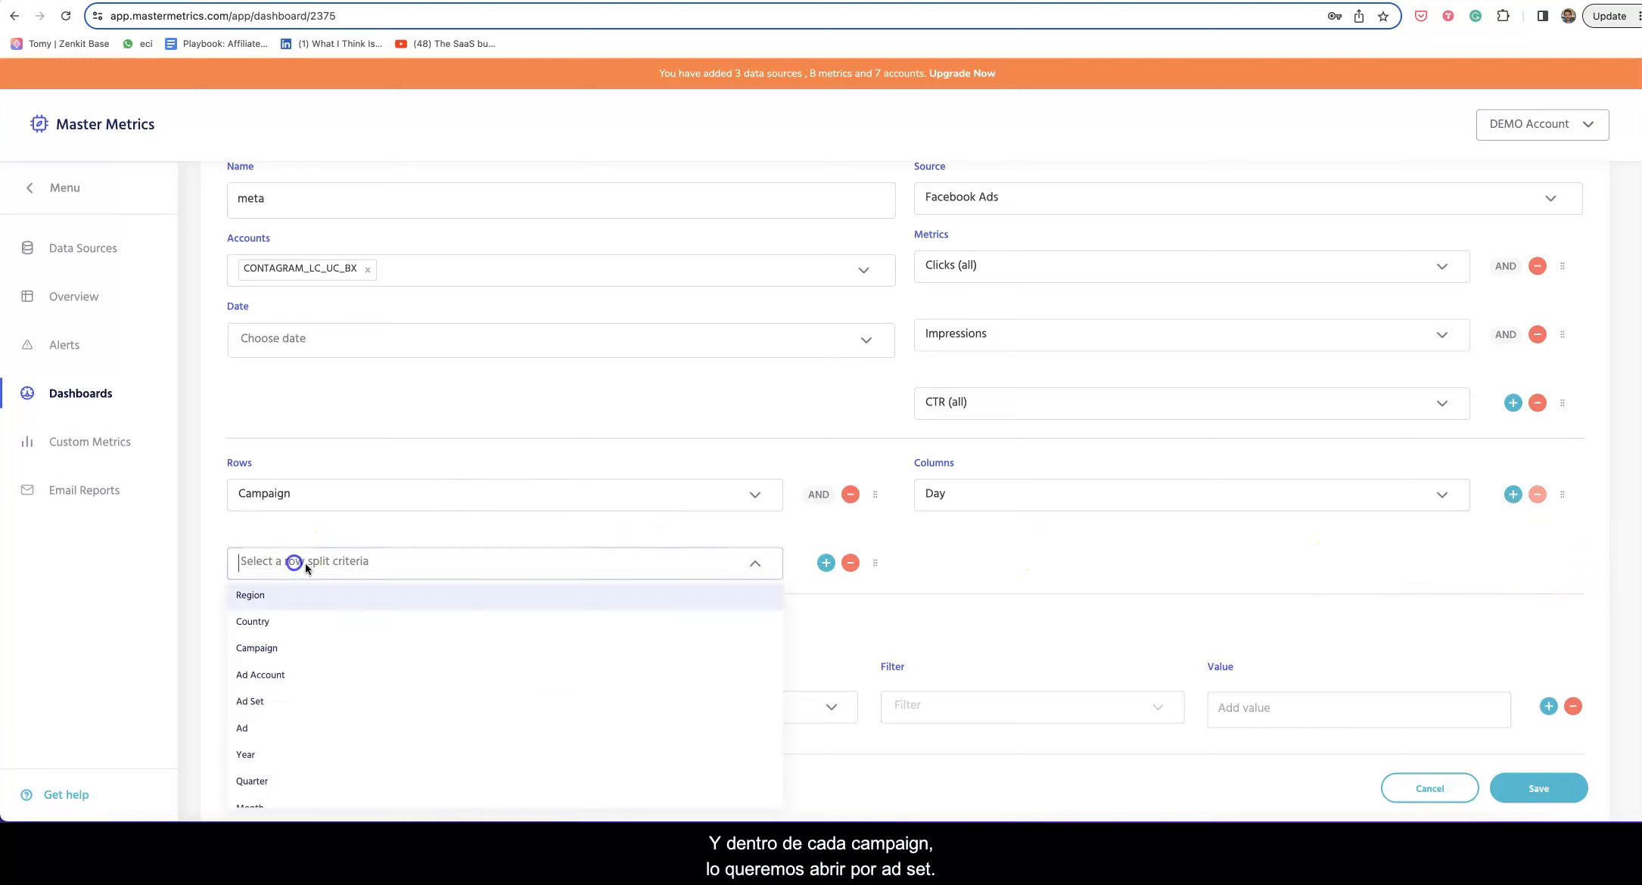
click(341, 696)
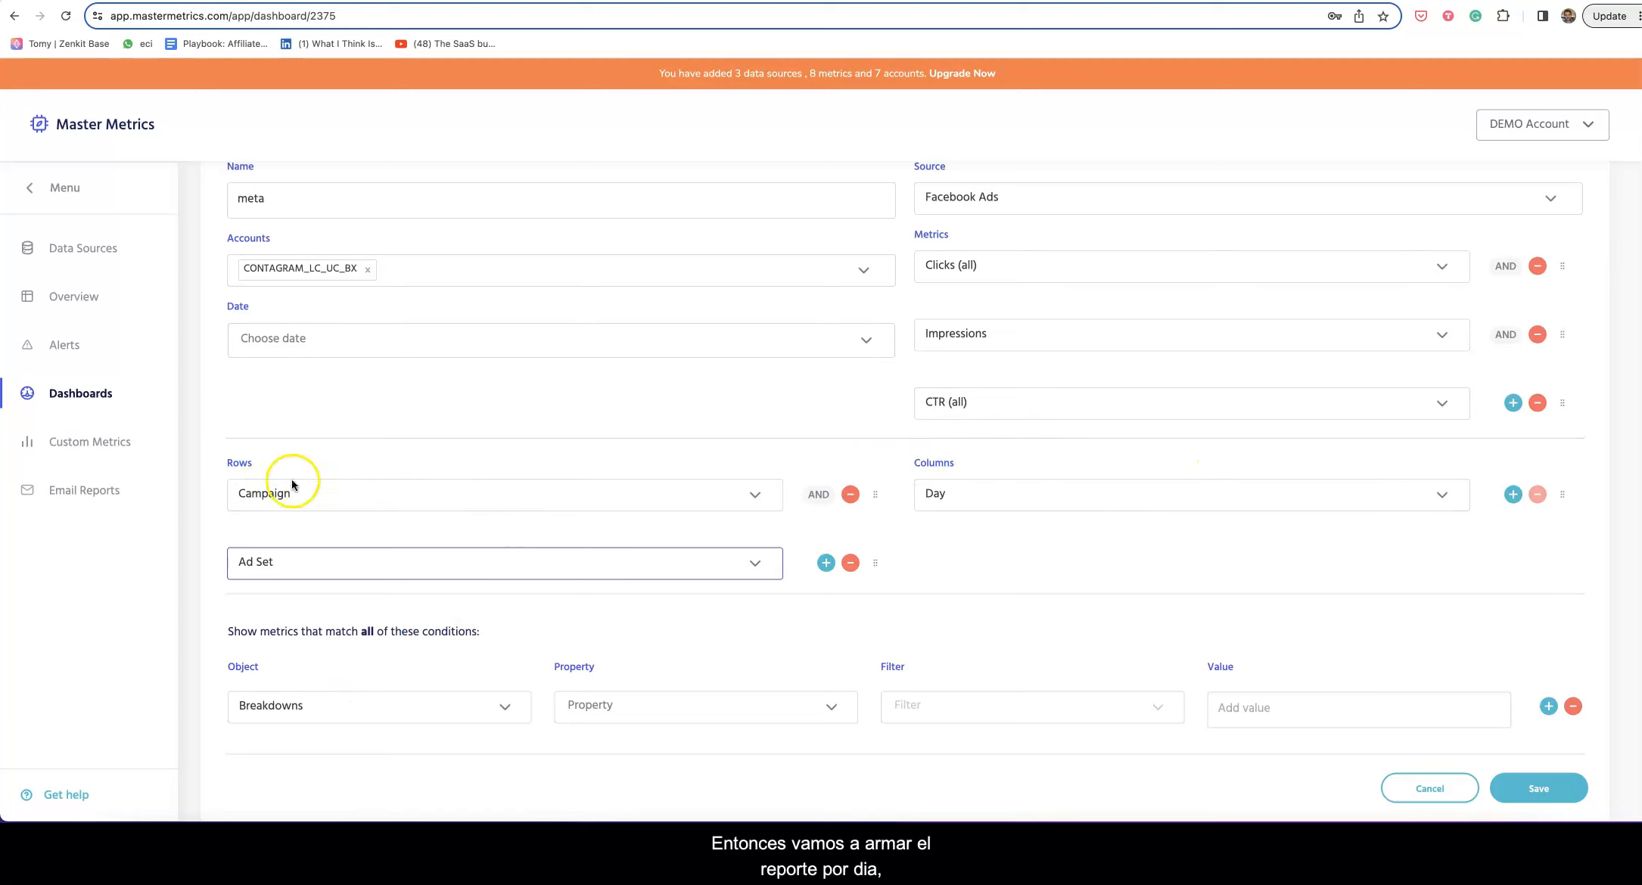
scroll(575, 567, up, 1)
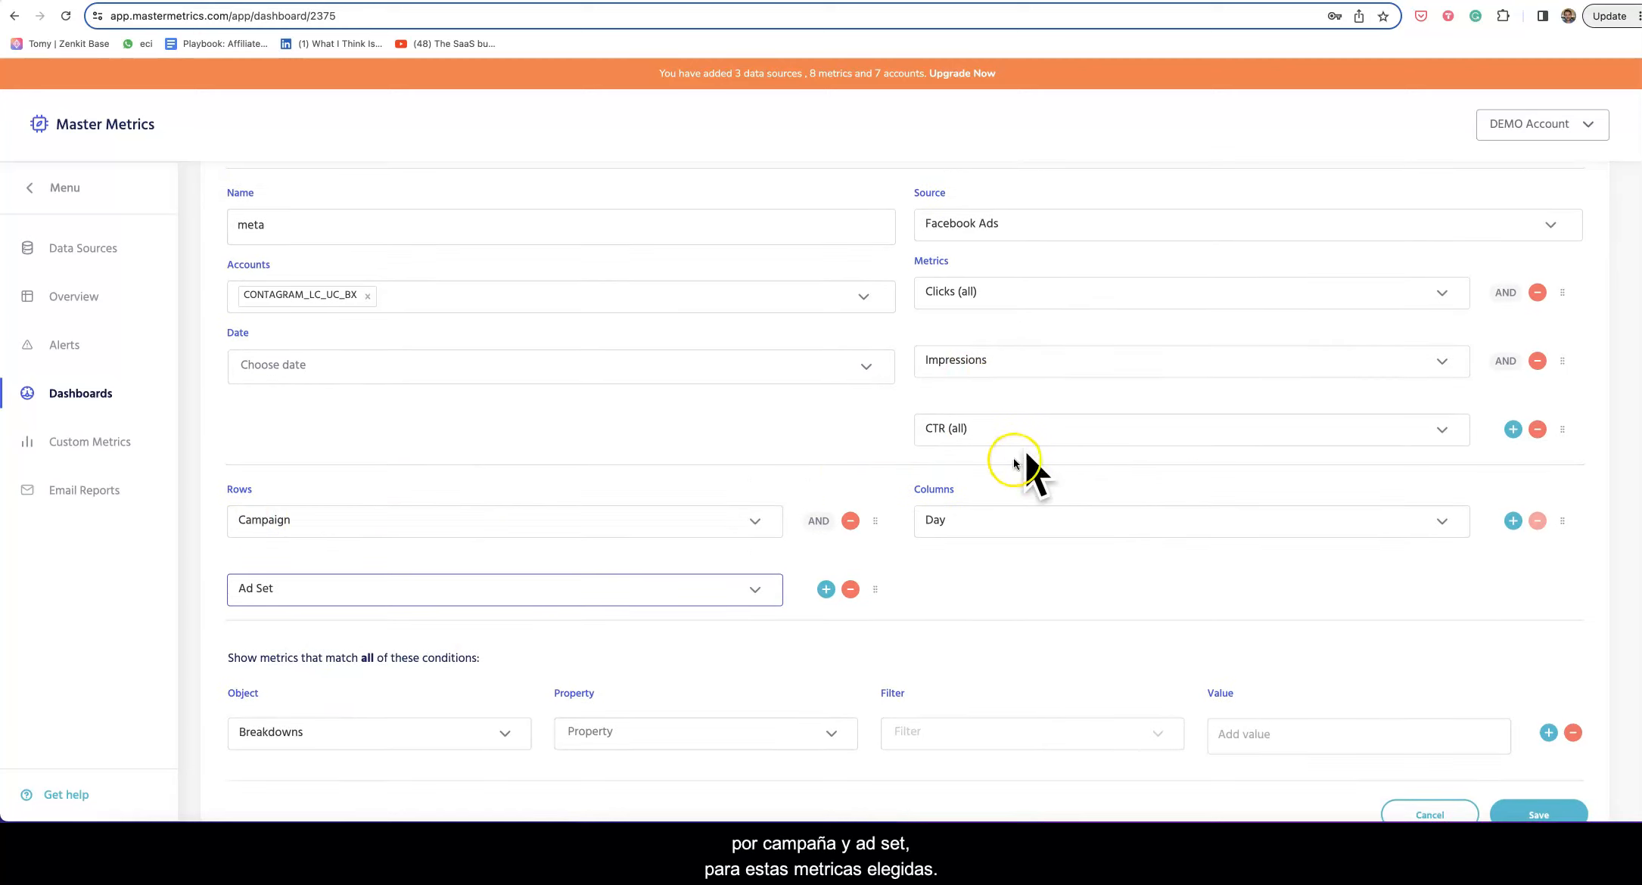
Step: Set the table's date range to the This month preset, July 1–31, 2023
click(308, 368)
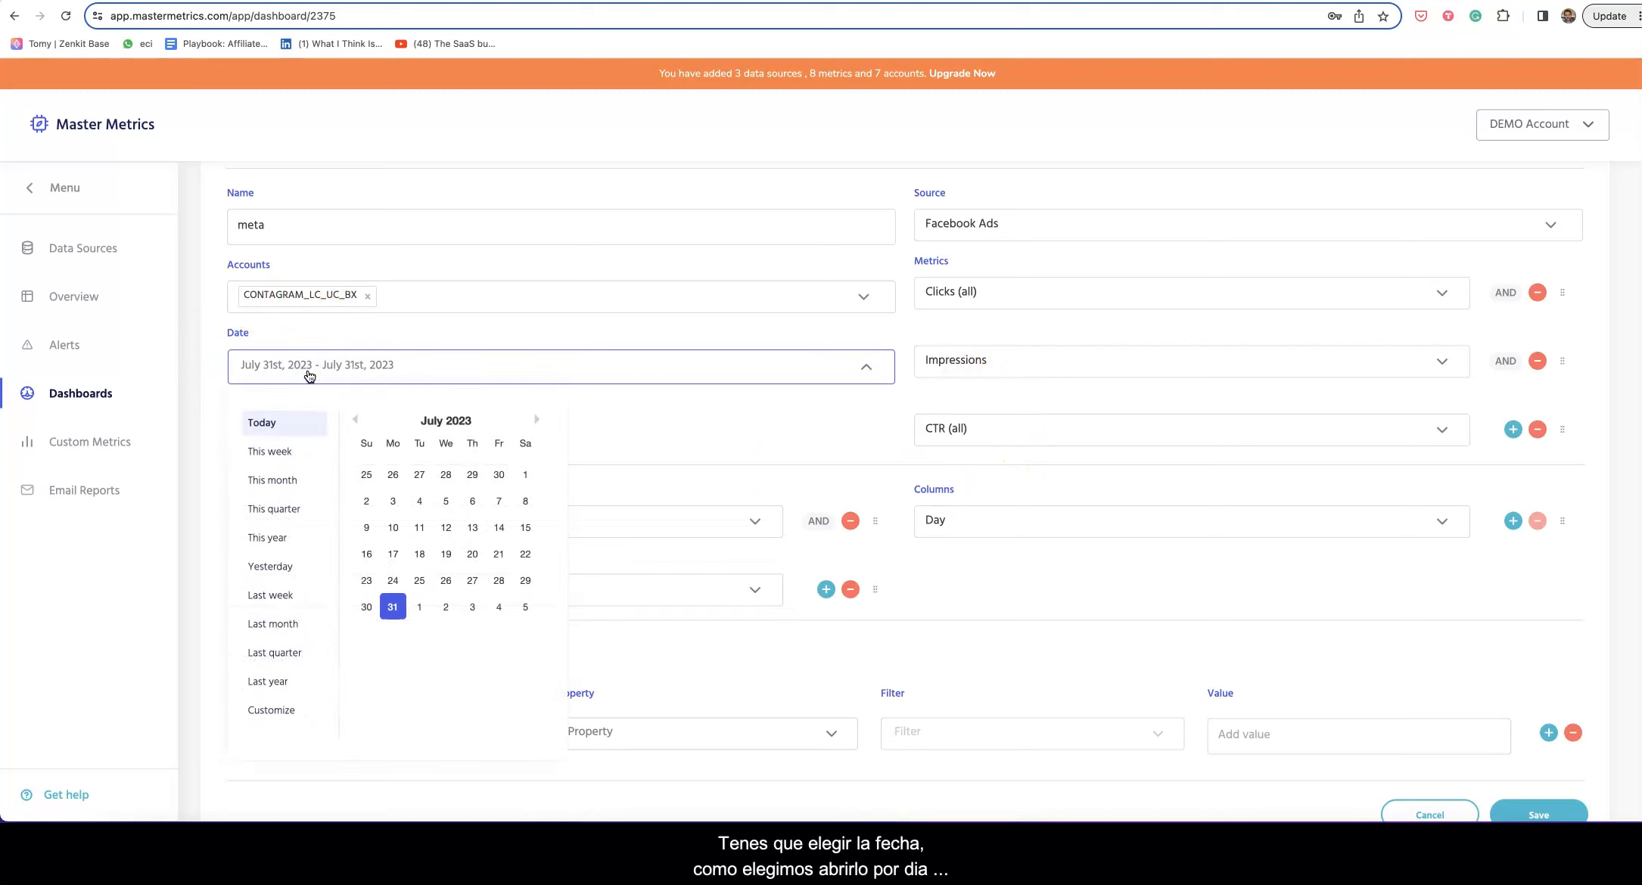
click(285, 406)
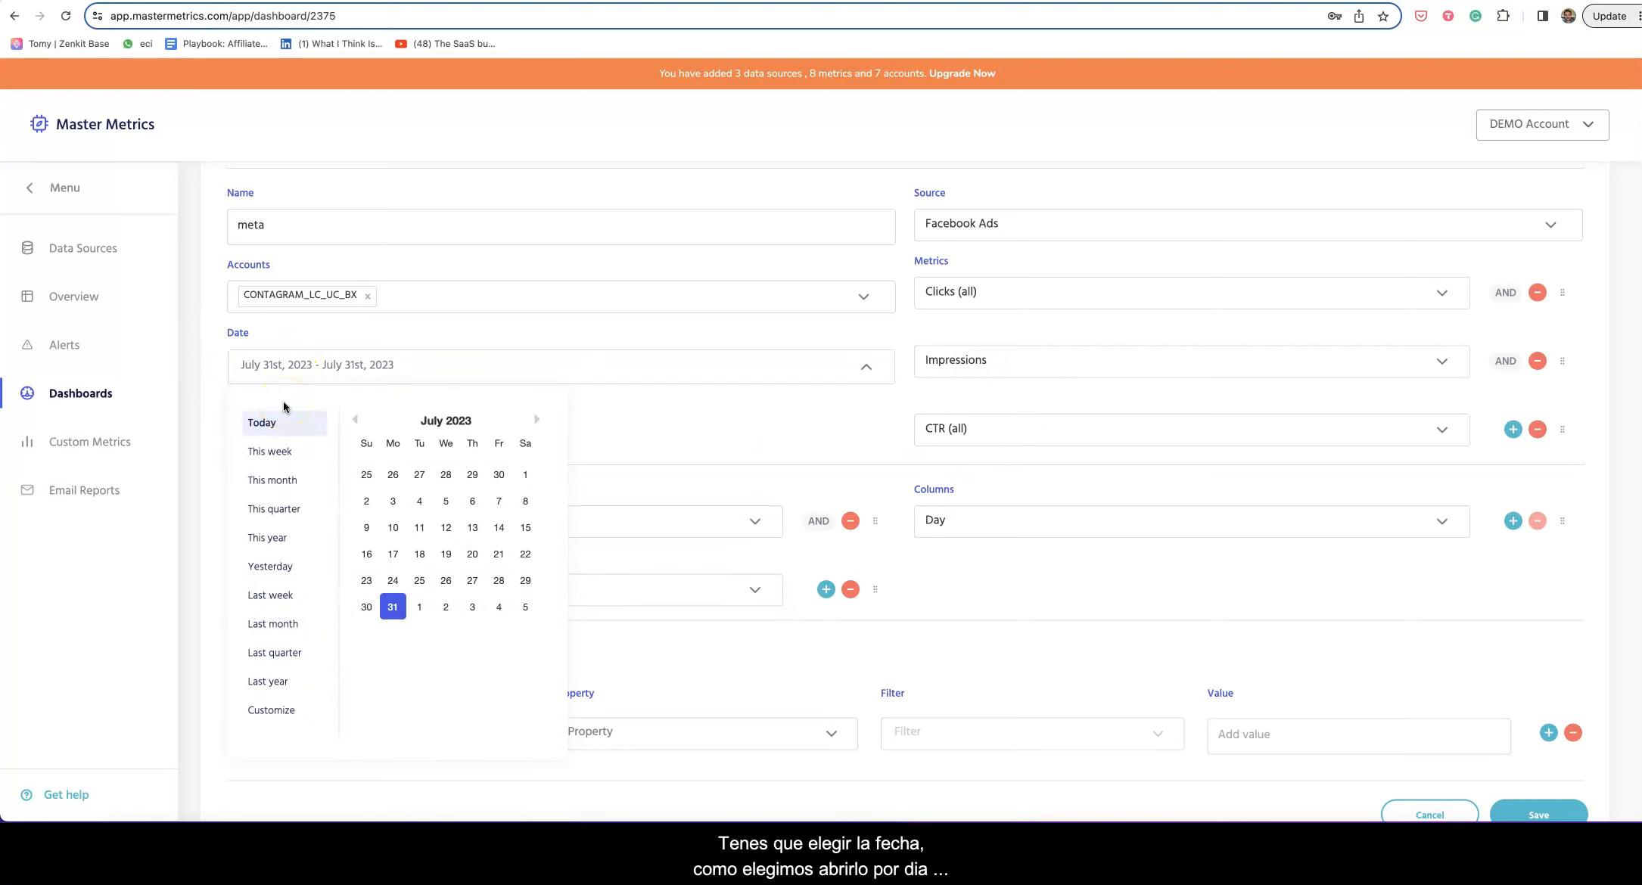
click(274, 478)
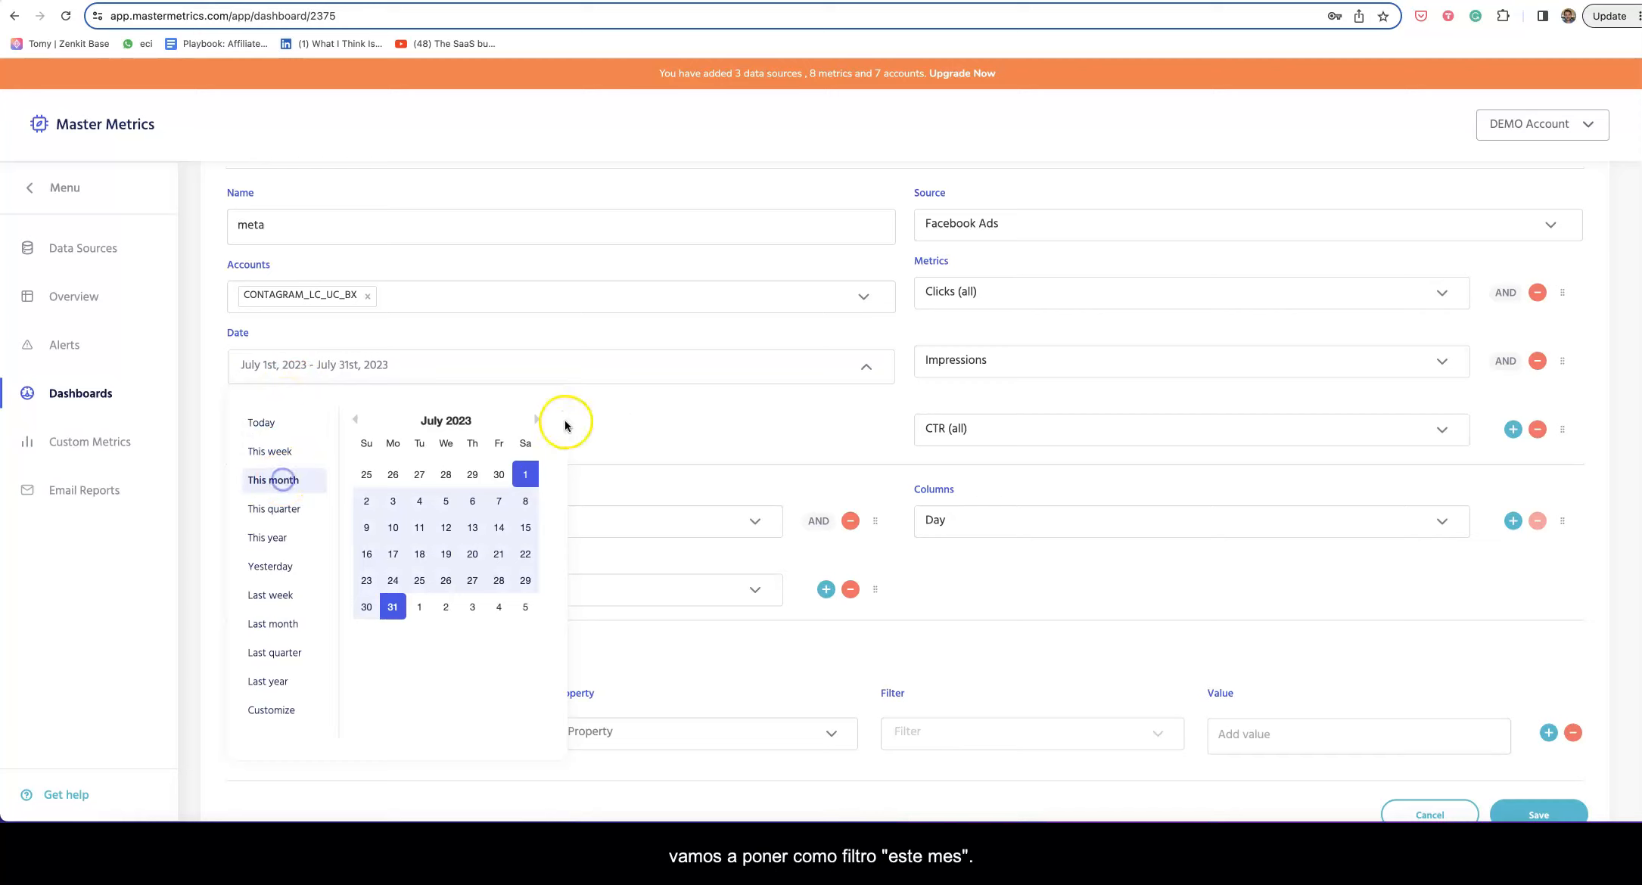
click(620, 415)
scroll(620, 422, down, 2)
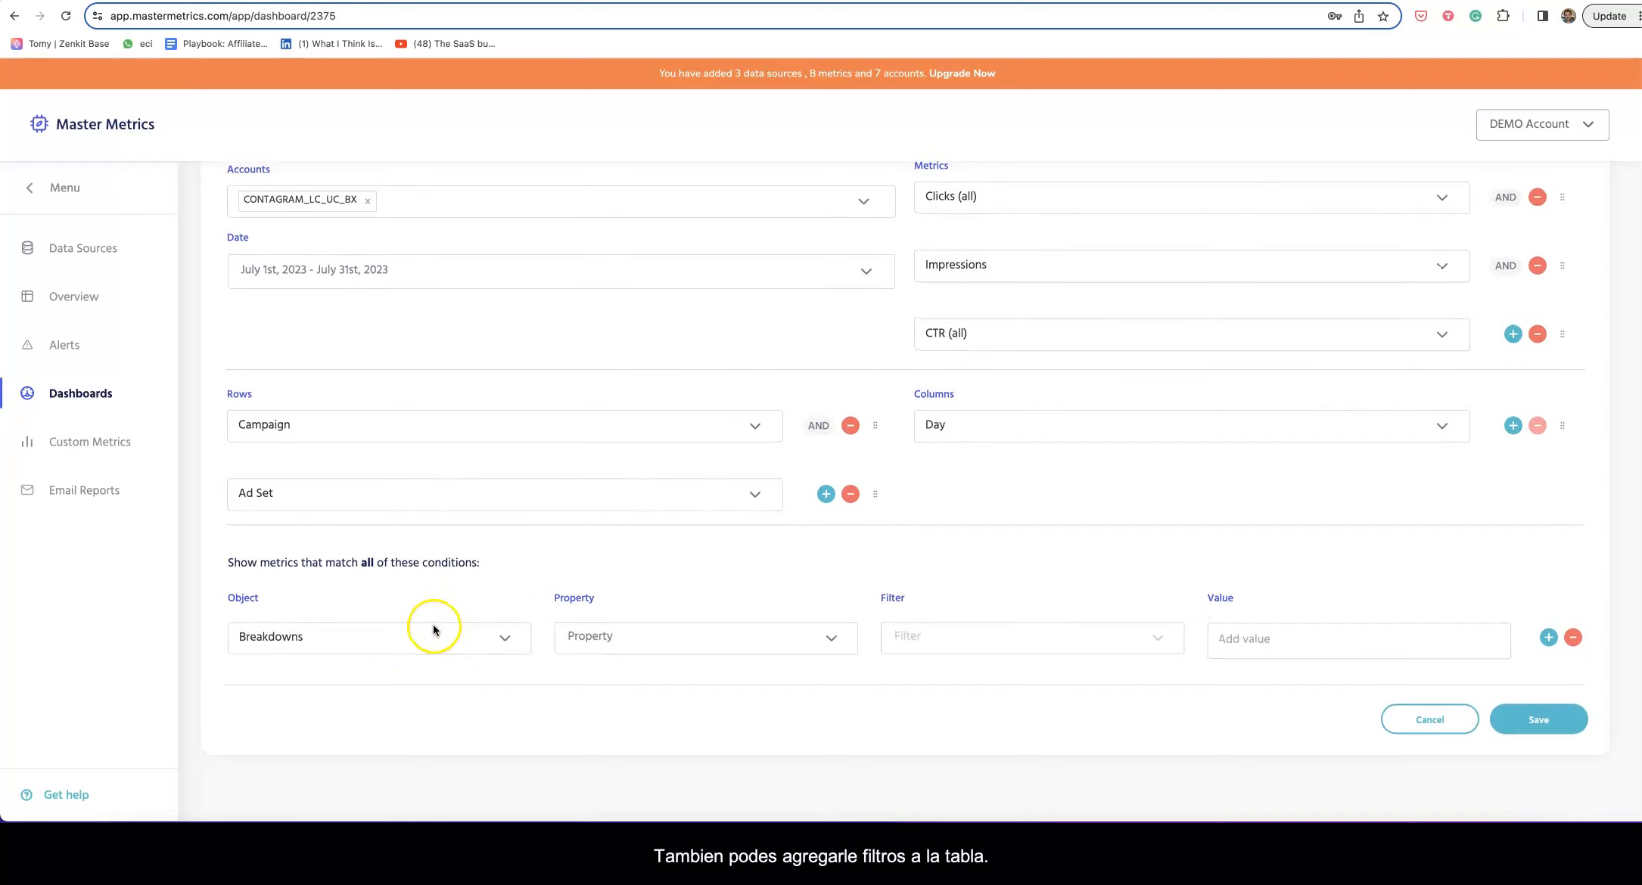
Step: Start a filter condition with Breakdowns as the object and Country as the property
click(354, 649)
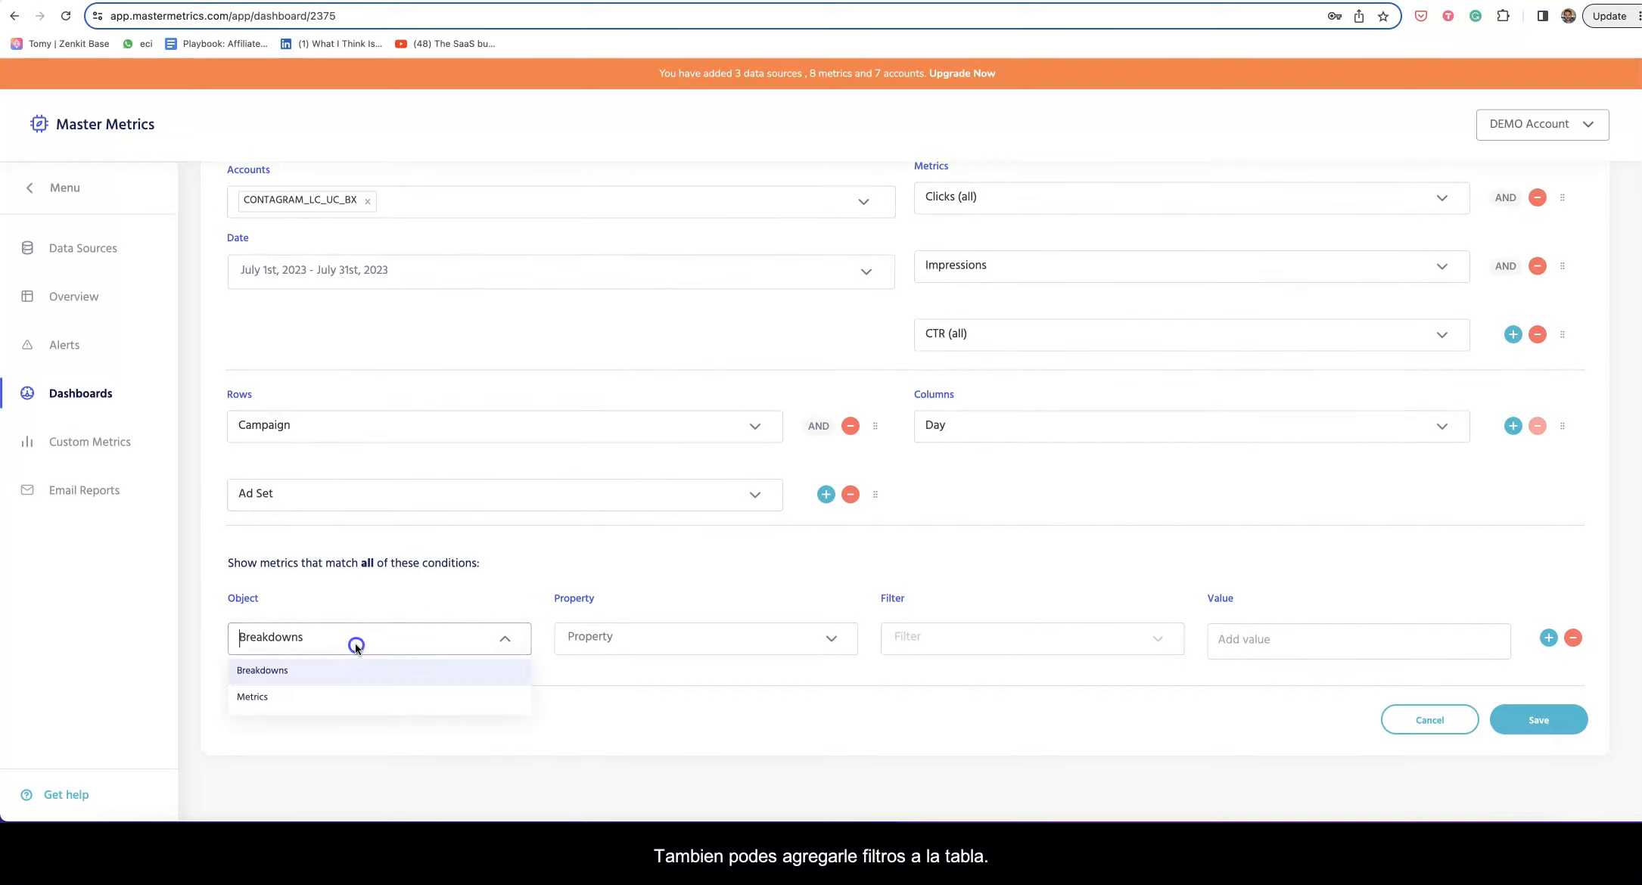
click(327, 671)
click(588, 649)
scroll(629, 683, down, 3)
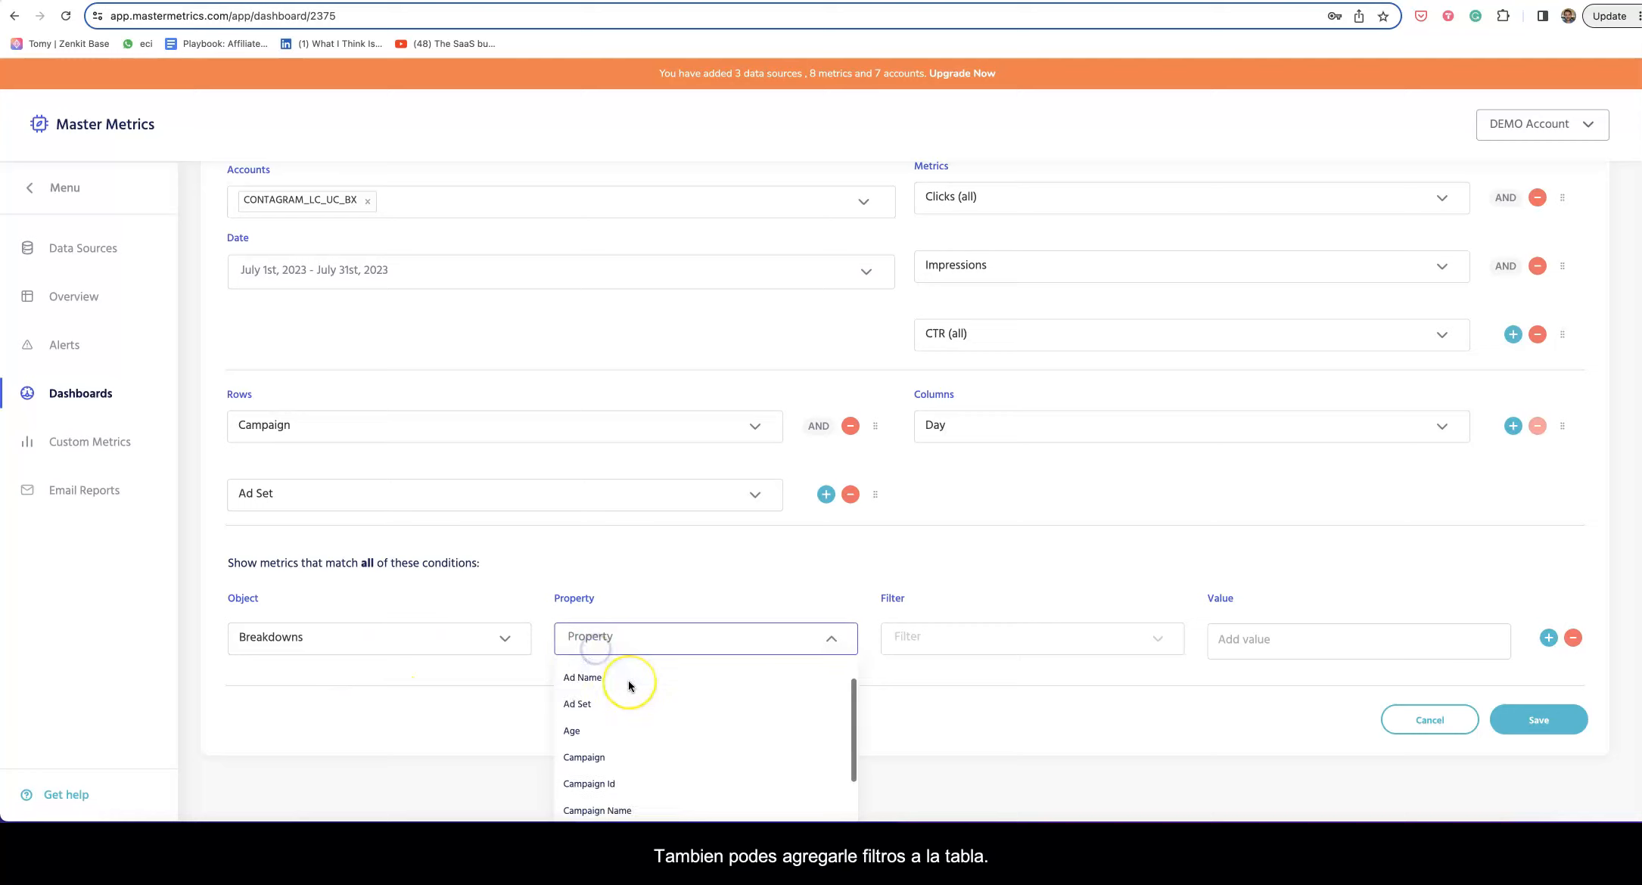
scroll(629, 684, up, 2)
scroll(631, 681, down, 5)
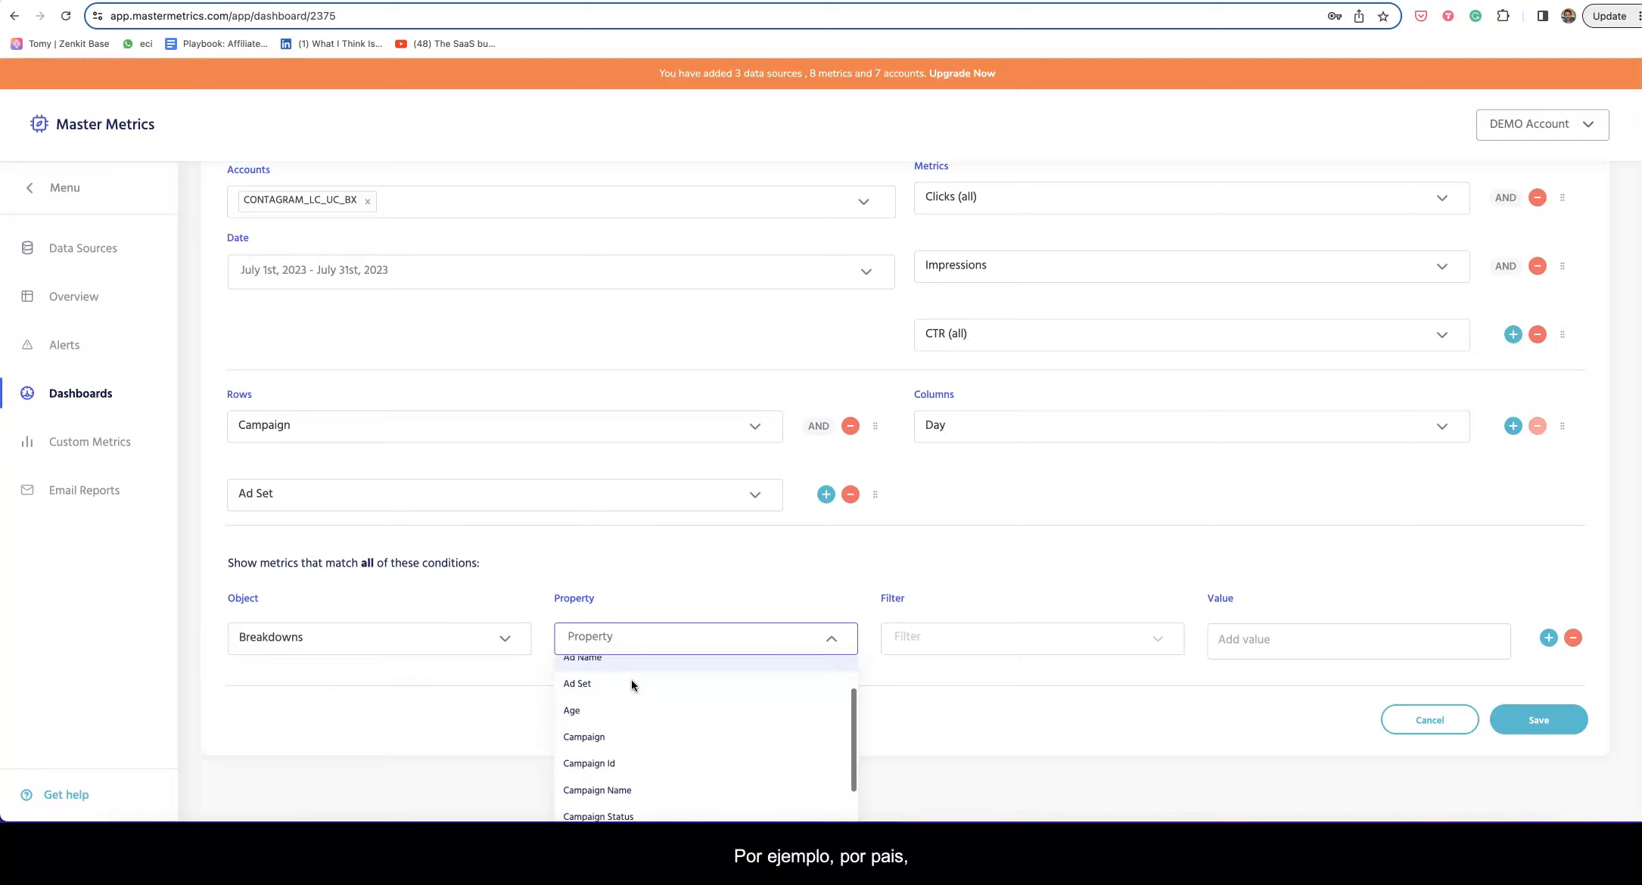
click(629, 704)
Step: Set the Country condition's operator to Is Any Of, leaving the values empty
click(904, 639)
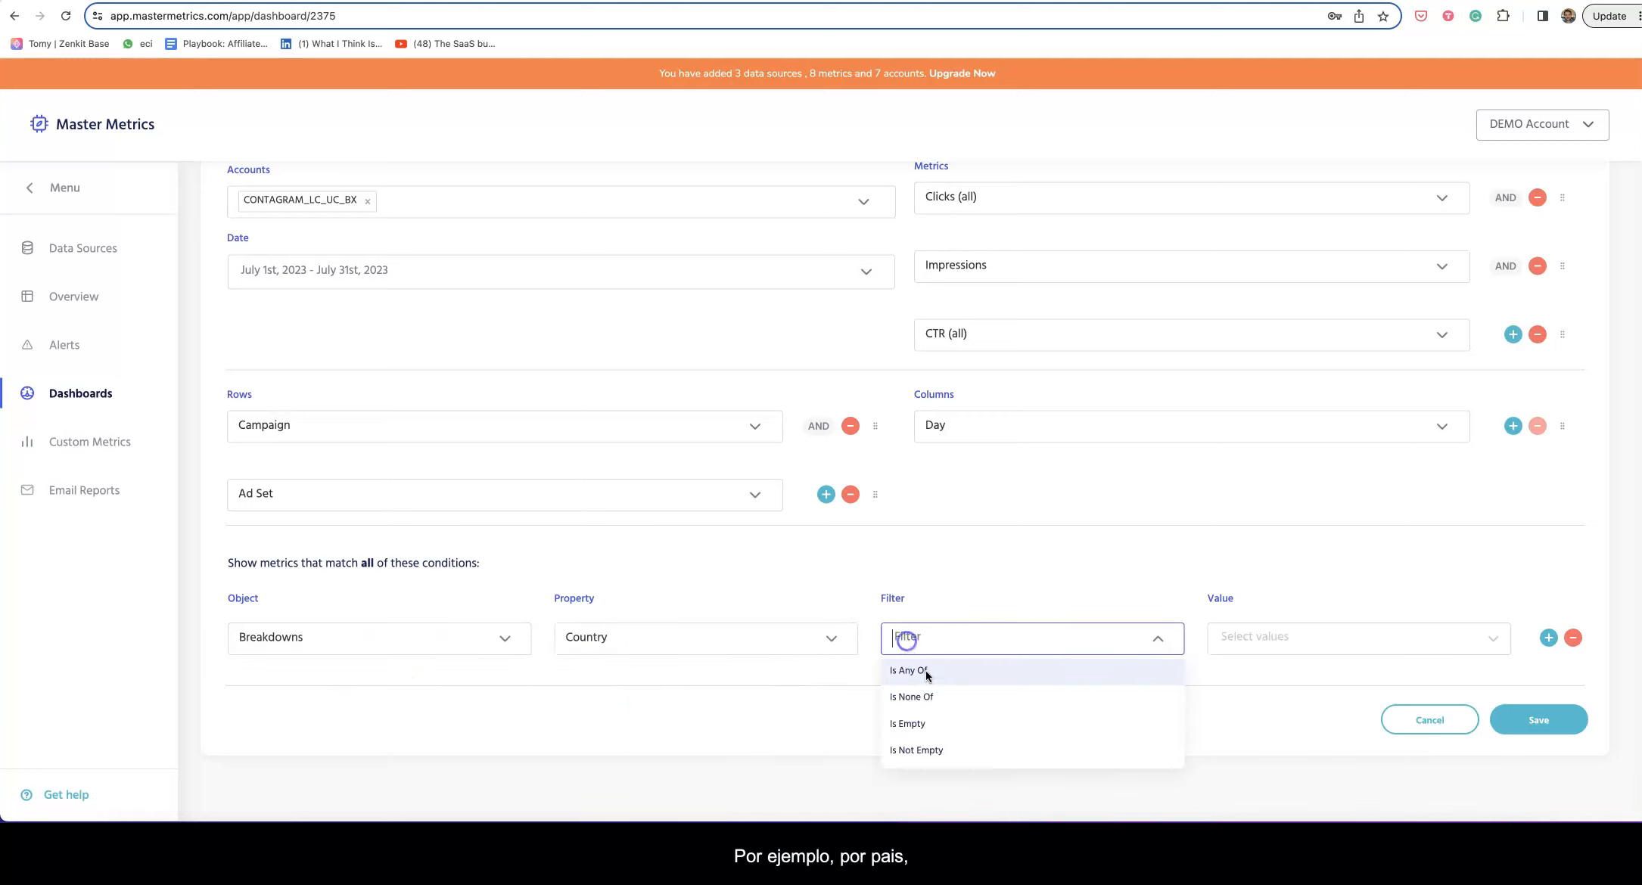
click(926, 672)
click(1308, 638)
click(744, 644)
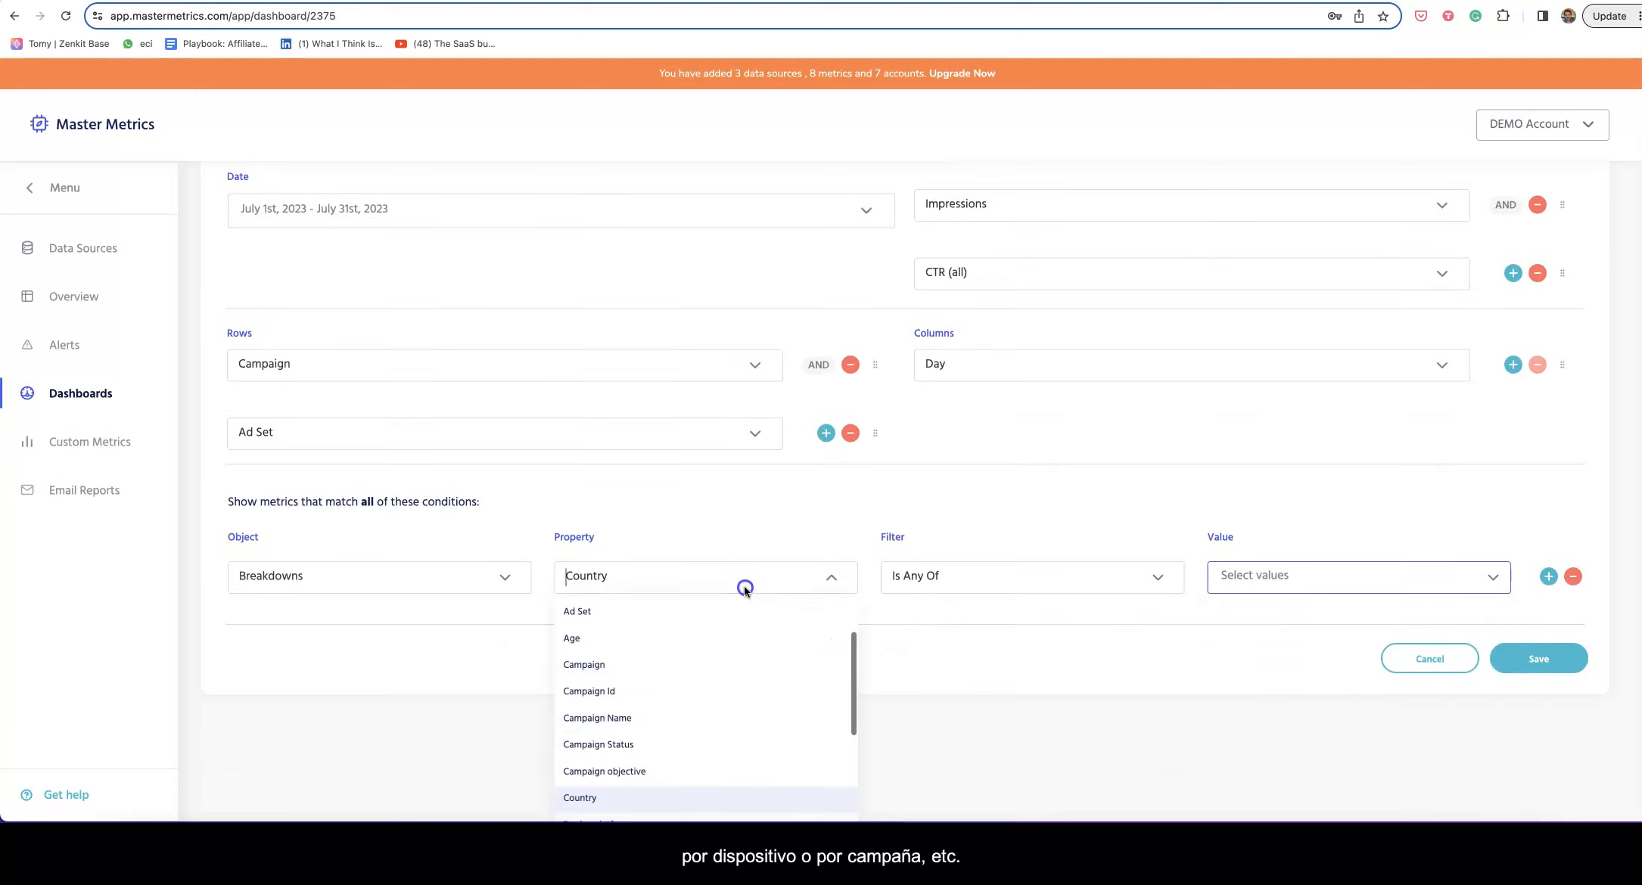
scroll(734, 714, down, 3)
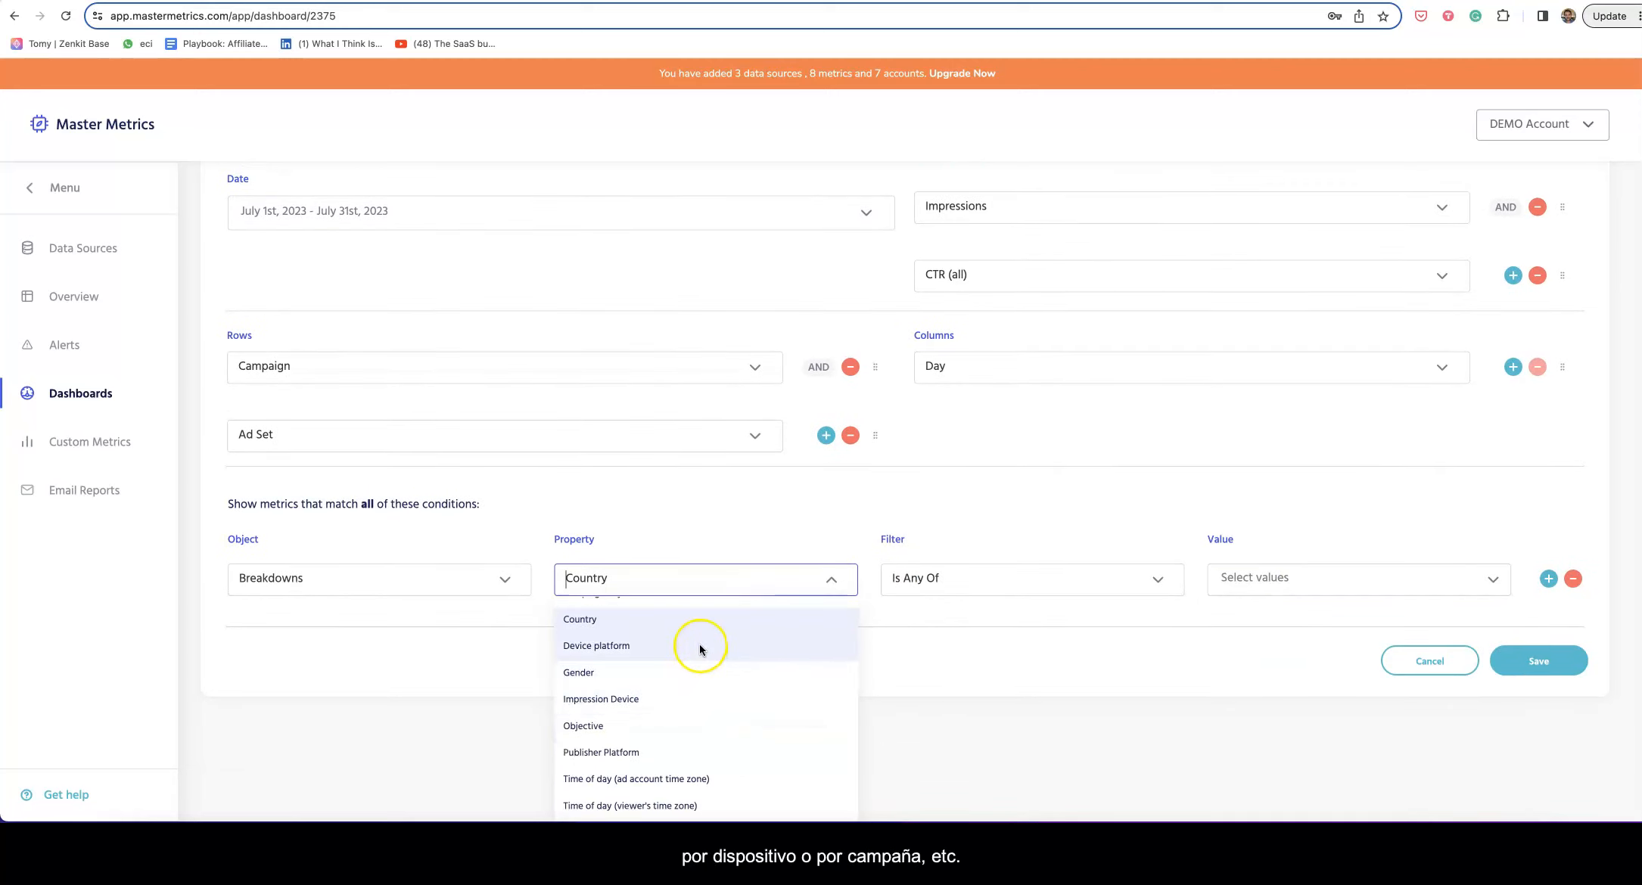
scroll(718, 732, up, 1)
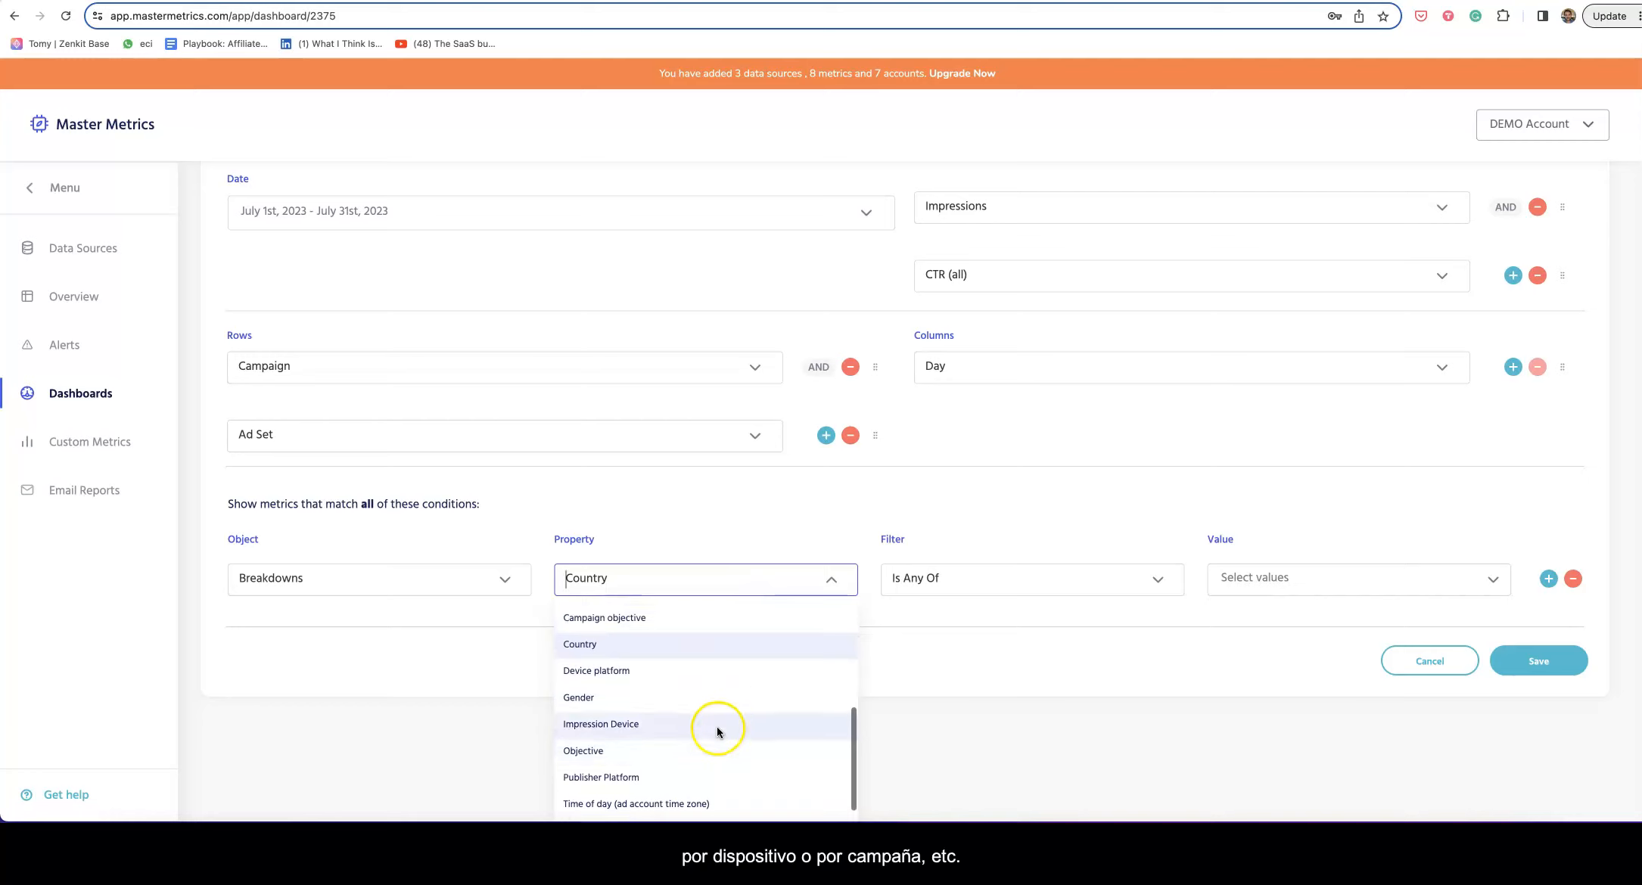
scroll(716, 730, up, 5)
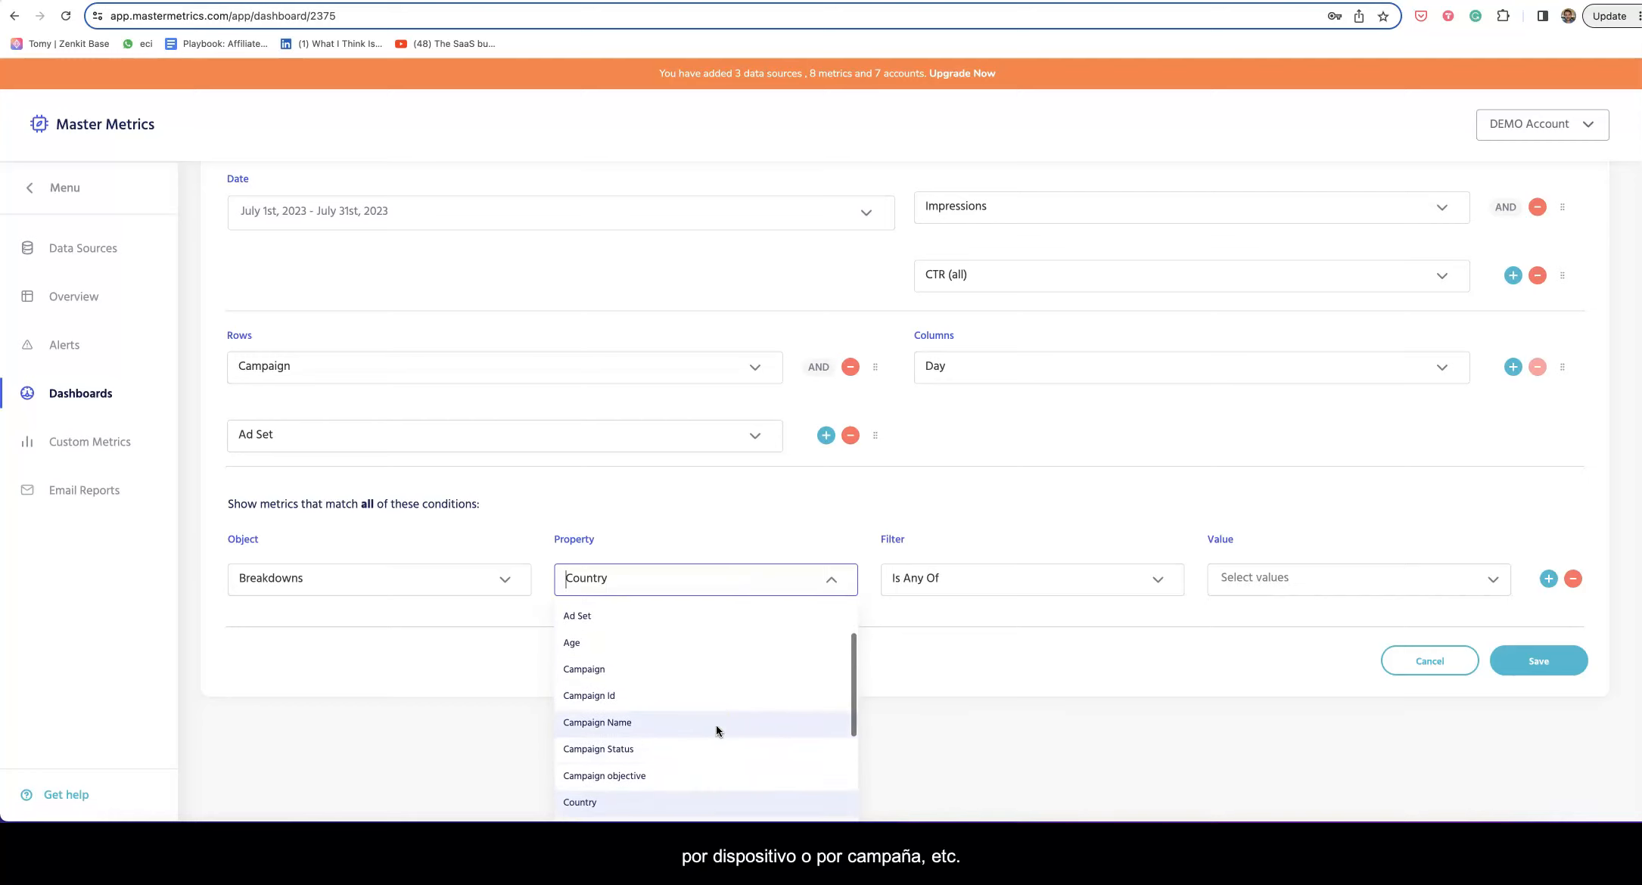
scroll(685, 724, up, 1)
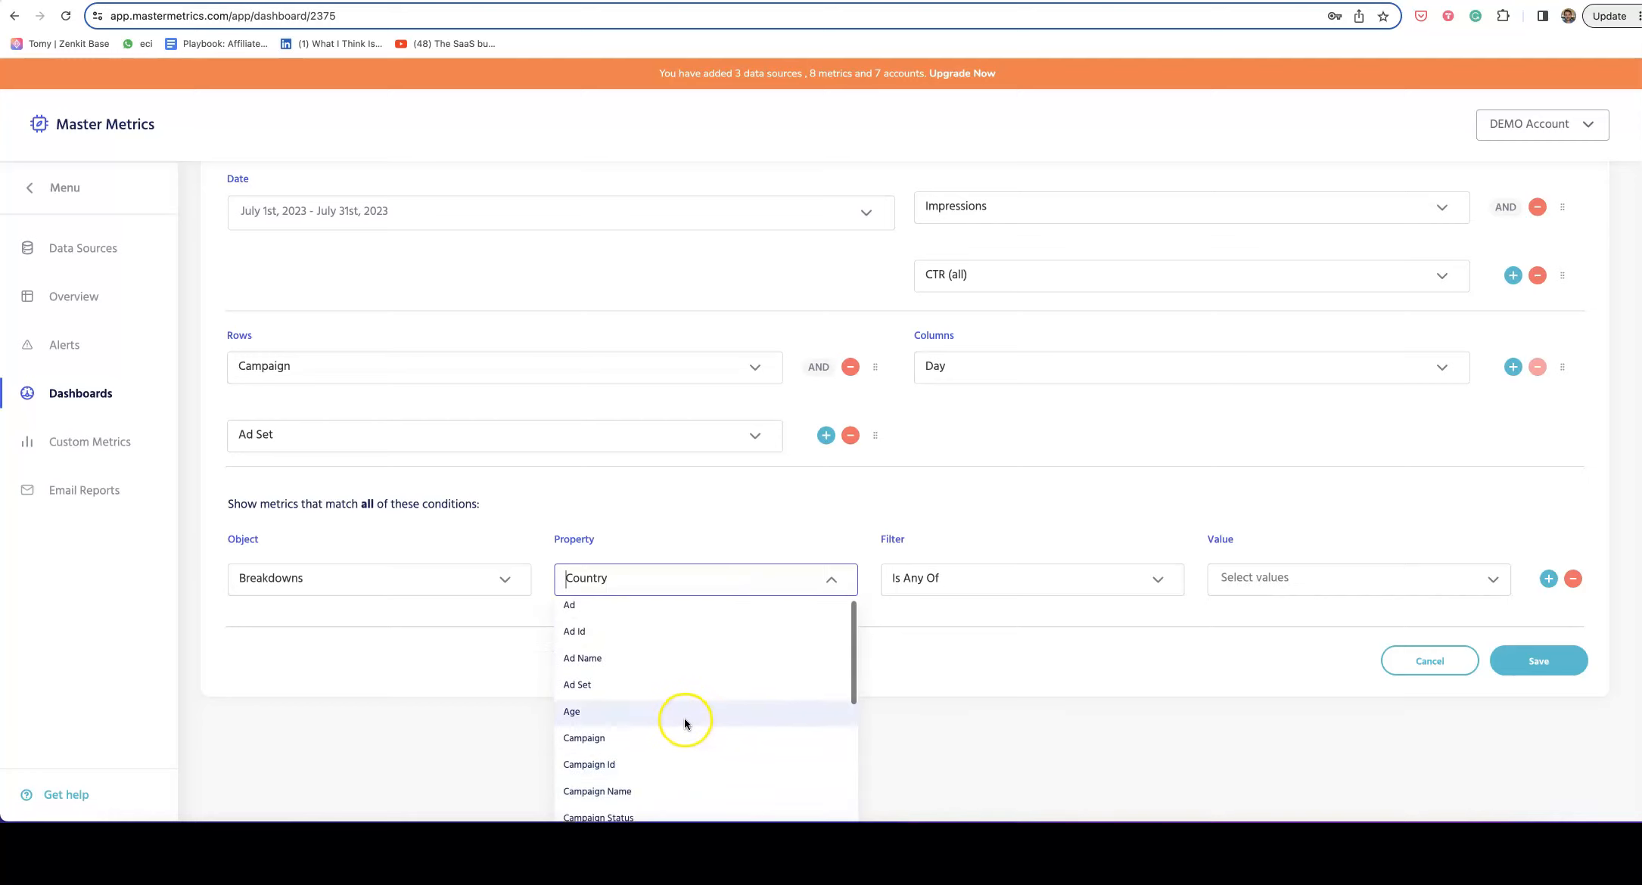
scroll(685, 721, up, 1)
click(755, 547)
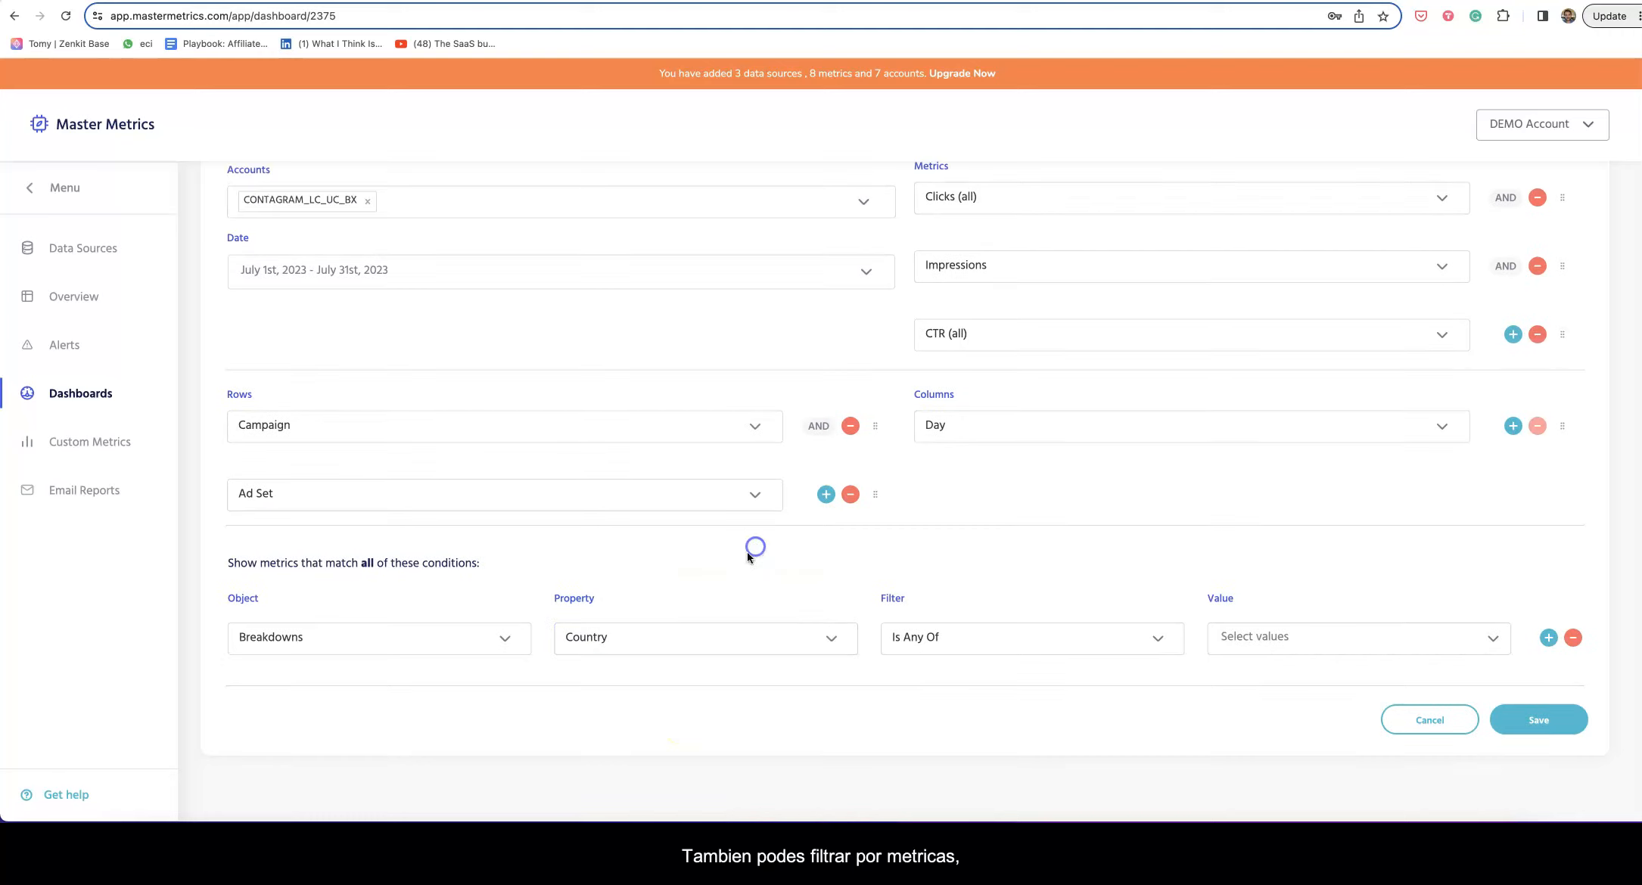
Step: Change the condition to Metrics, Amount spent > 100 and add an empty second condition row
click(1571, 638)
click(246, 638)
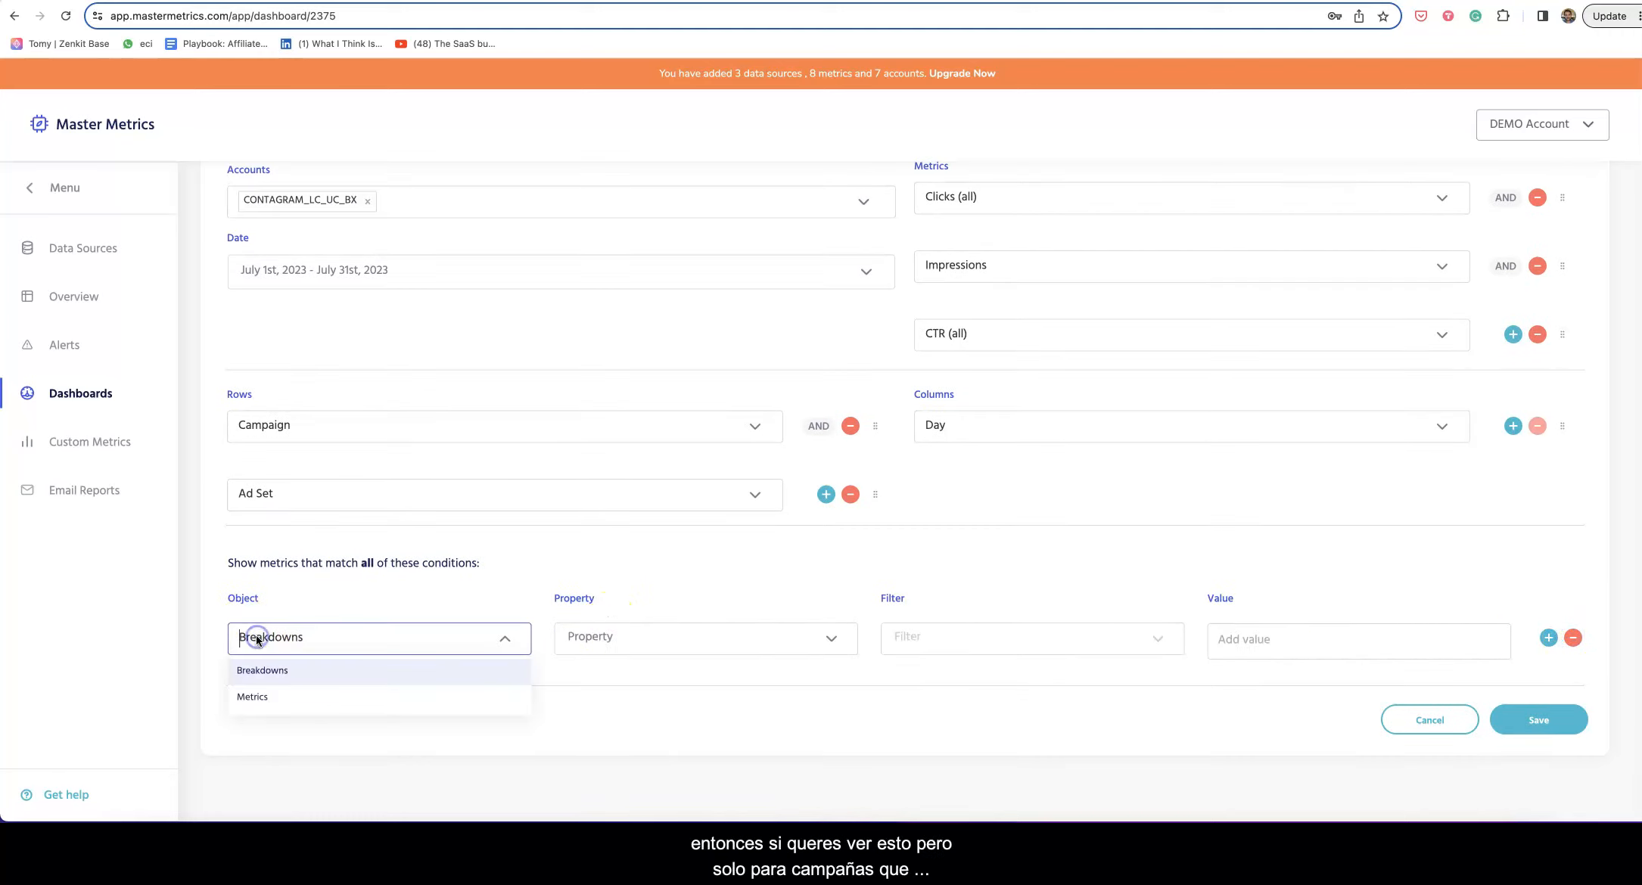
click(282, 707)
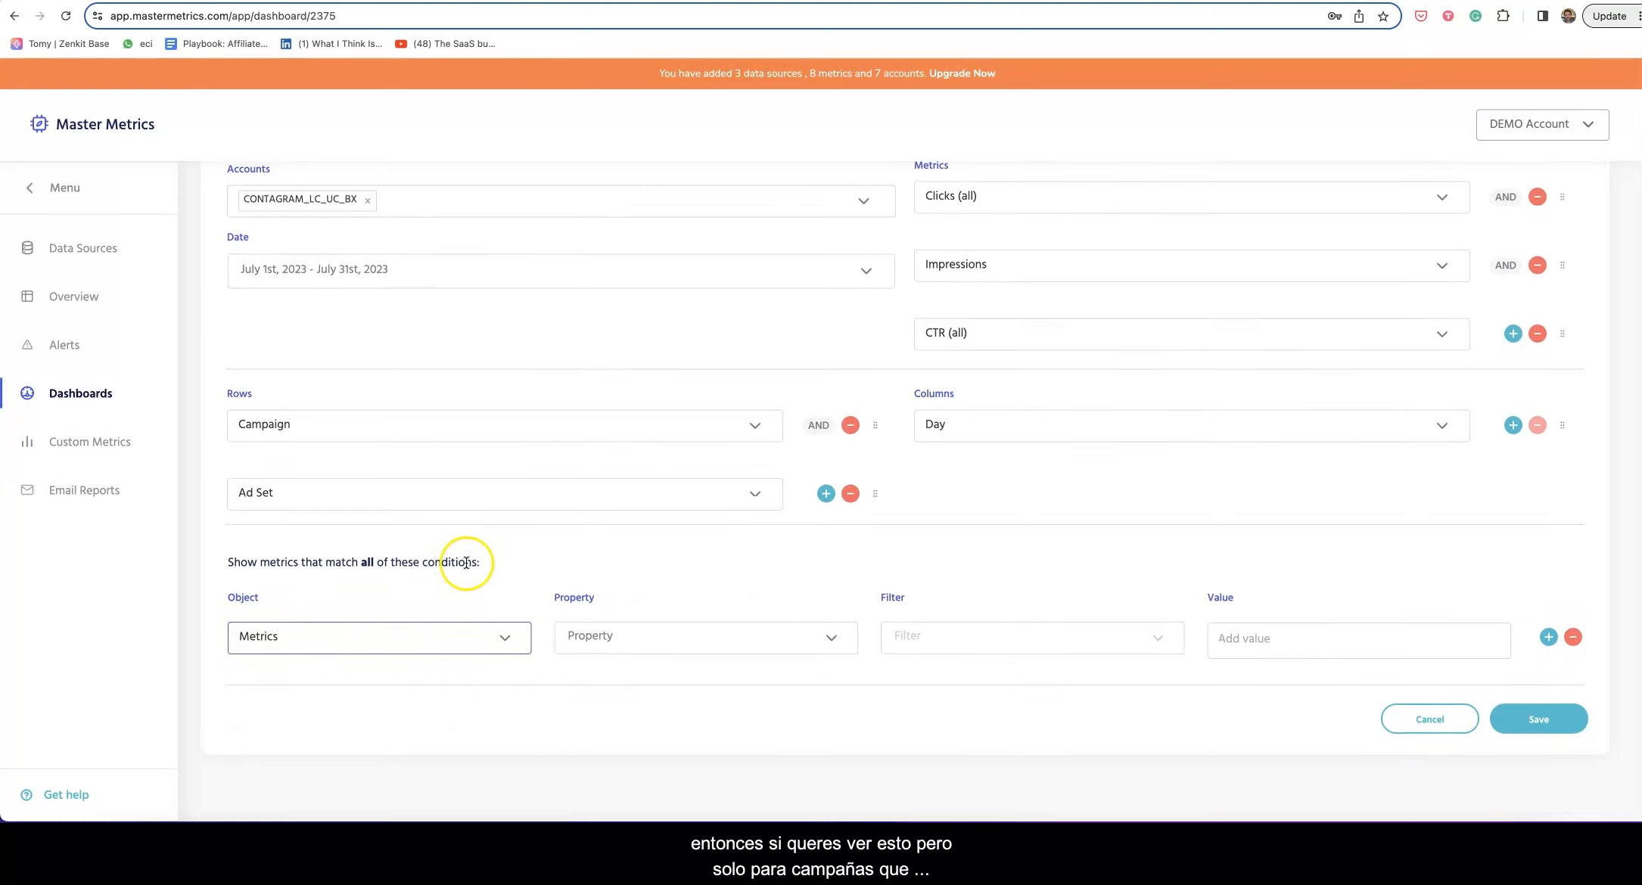
click(576, 637)
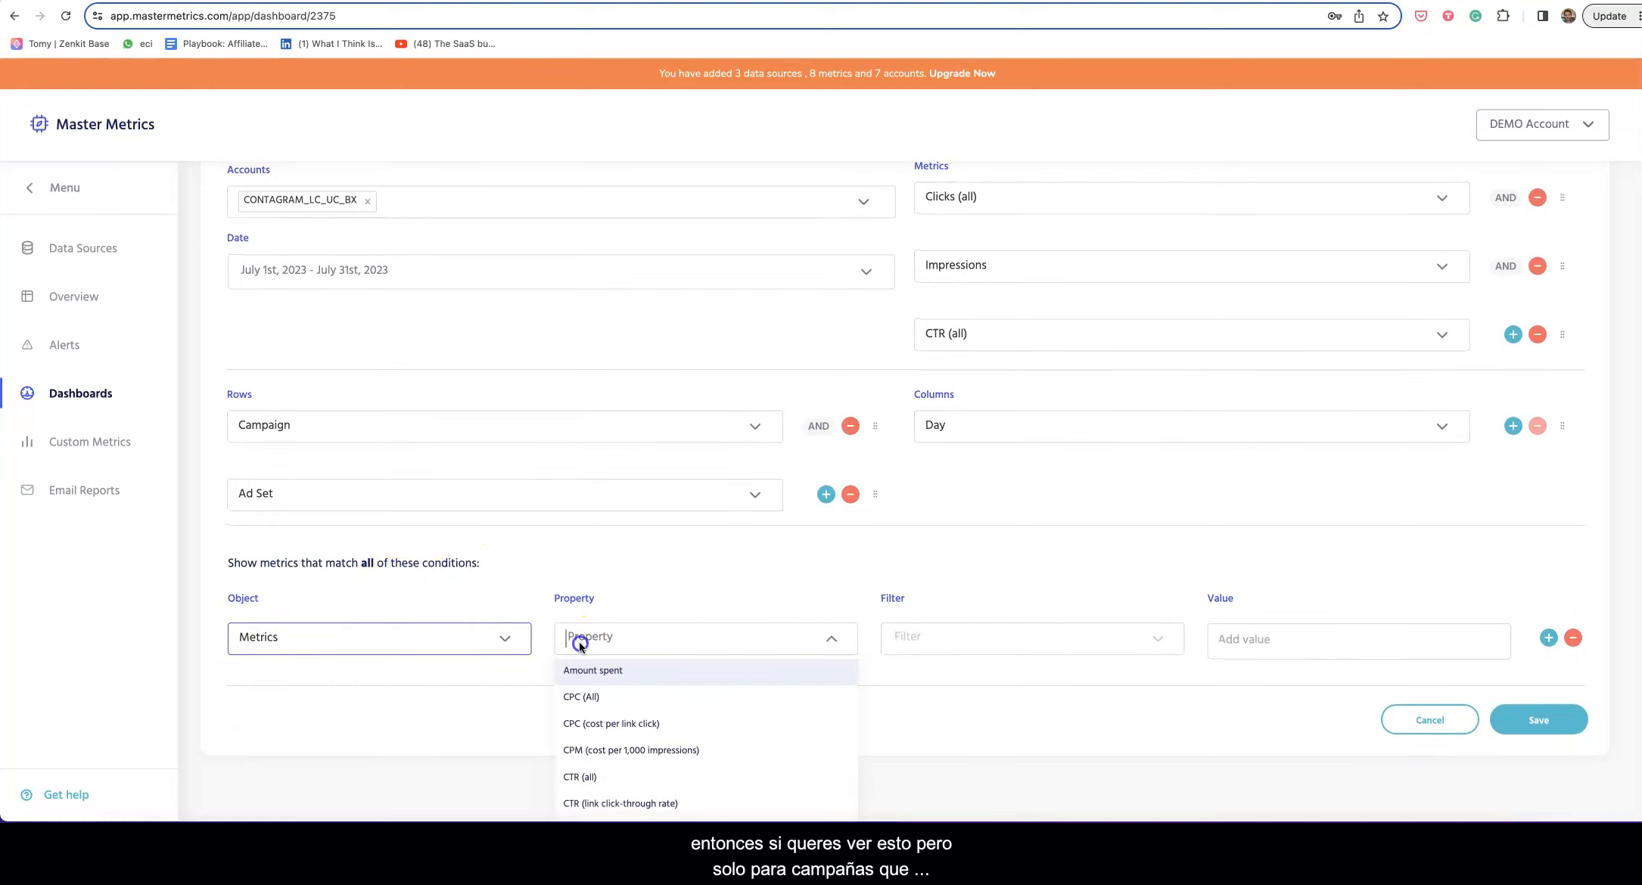
click(631, 677)
click(911, 642)
click(916, 670)
click(1243, 639)
click(1225, 686)
click(1548, 637)
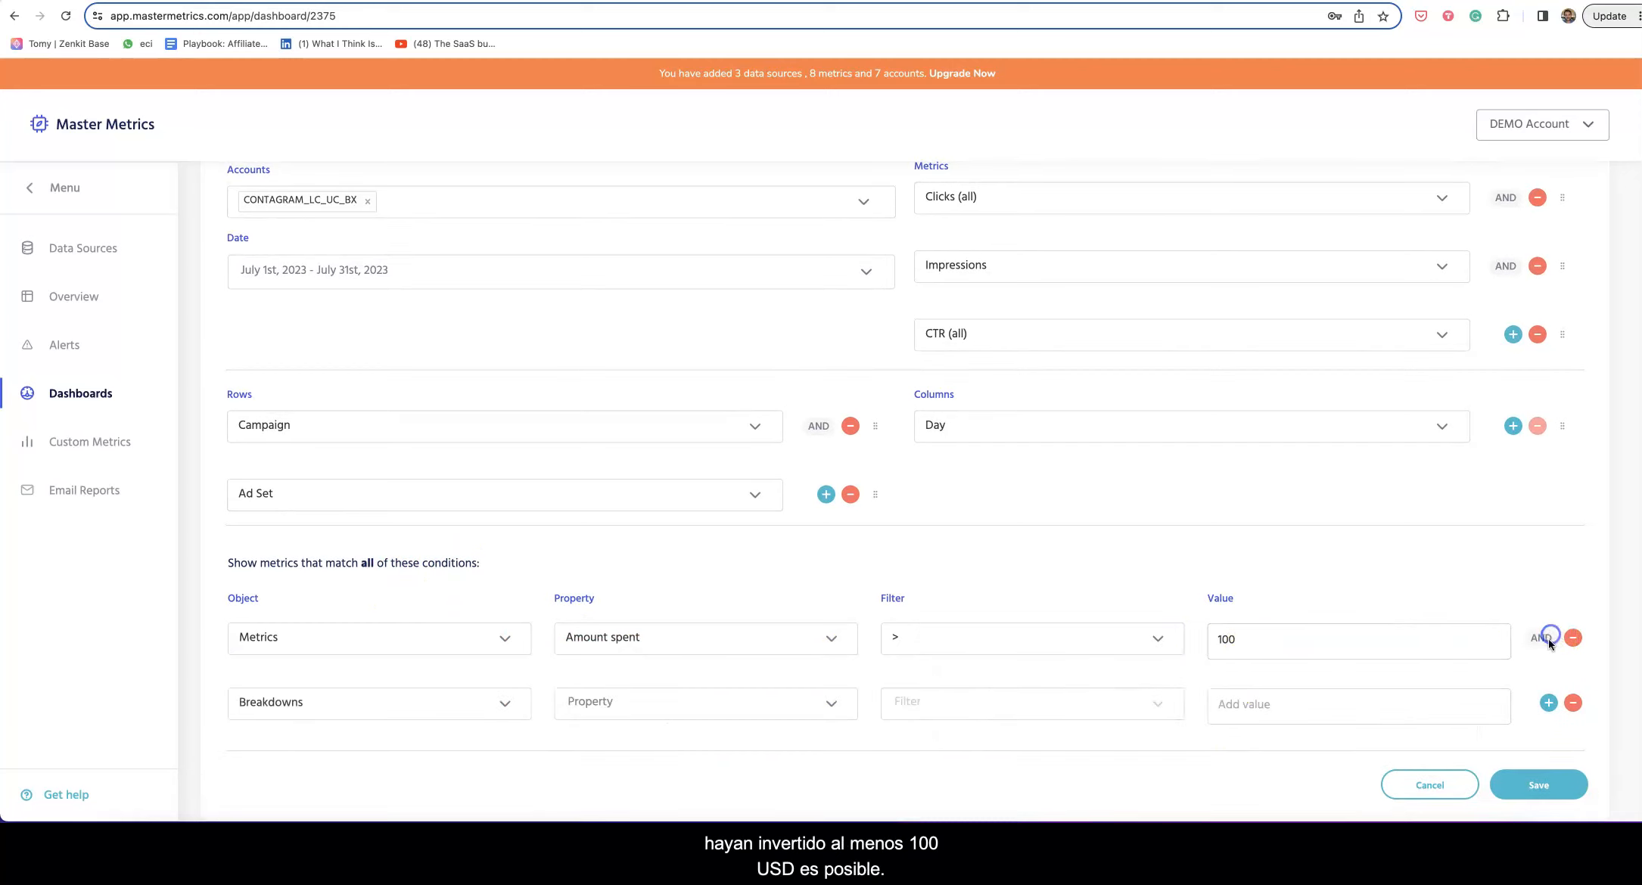
scroll(1548, 649, down, 1)
Step: Configure the second condition as Breakdowns, Campaign, Is Any Of, with no campaigns chosen
click(1549, 650)
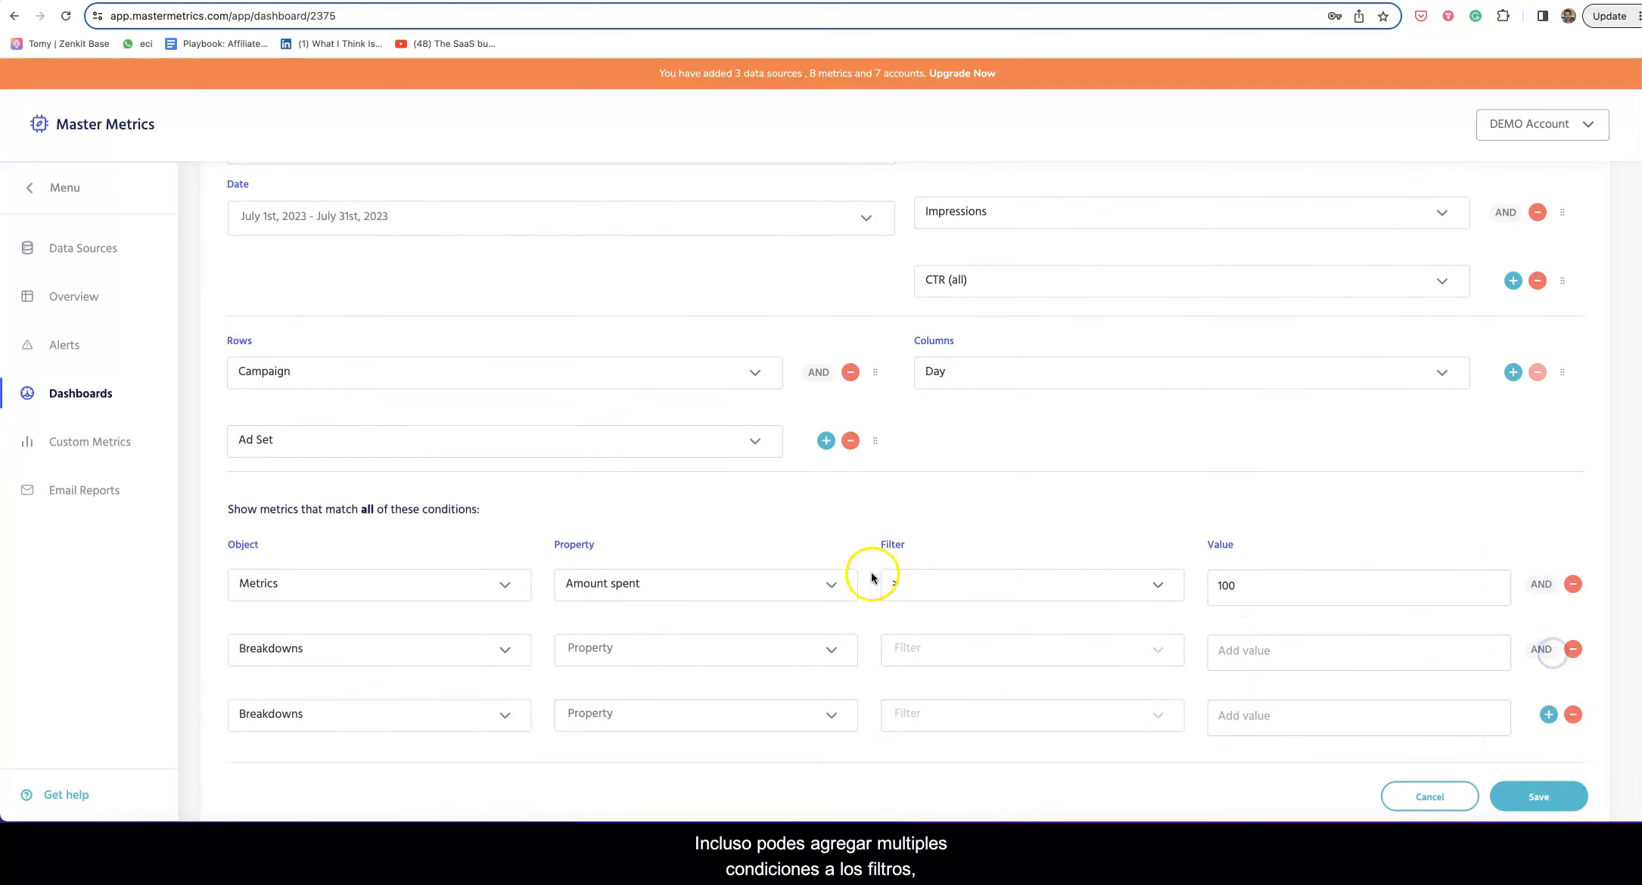
scroll(819, 545, up, 5)
scroll(839, 556, down, 6)
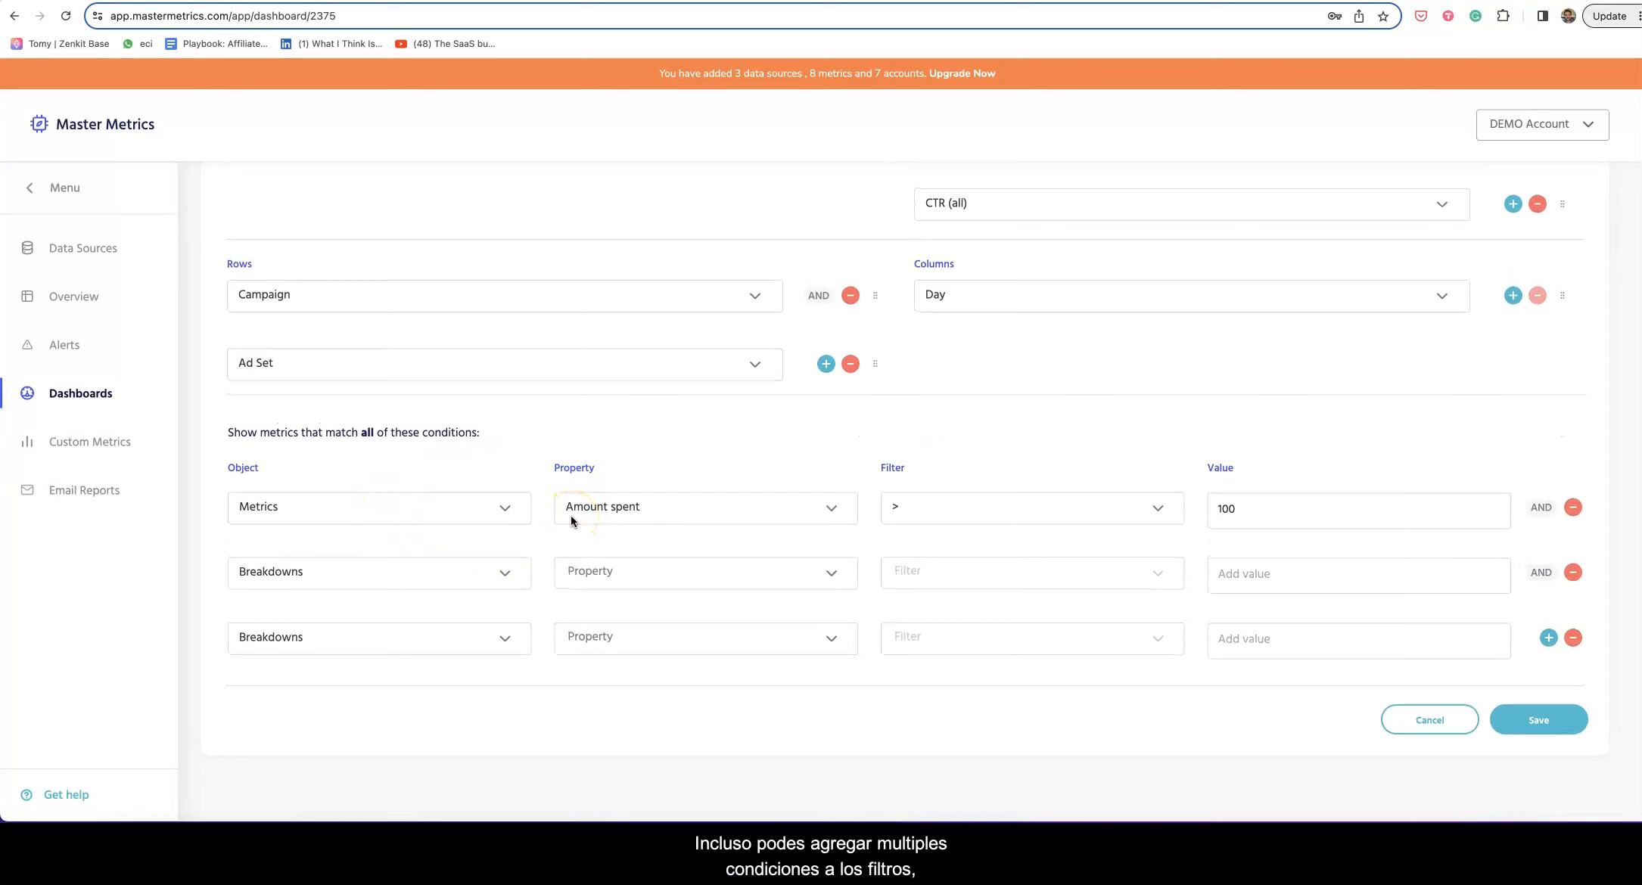
click(359, 583)
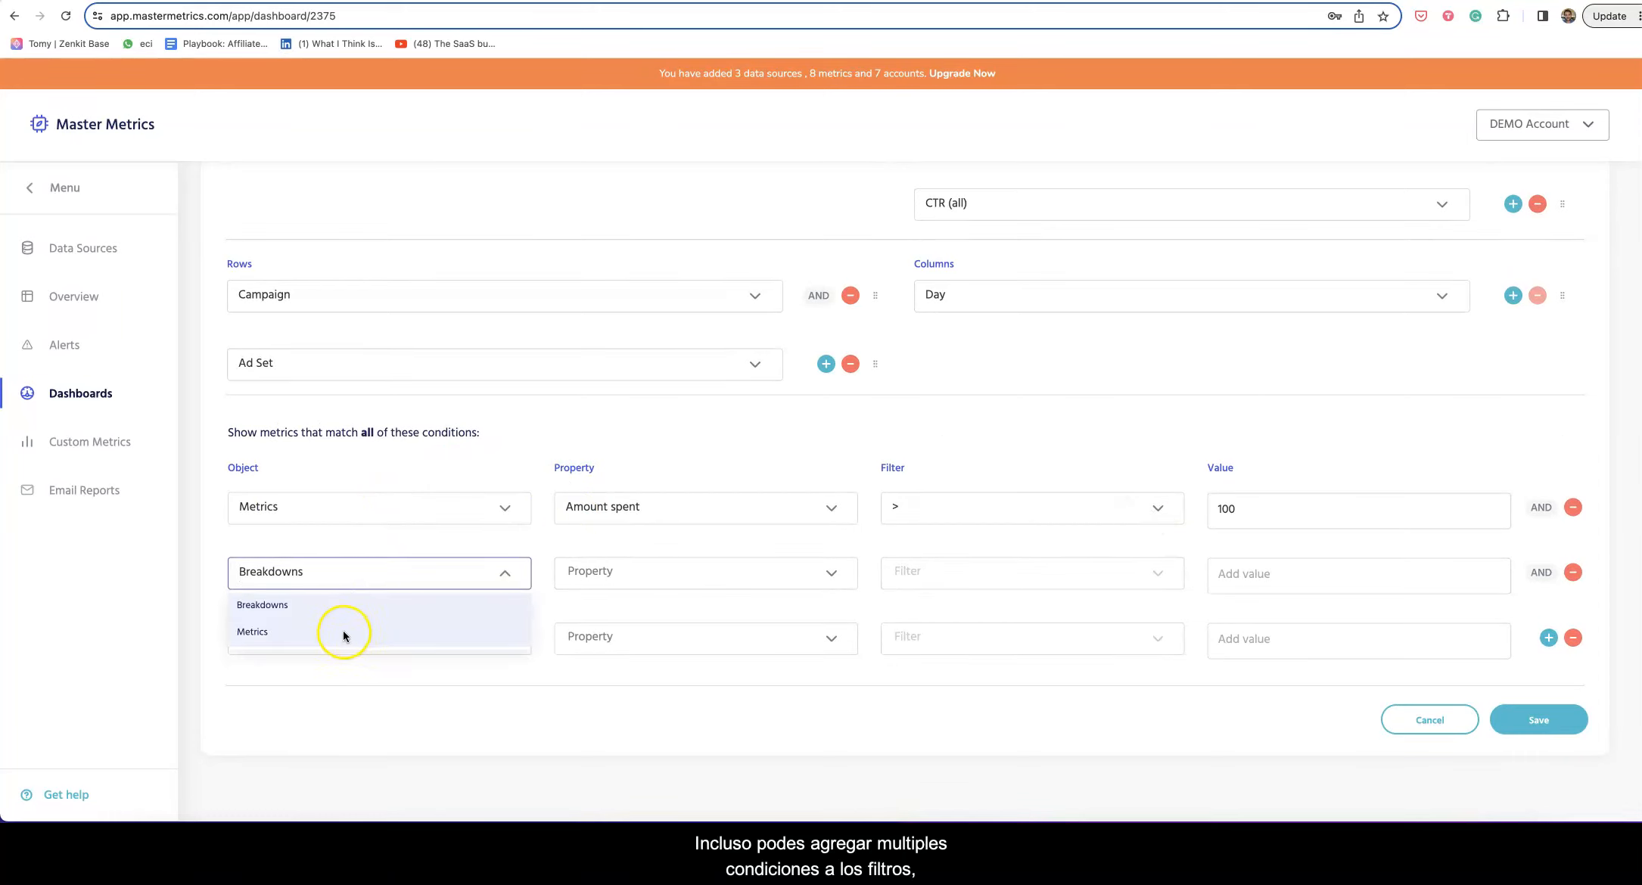
click(330, 607)
click(605, 577)
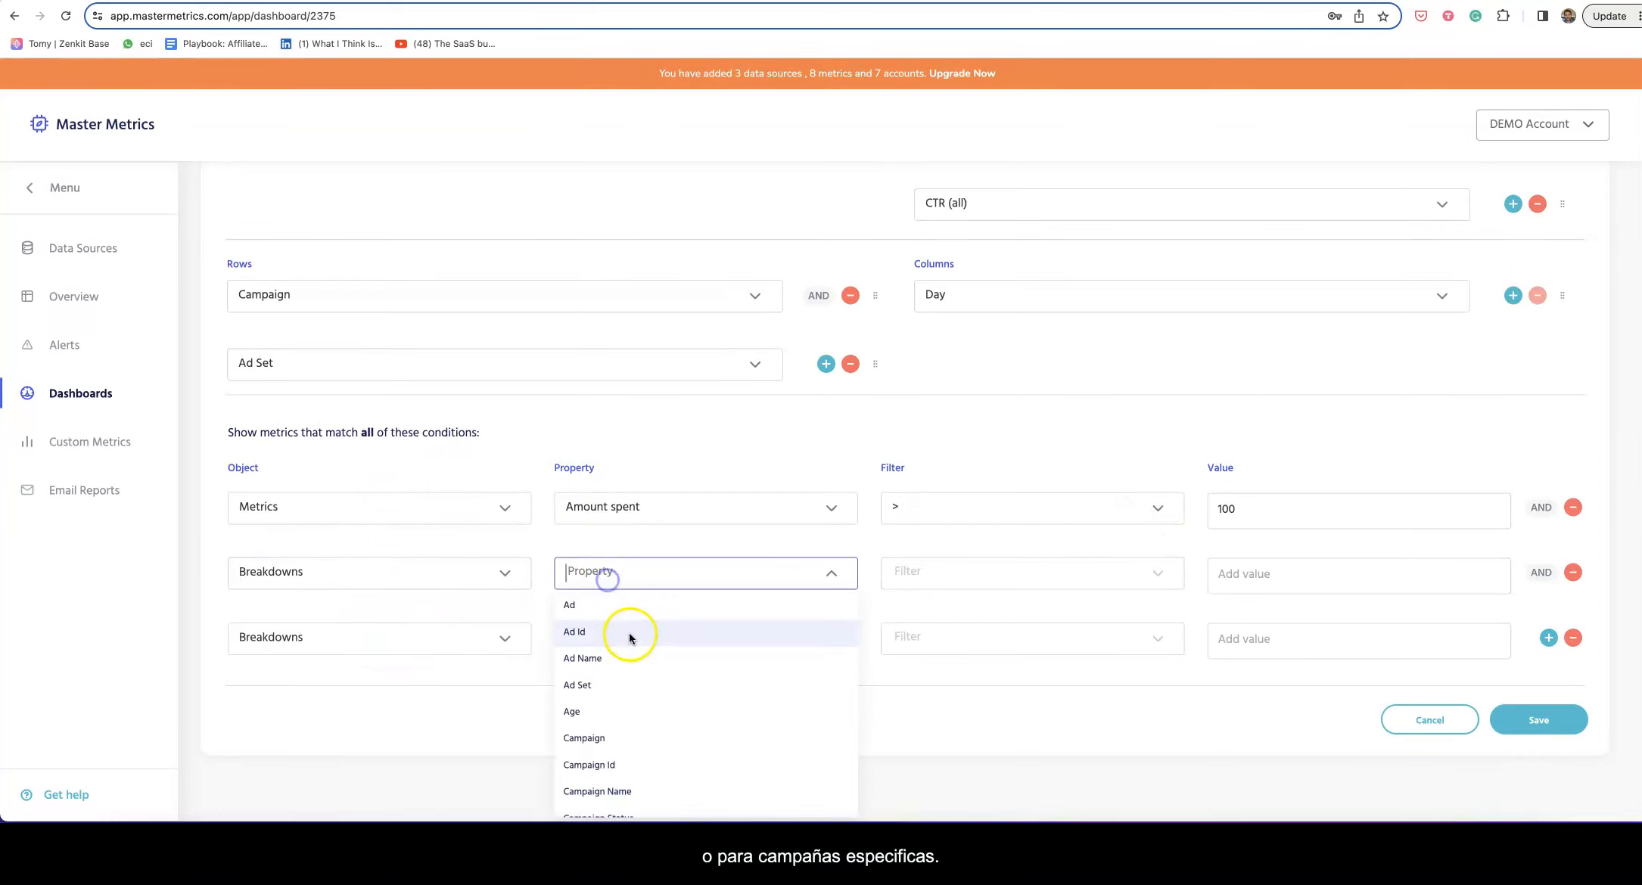
scroll(662, 733, down, 2)
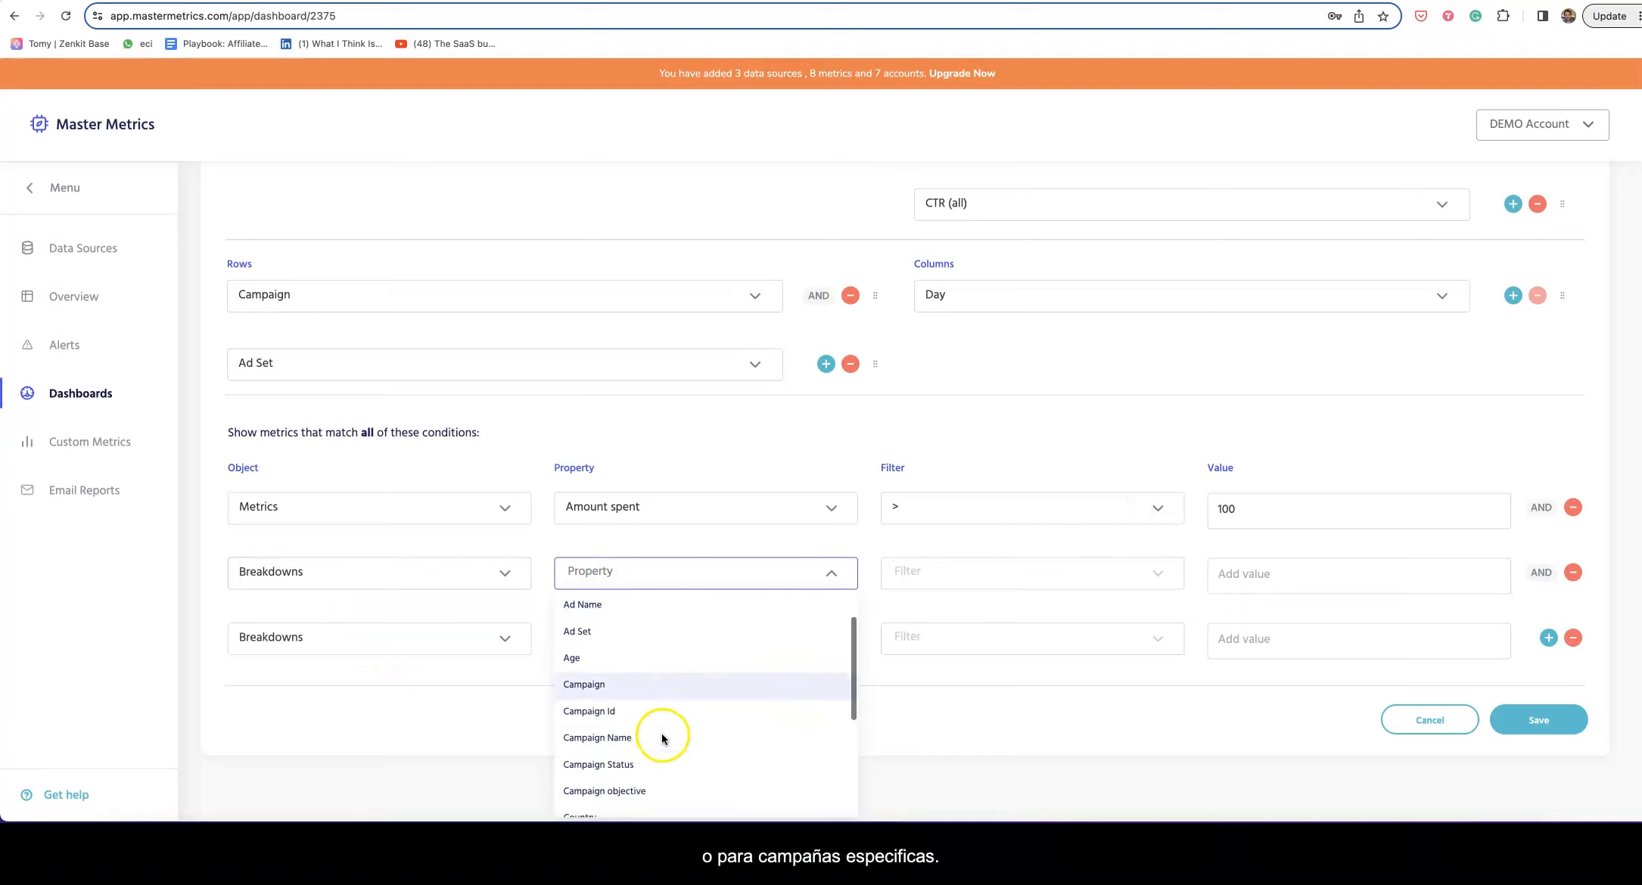
click(637, 675)
click(914, 569)
click(952, 605)
click(1258, 575)
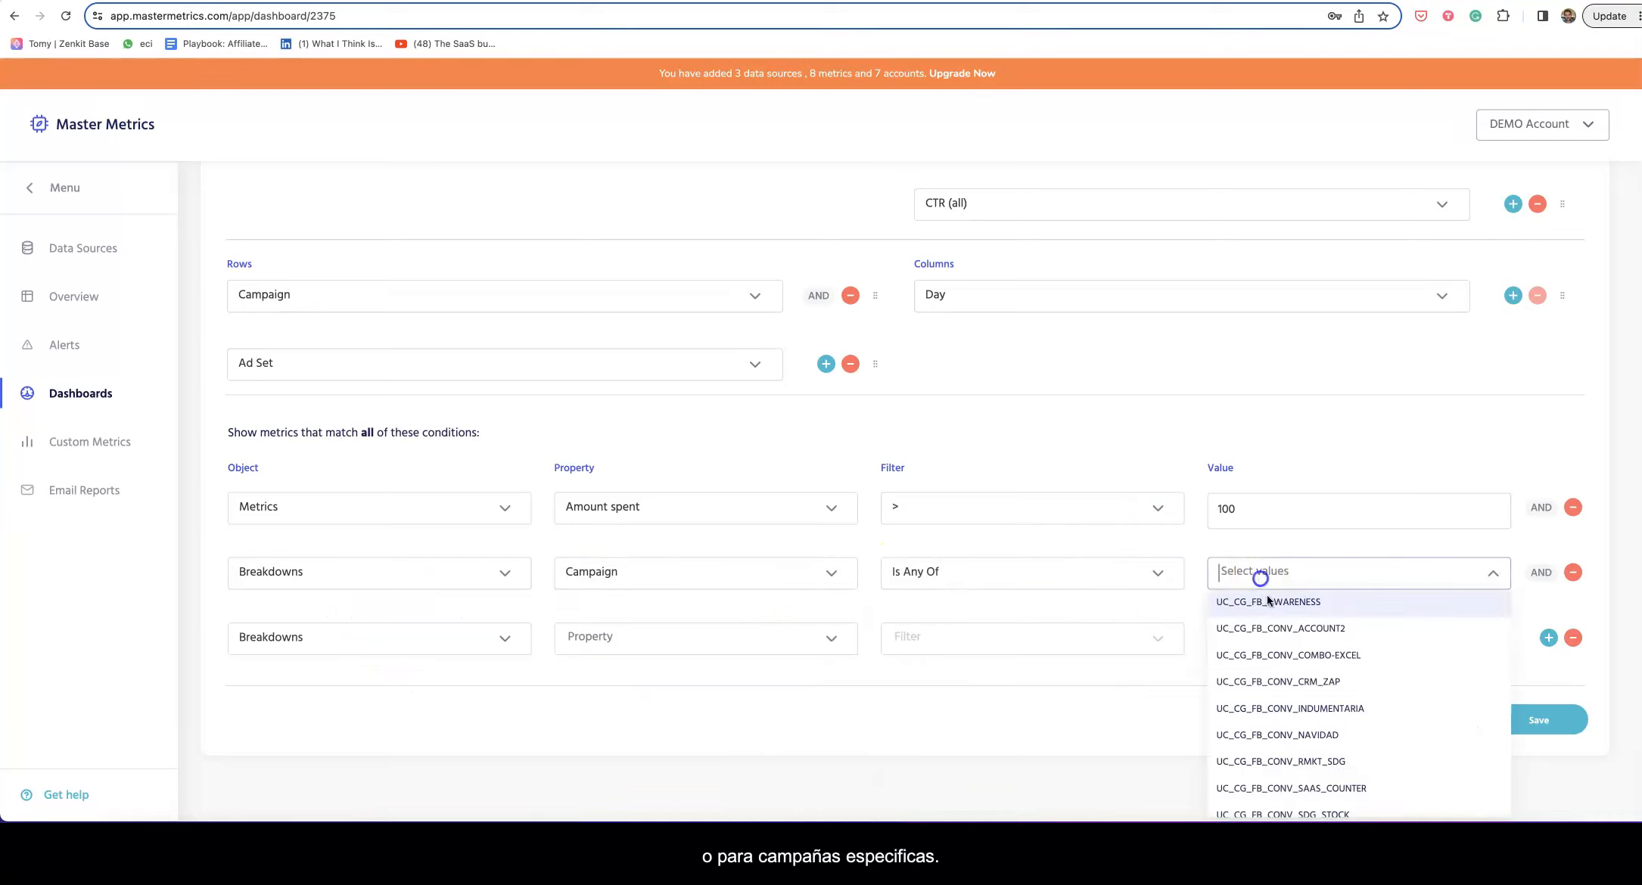
scroll(1286, 711, down, 1)
click(1148, 722)
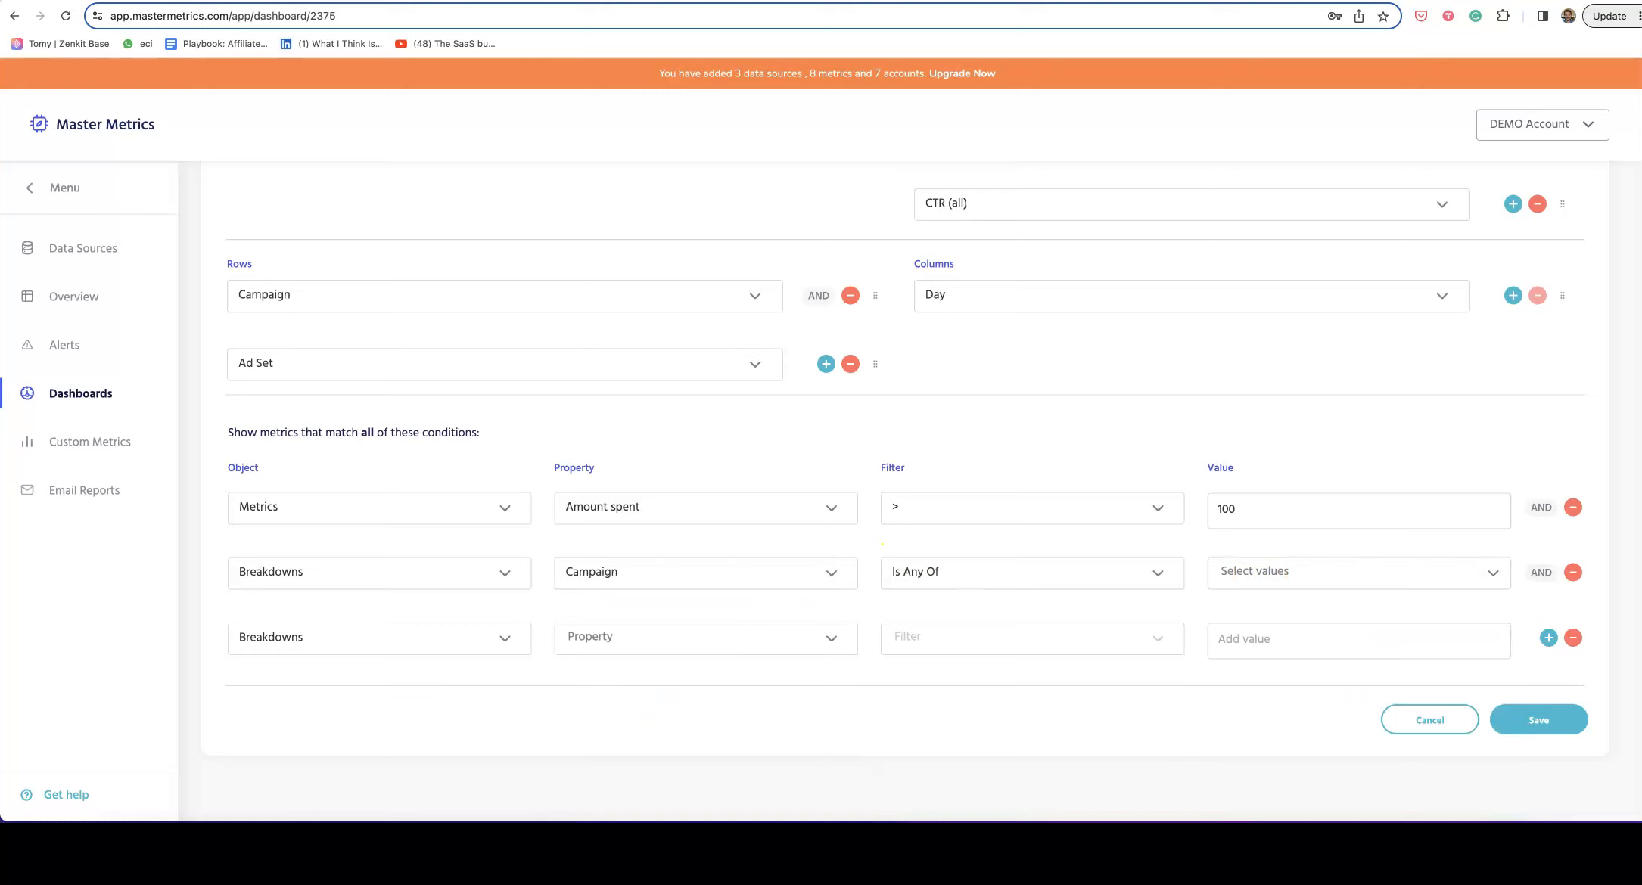
Step: Delete the extra condition row and the Amount spent rule, leaving only the Campaign condition
click(1577, 640)
click(1573, 575)
click(1574, 635)
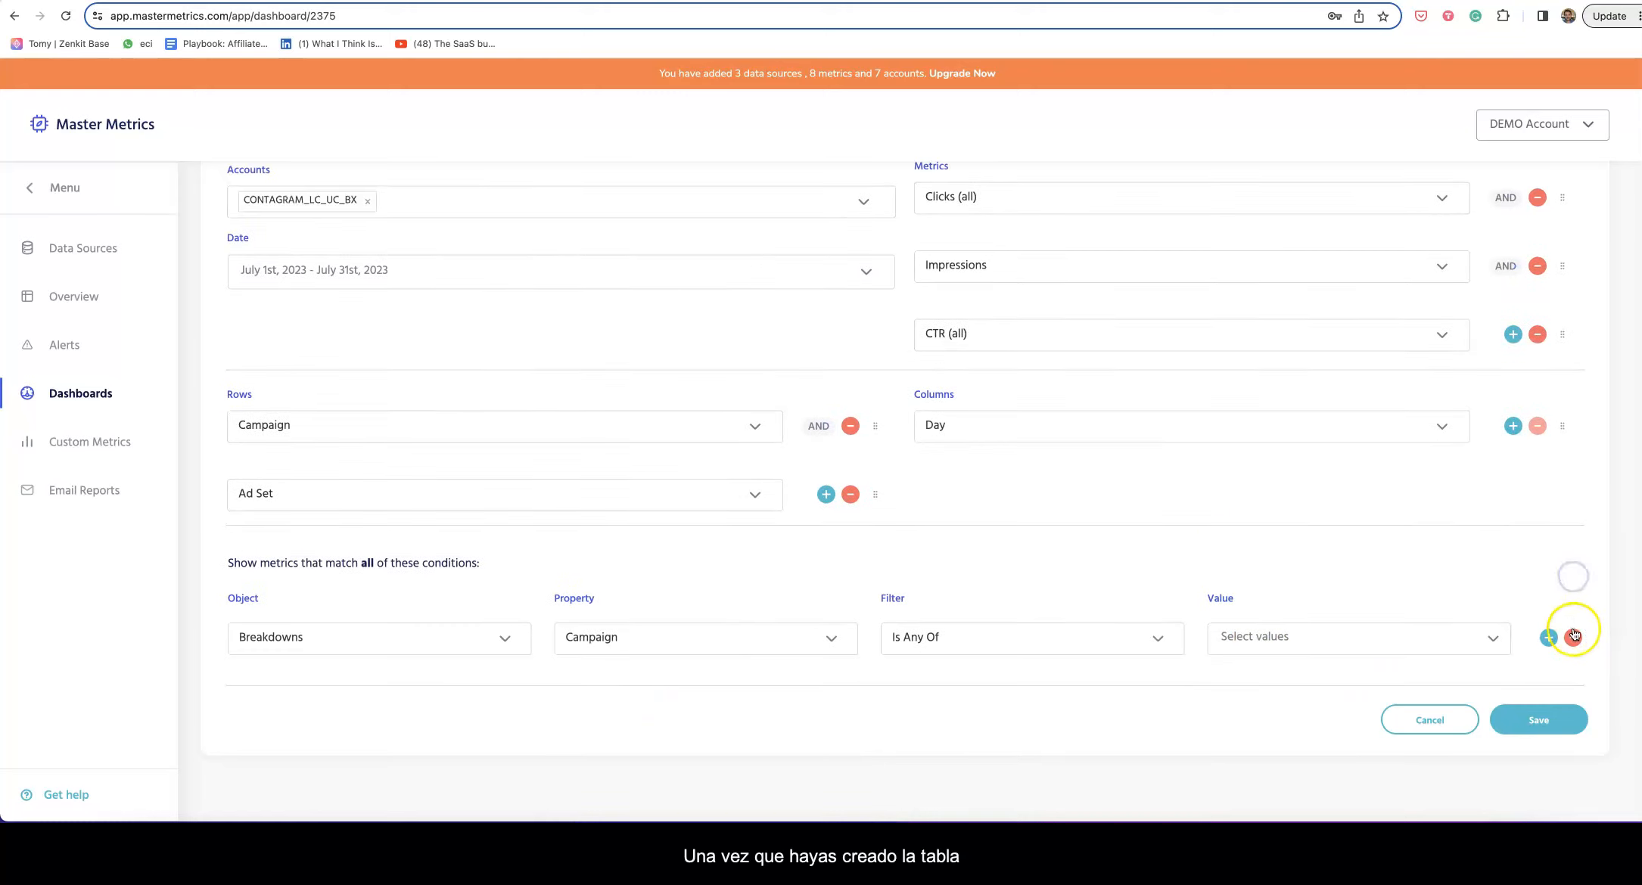
Step: Save the powertable and review the meta widget on the Sheets dashboard
click(1536, 718)
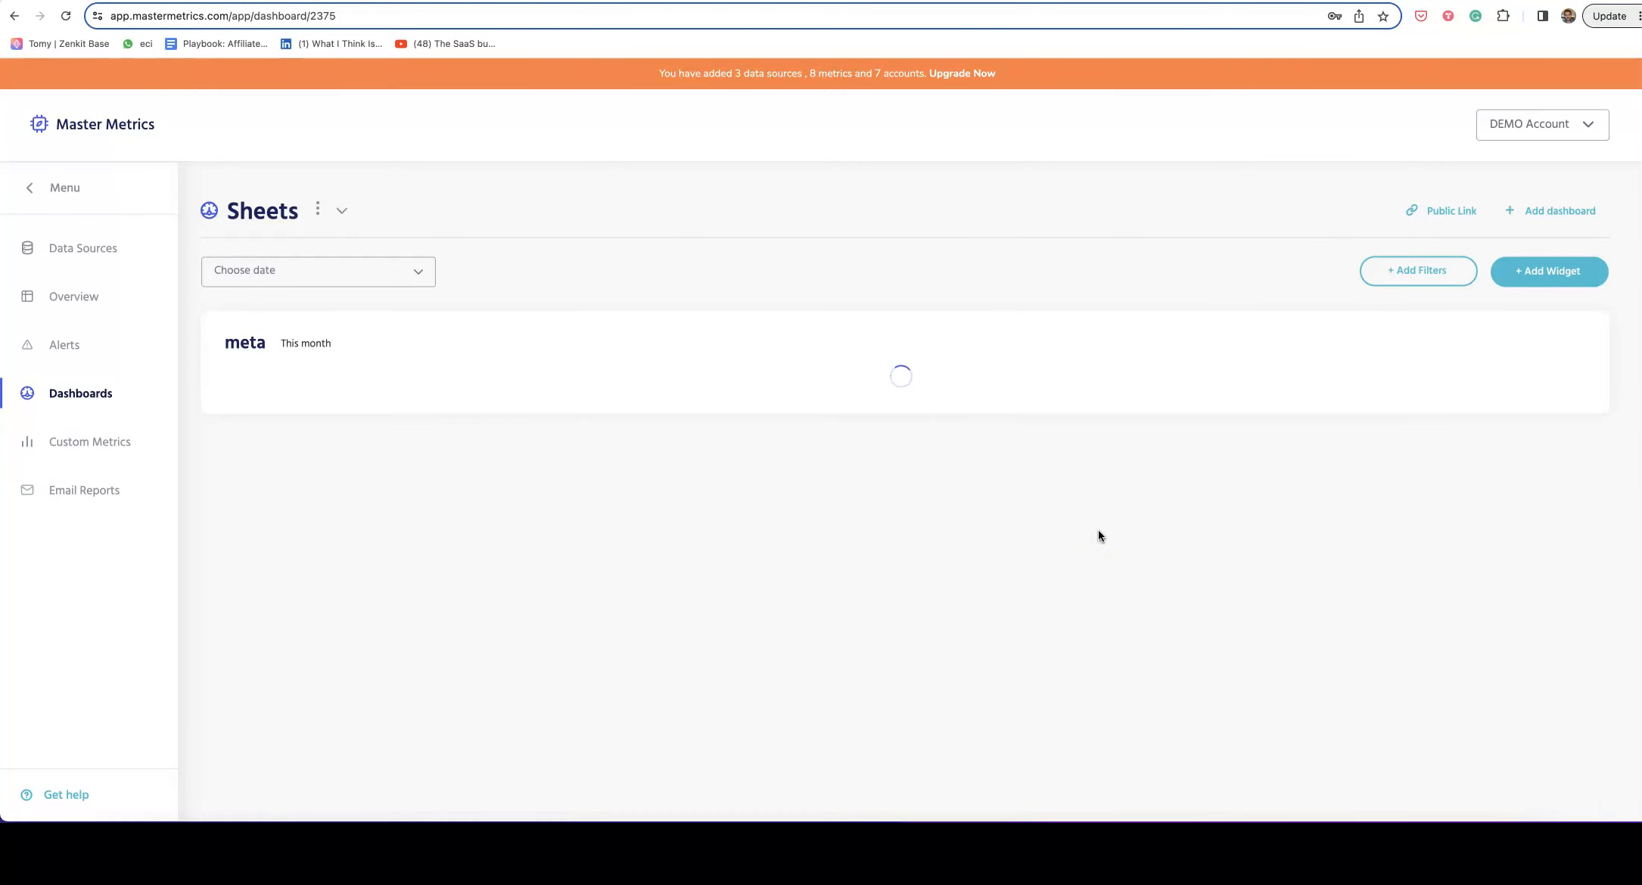
scroll(1104, 556, down, 2)
scroll(1105, 563, right, 1)
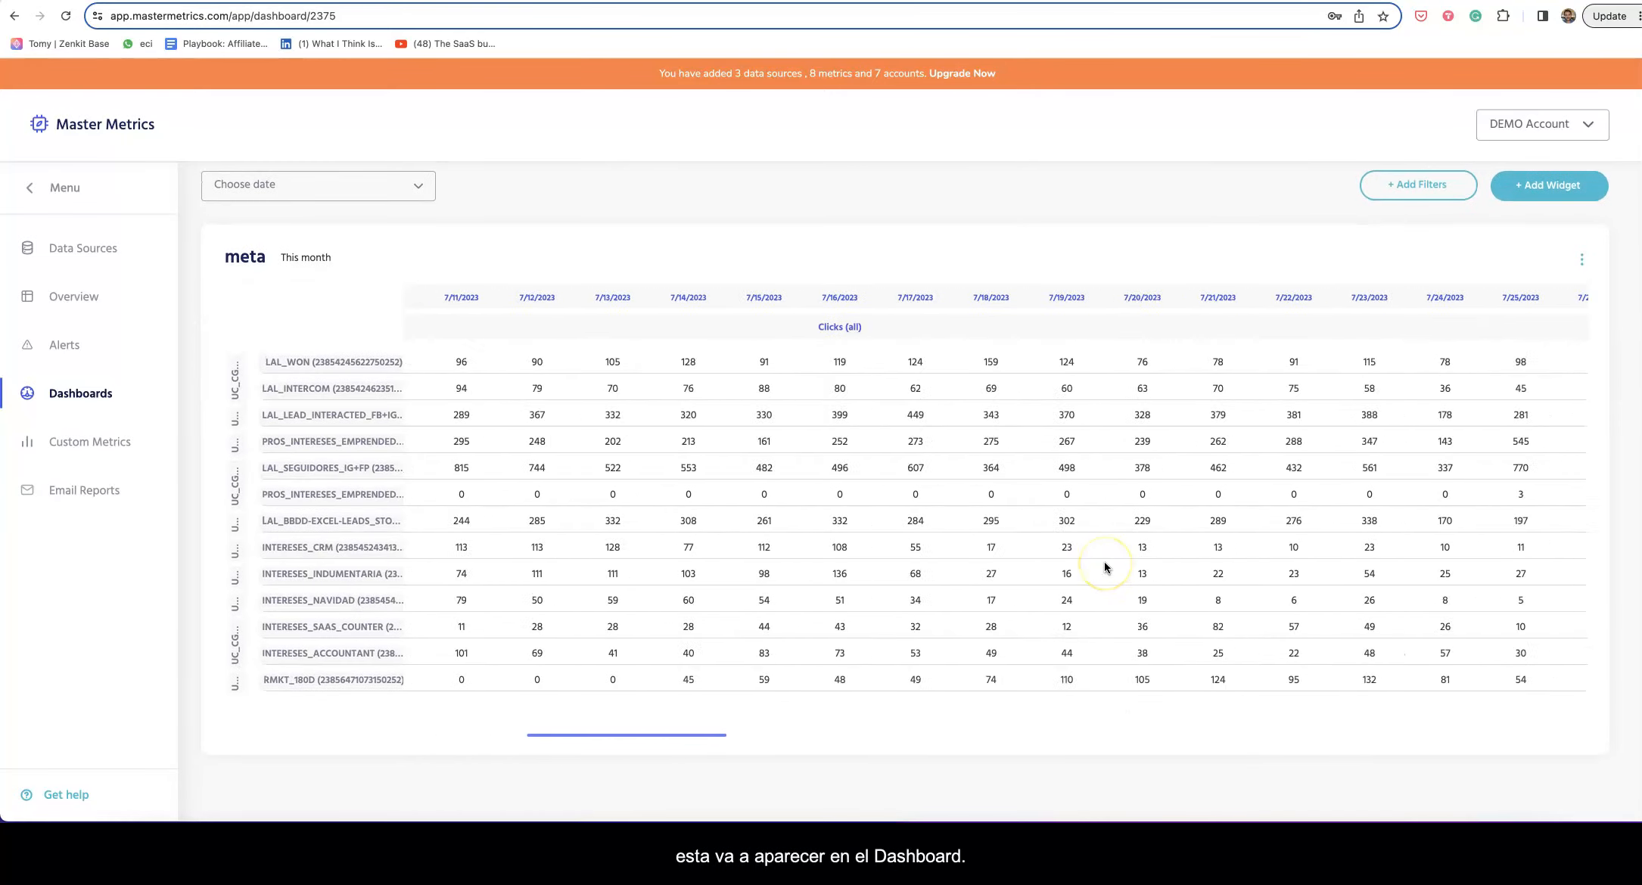
scroll(1135, 552, left, 1)
scroll(1135, 553, up, 2)
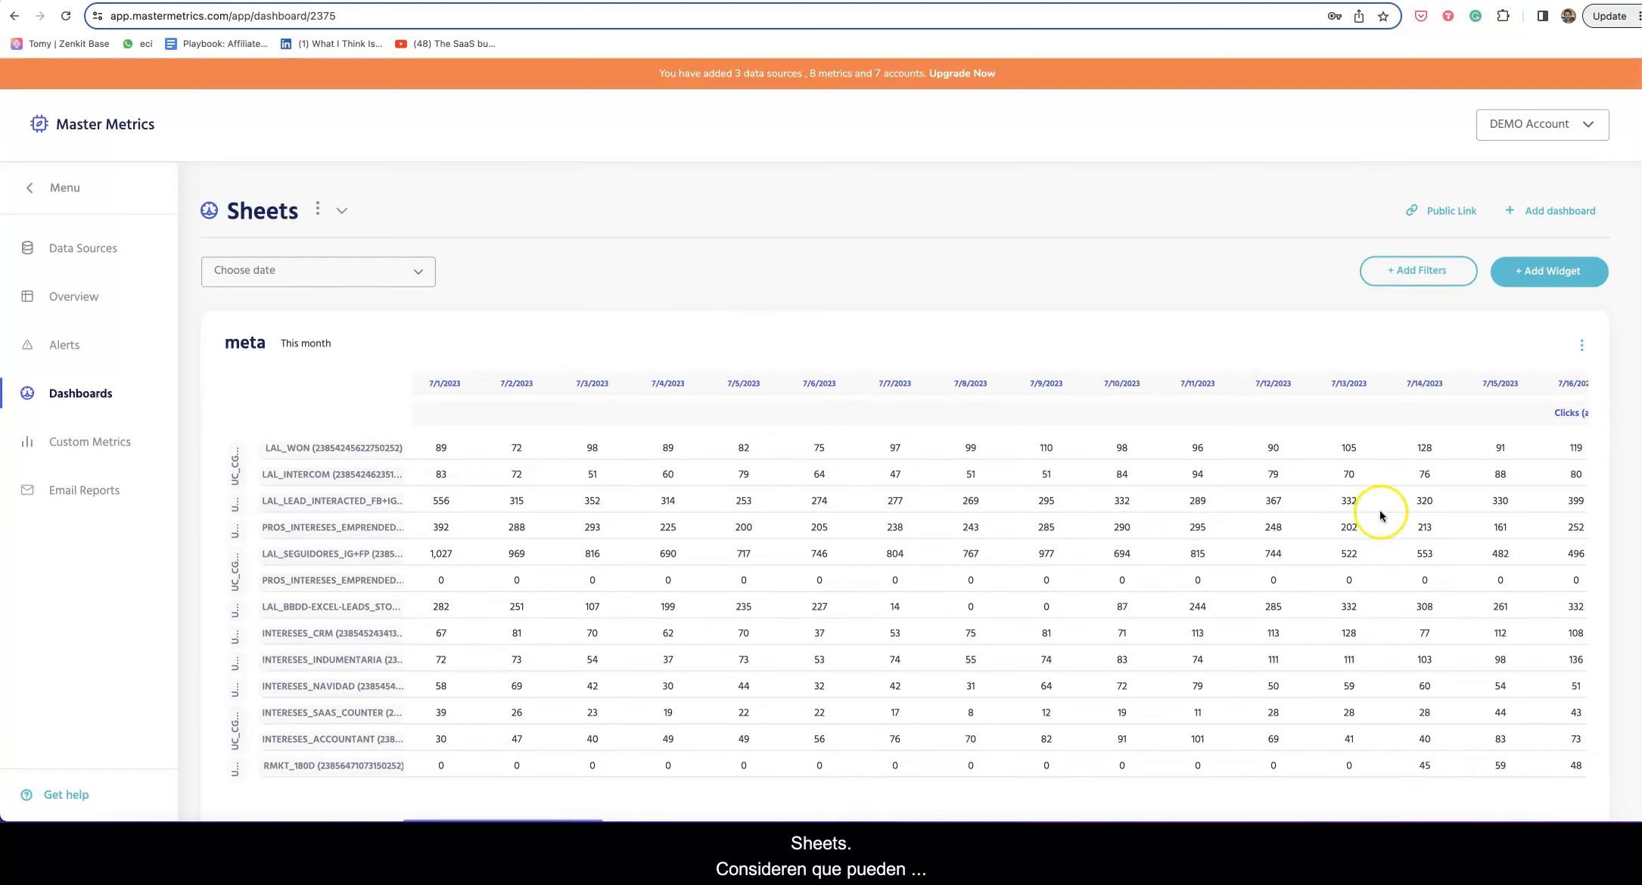
Step: Dismiss the Add Widget list unused and switch to the blank Google Sheets spreadsheet
click(1560, 271)
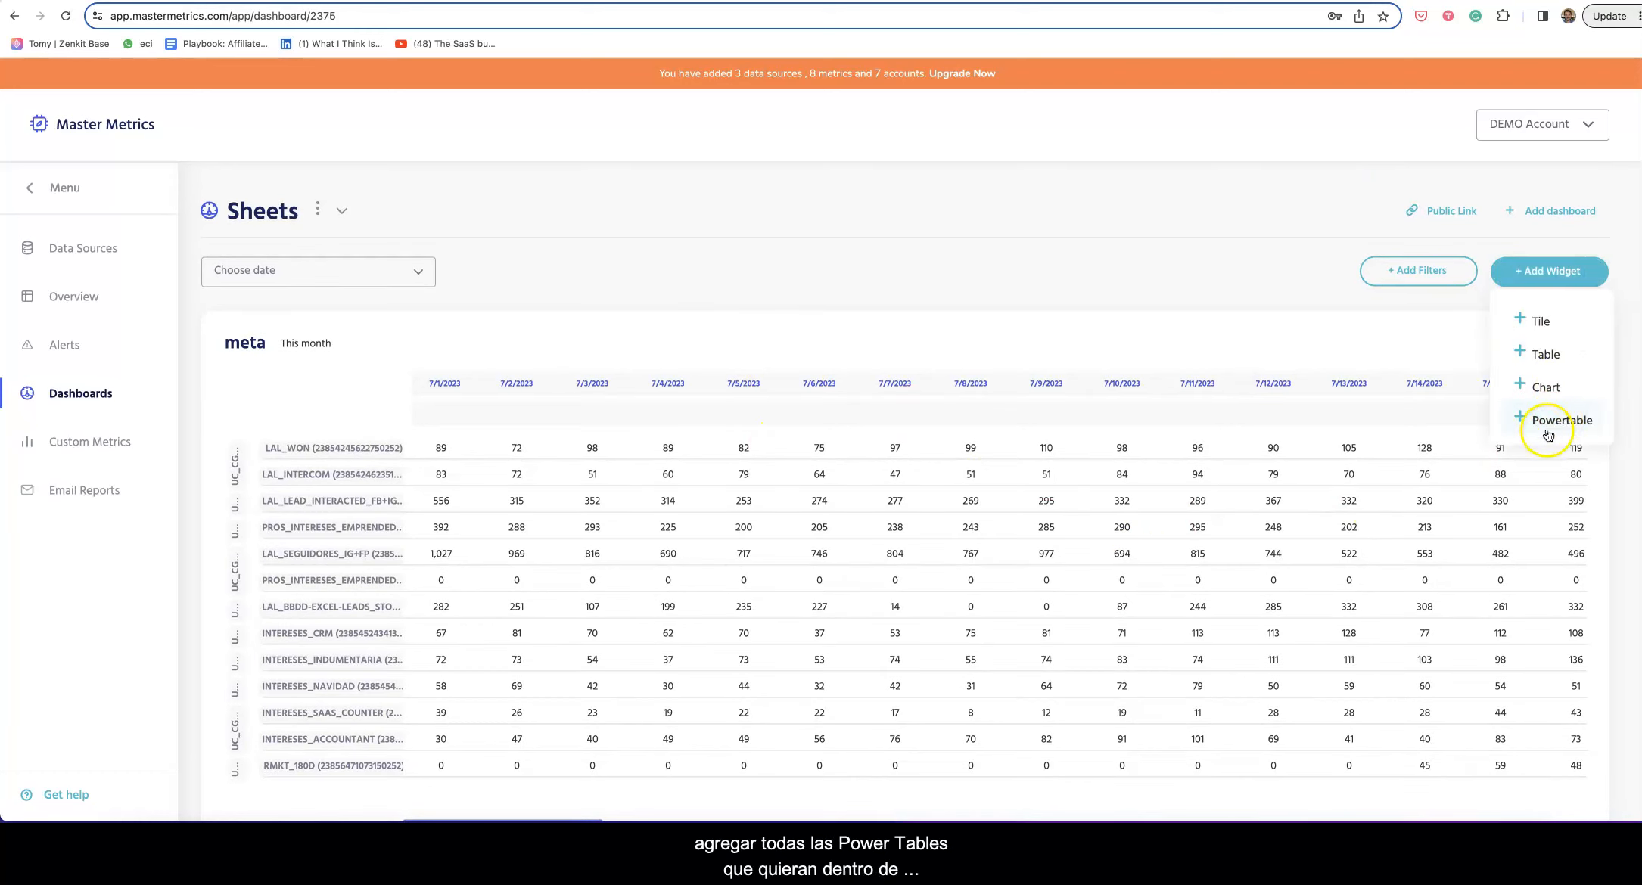
click(1211, 306)
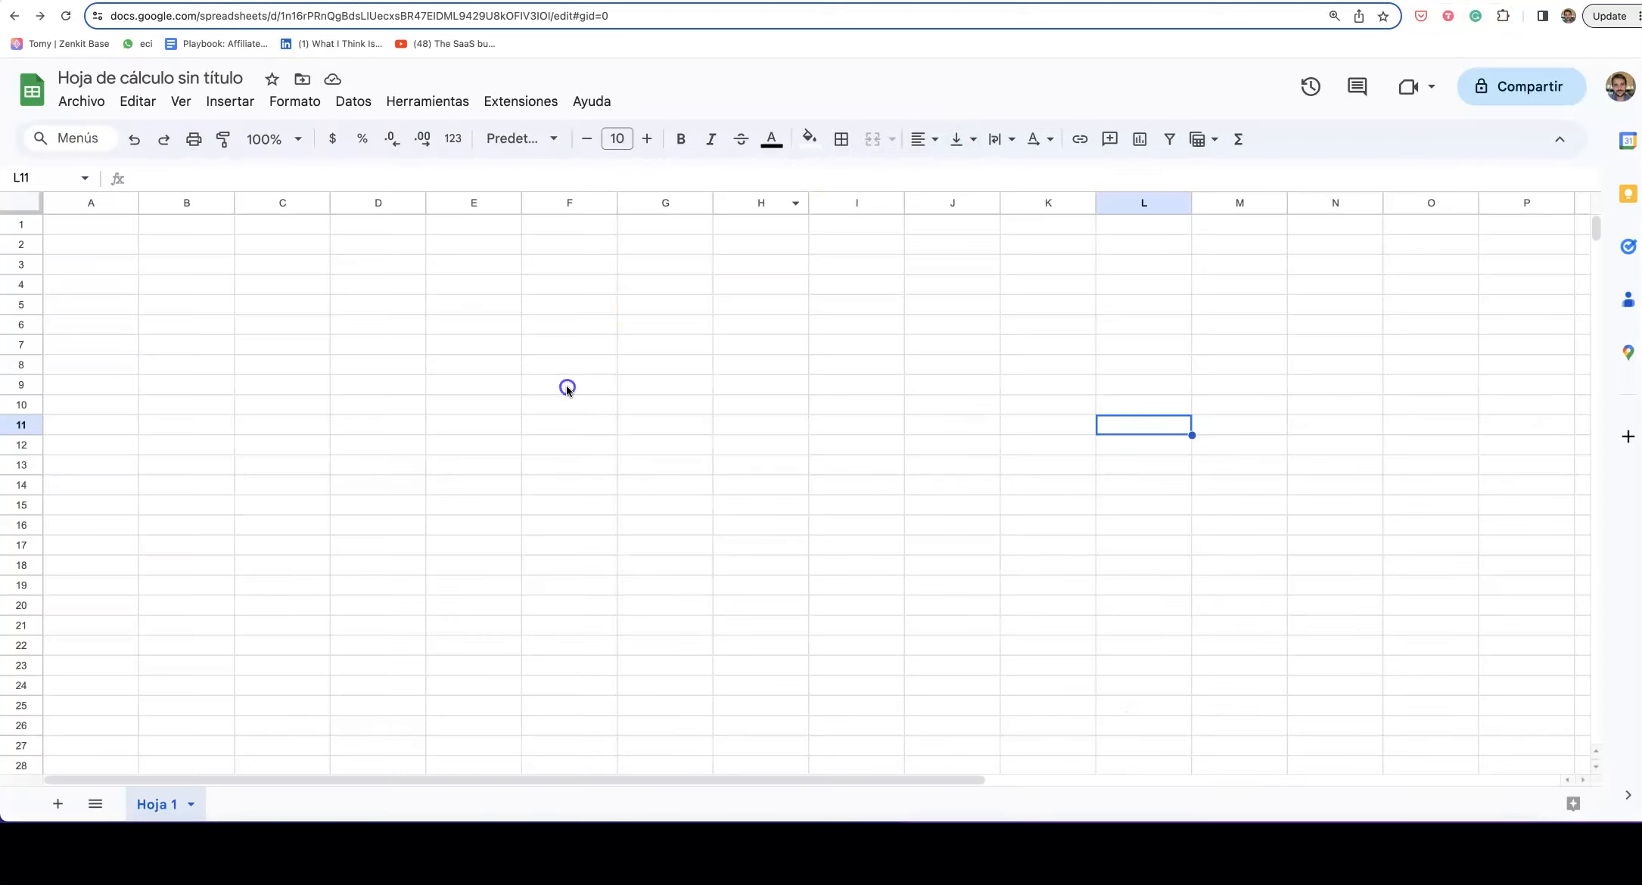
click(568, 385)
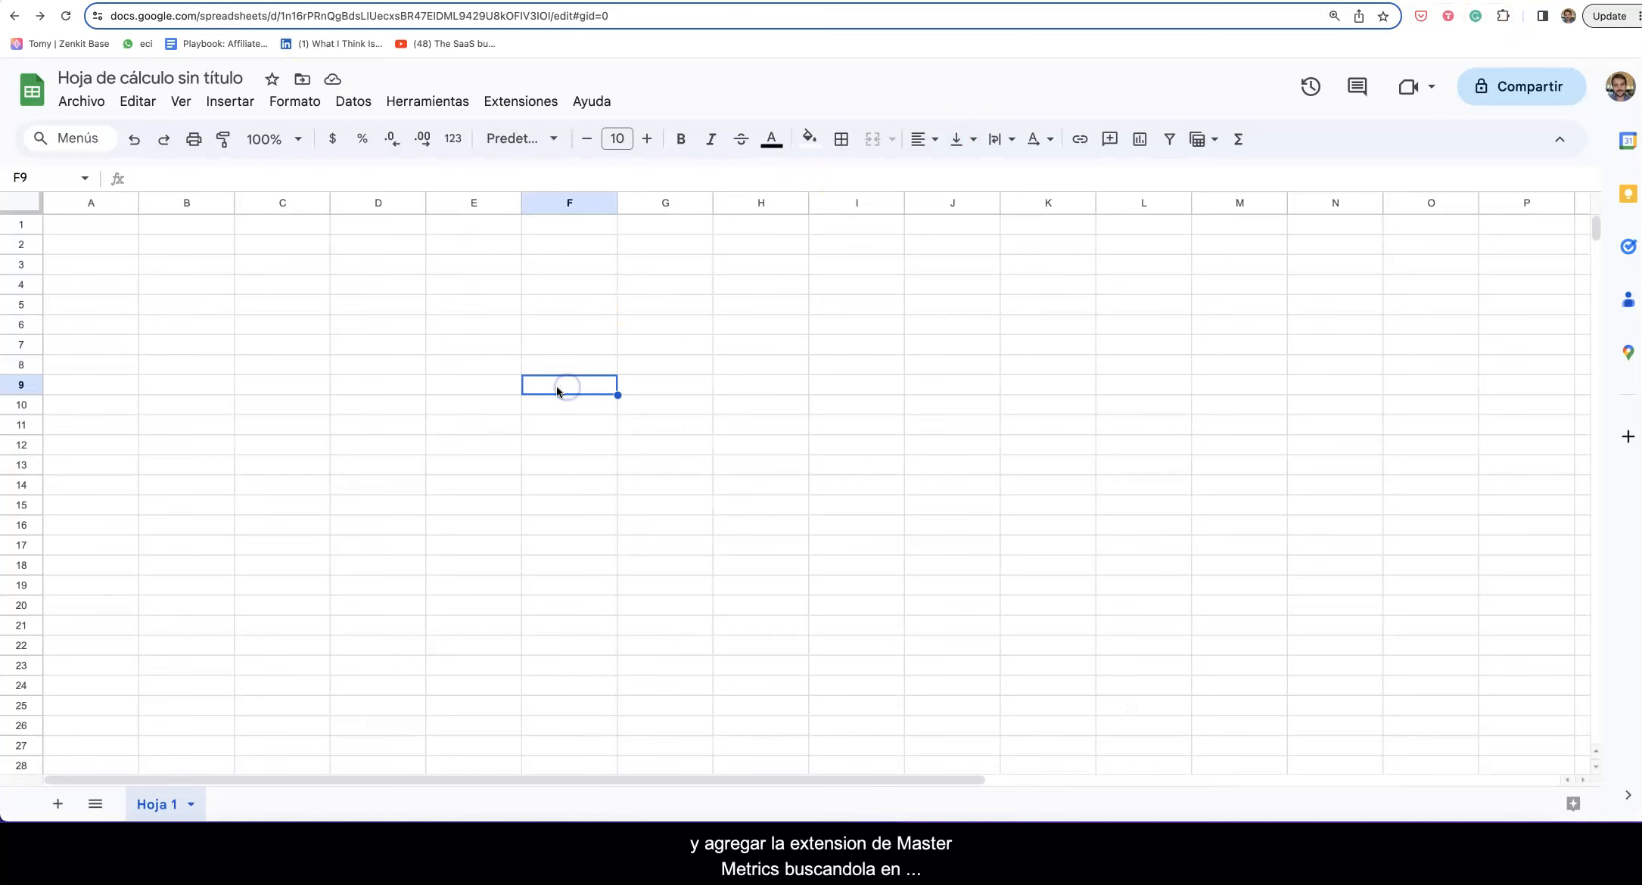
Step: Find the Master Metrics add-on under Extensiones > Complementos by searching 'master met'
click(533, 106)
mouse_move(542, 135)
click(850, 136)
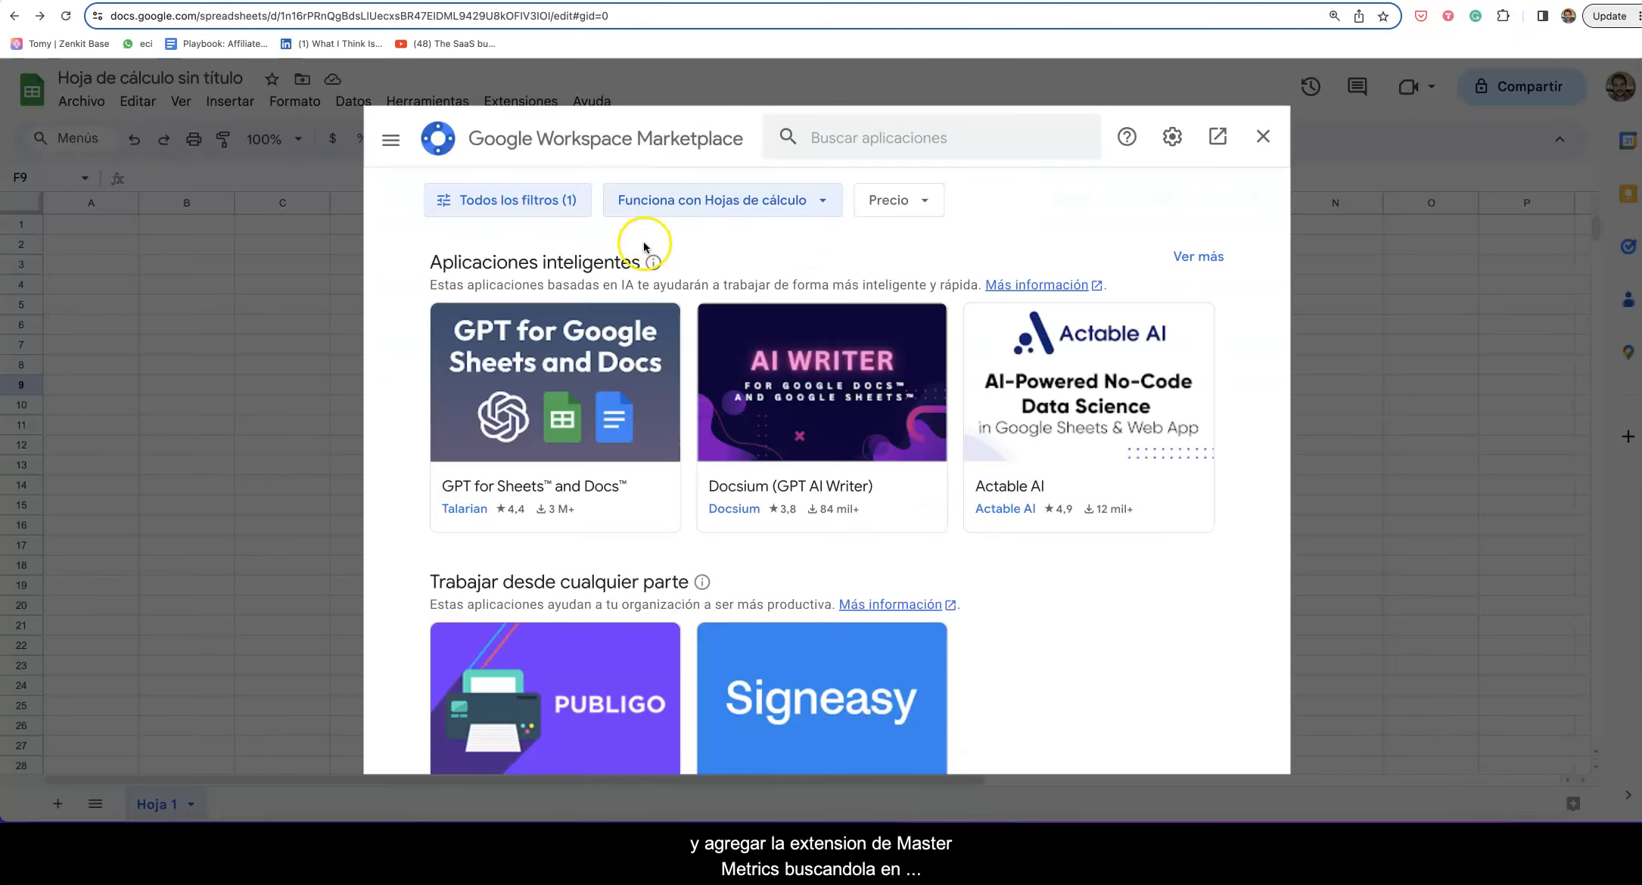
click(843, 144)
text(master met)
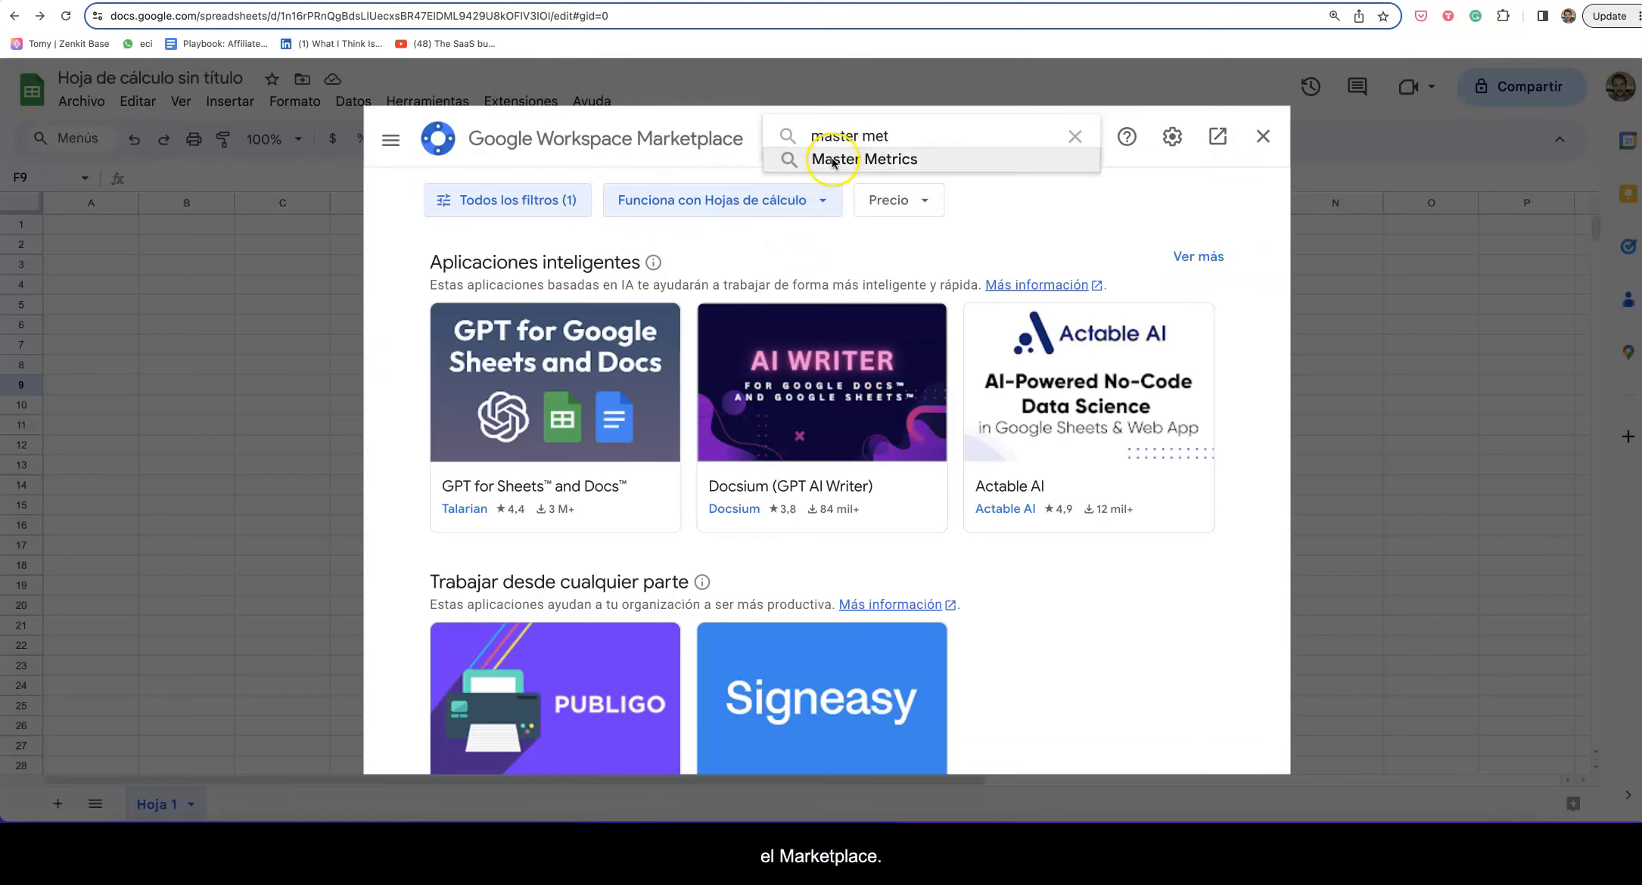
click(833, 159)
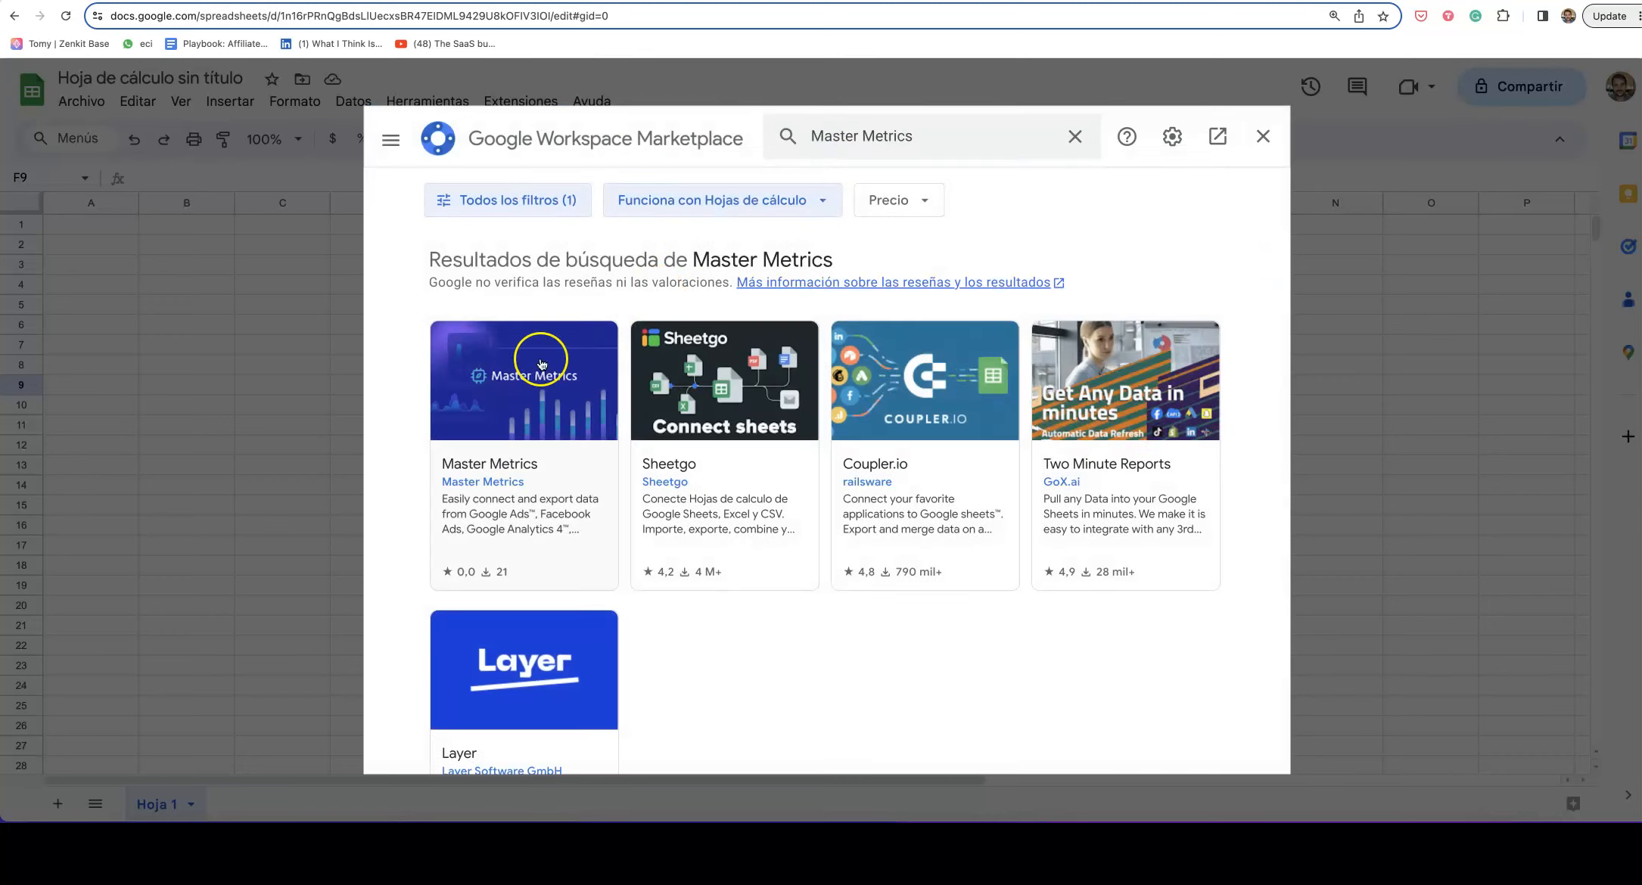
click(505, 384)
Step: Install Master Metrics, authorise it with the Google account, and close the marketplace
click(1055, 265)
click(976, 550)
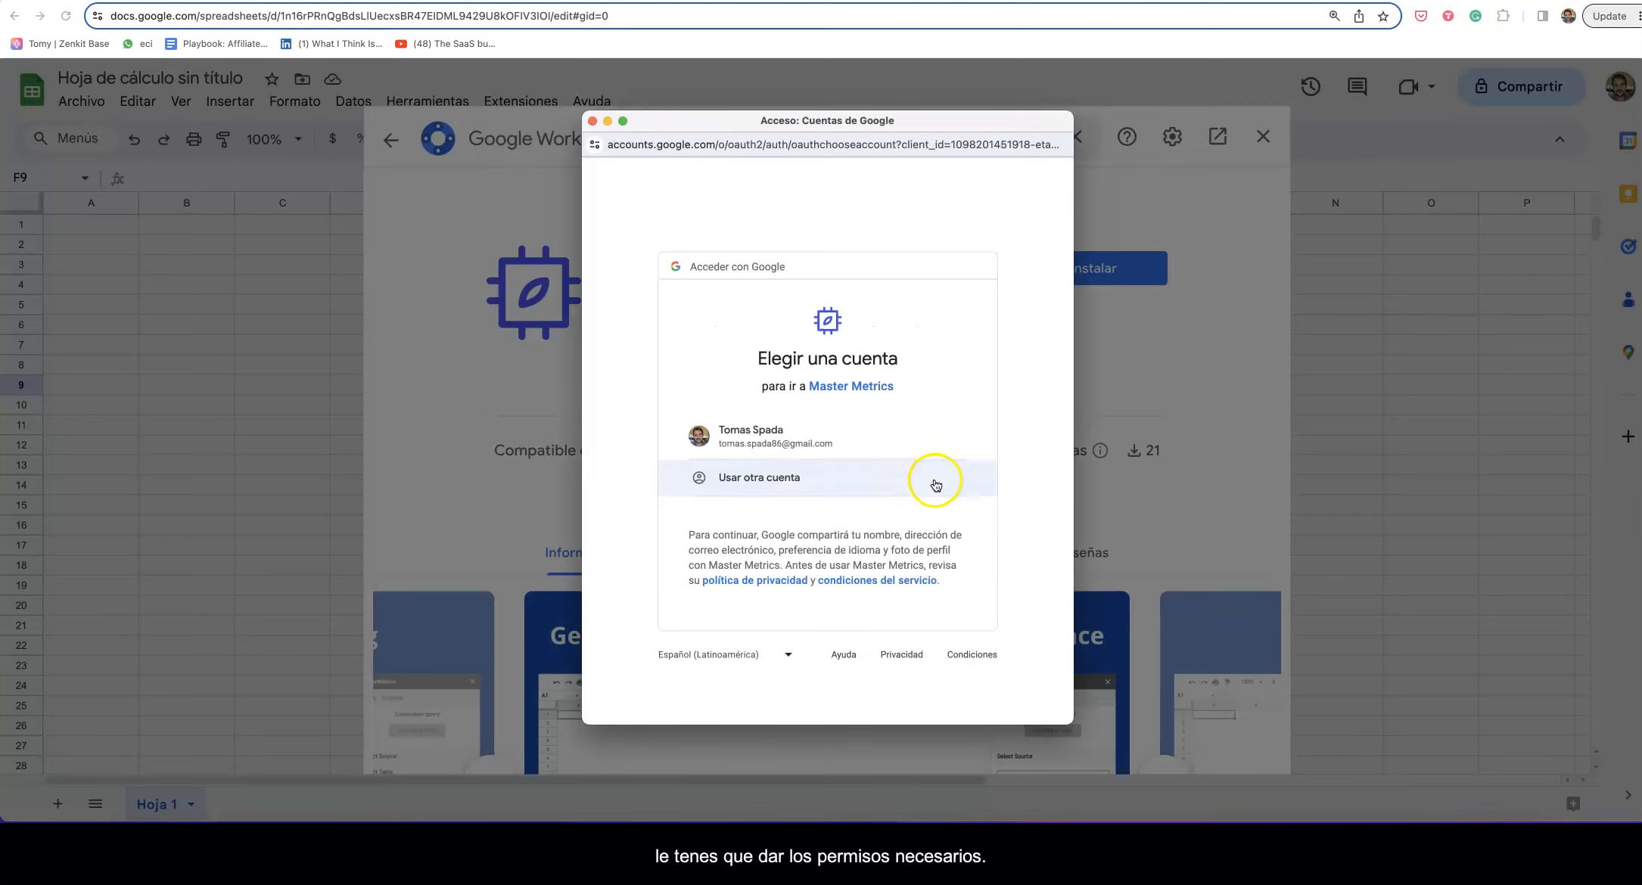
click(874, 453)
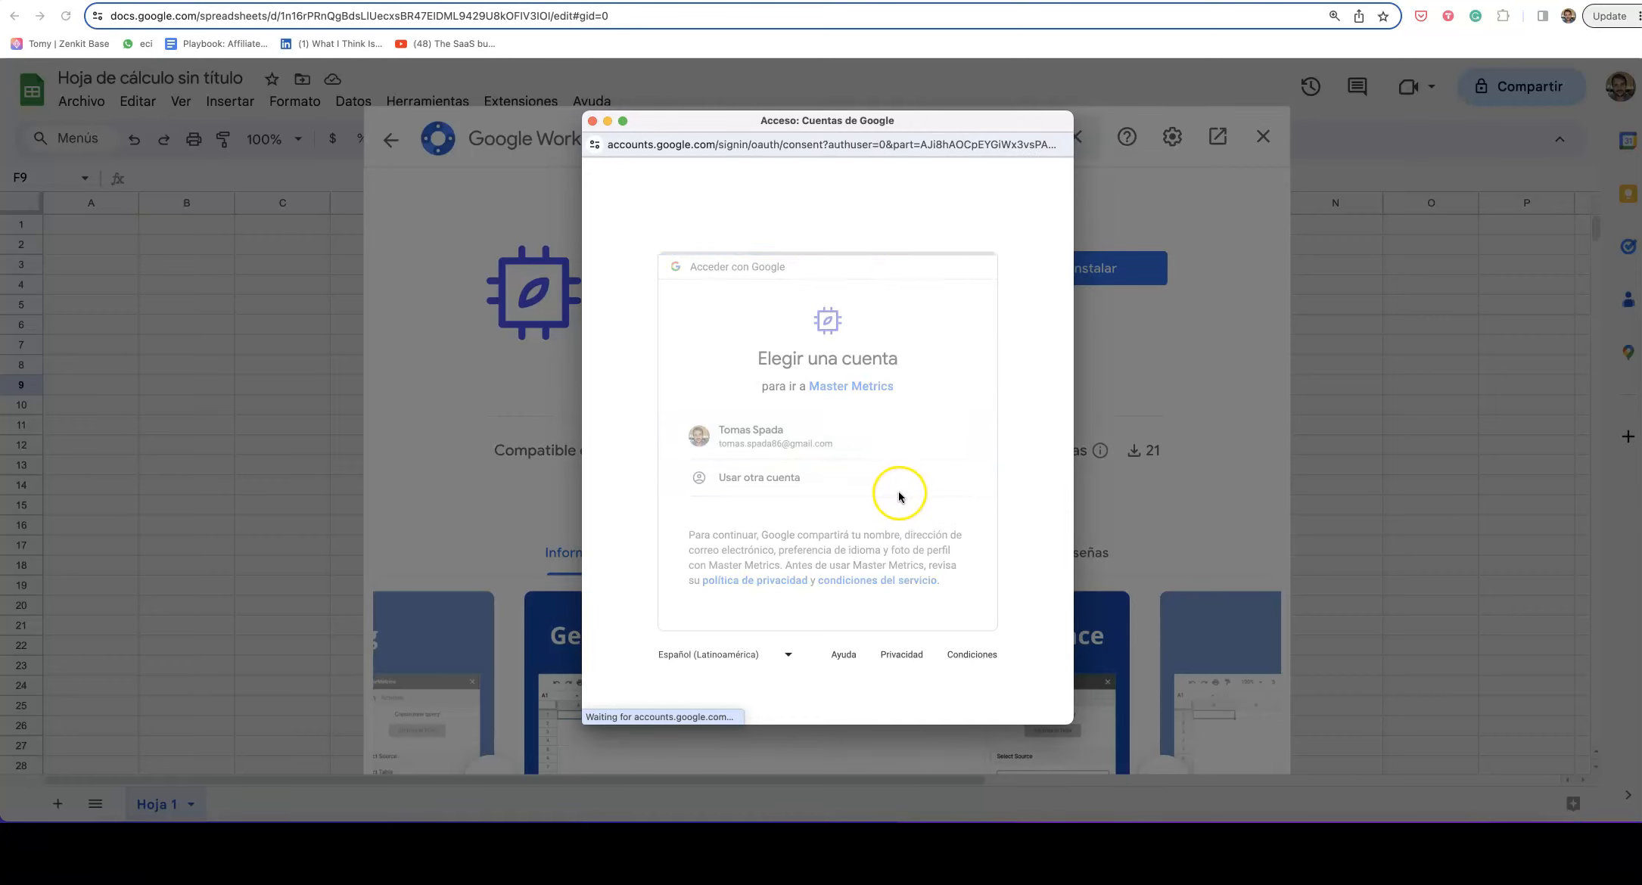
scroll(923, 560, down, 5)
click(935, 609)
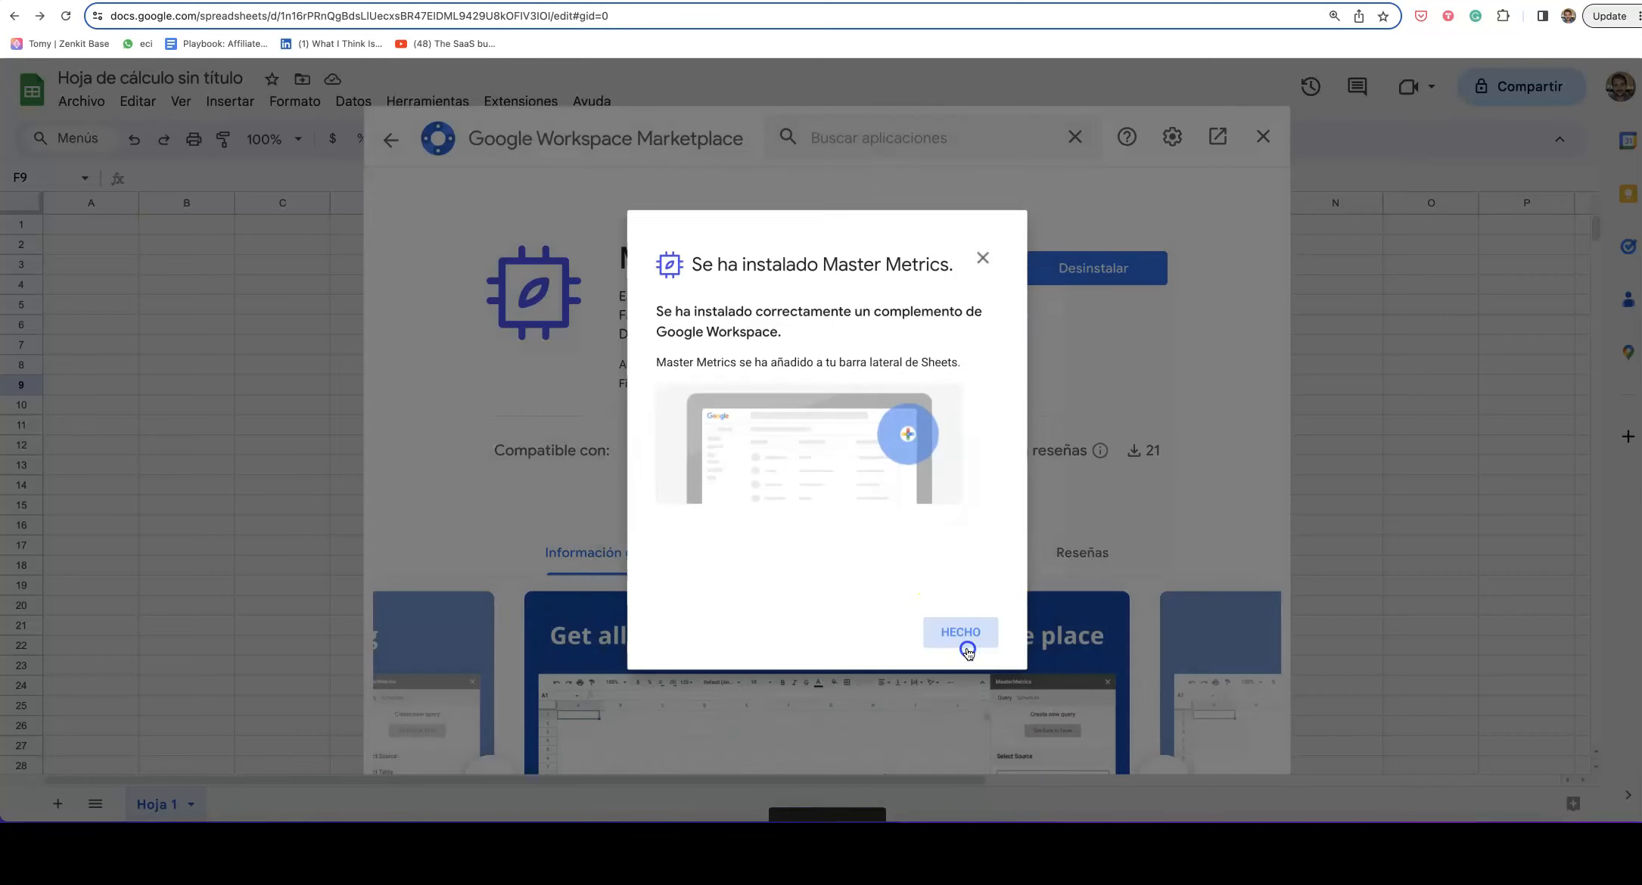
click(961, 640)
click(1255, 143)
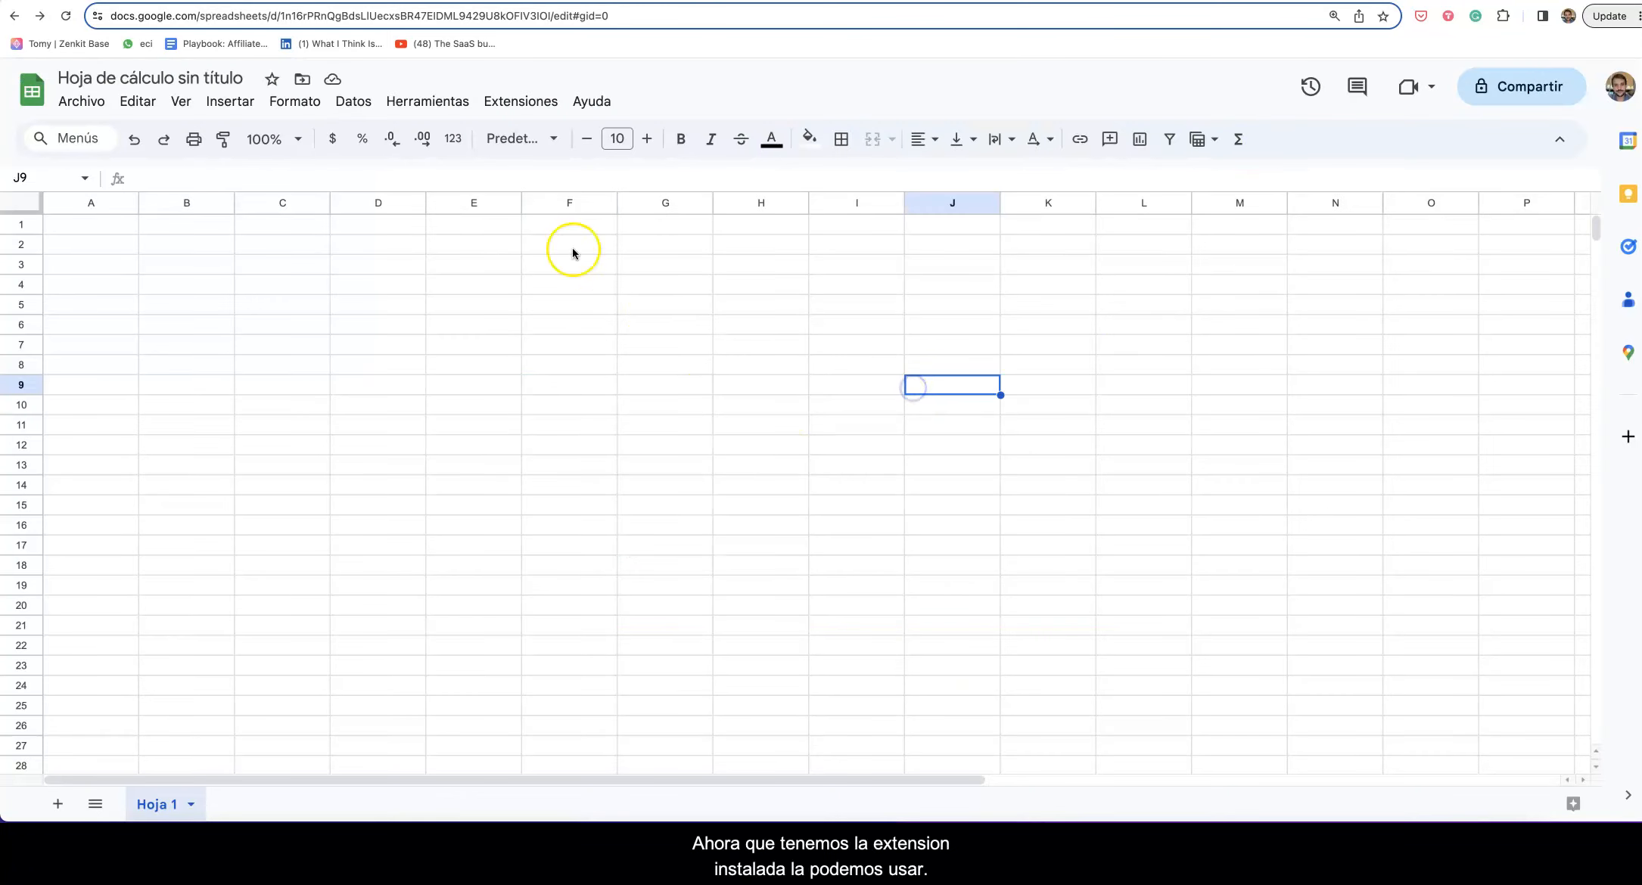
click(537, 103)
Step: Relaunch the Master Metrics sidebar, log out, and sign in with another account's email and password
mouse_move(549, 286)
click(945, 290)
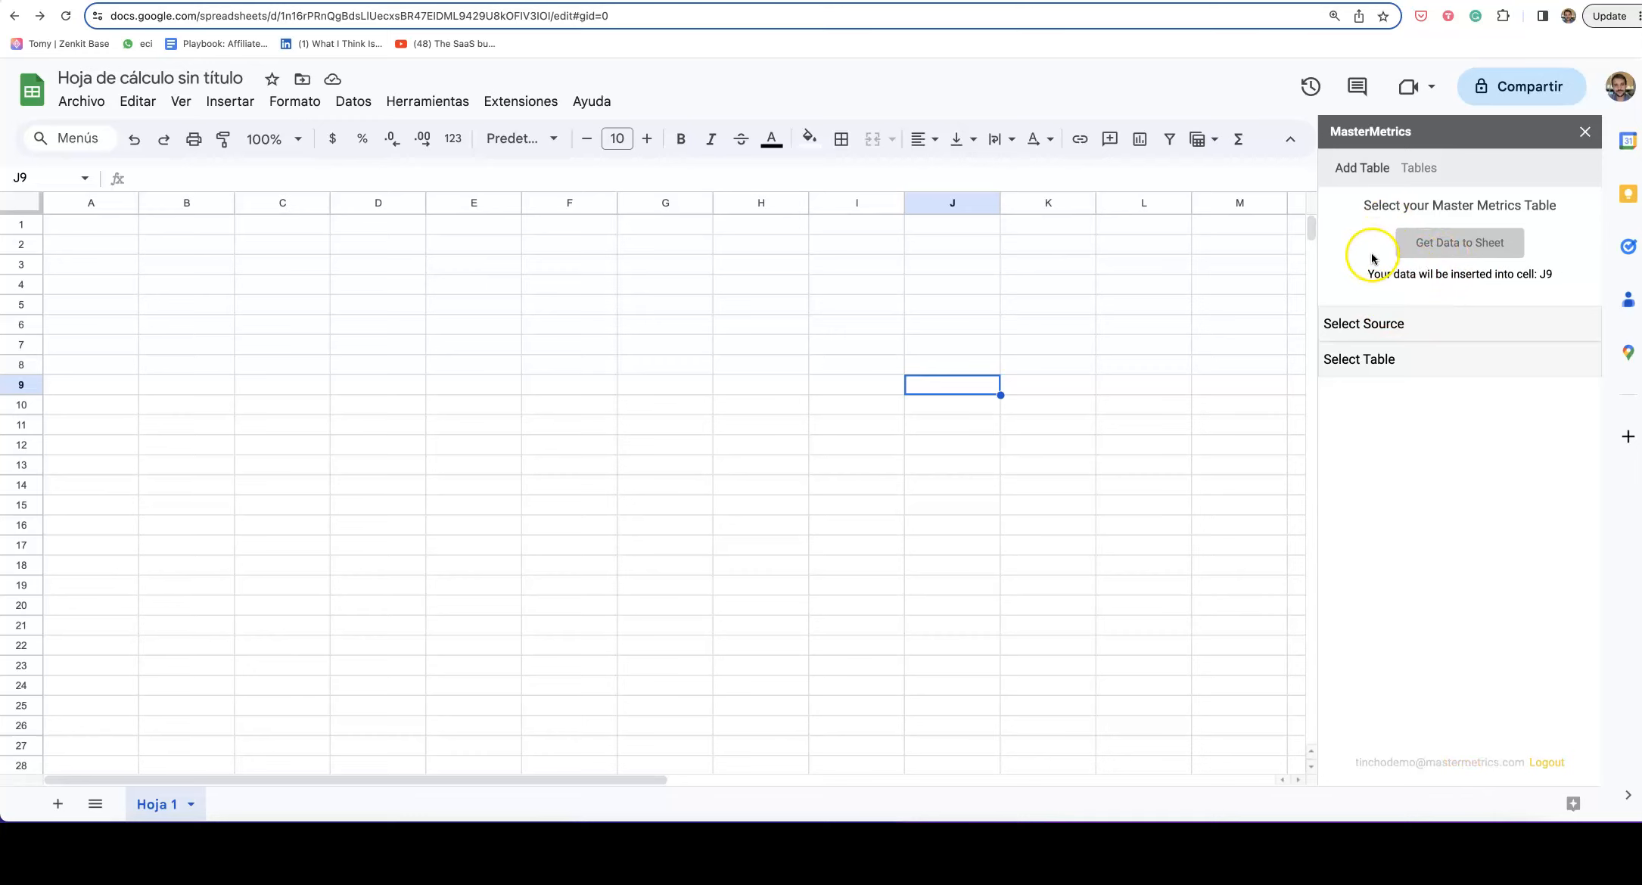
click(1562, 769)
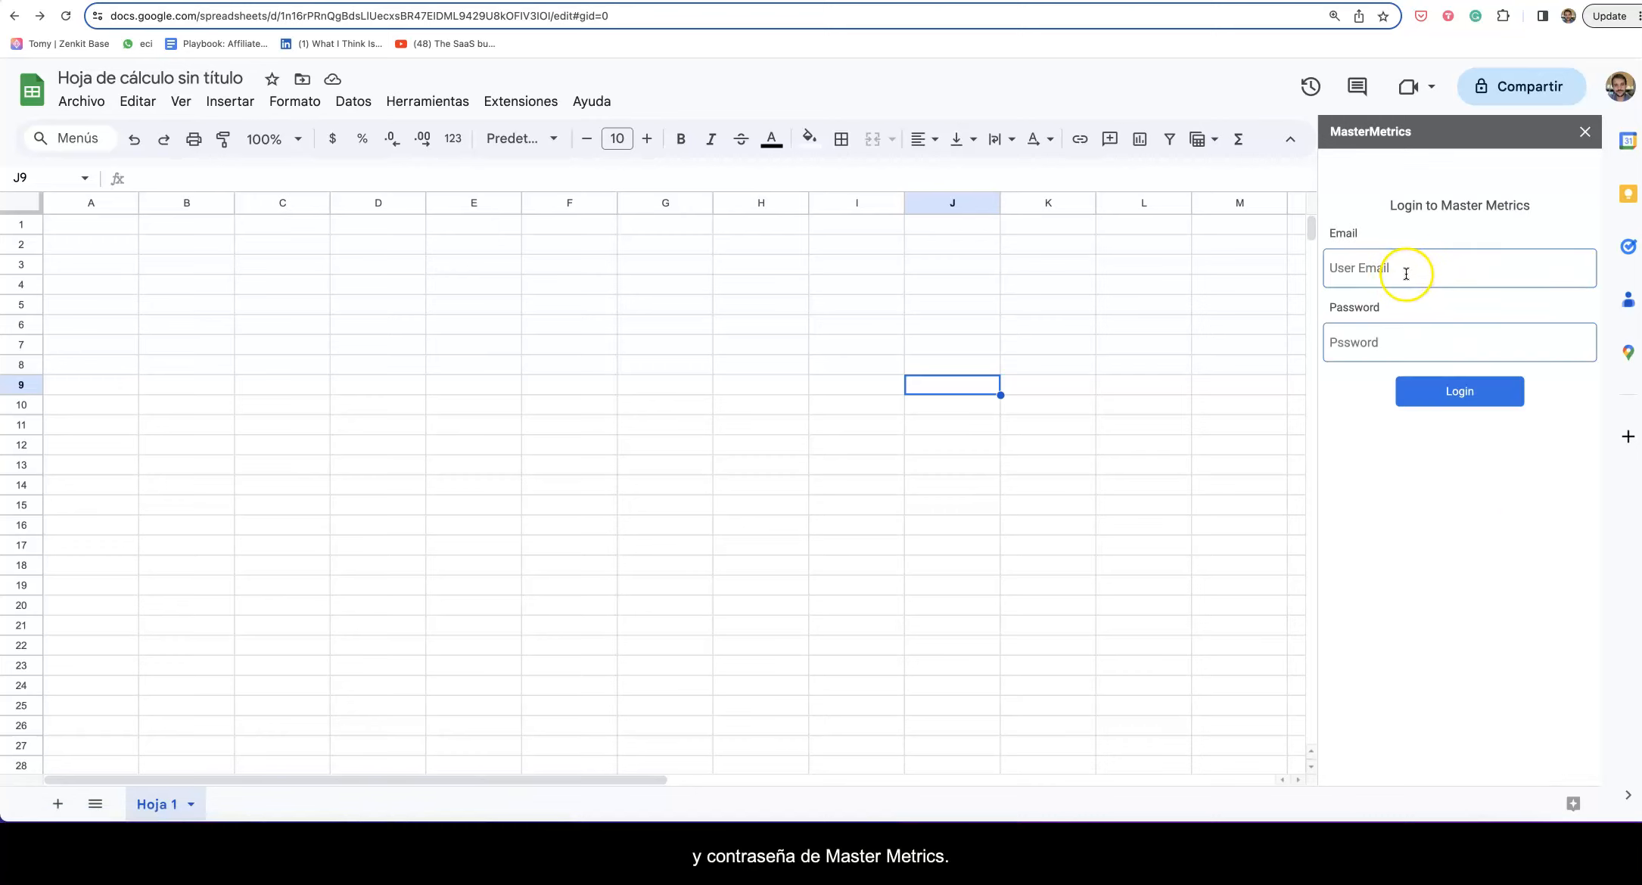
click(1364, 267)
text(test)
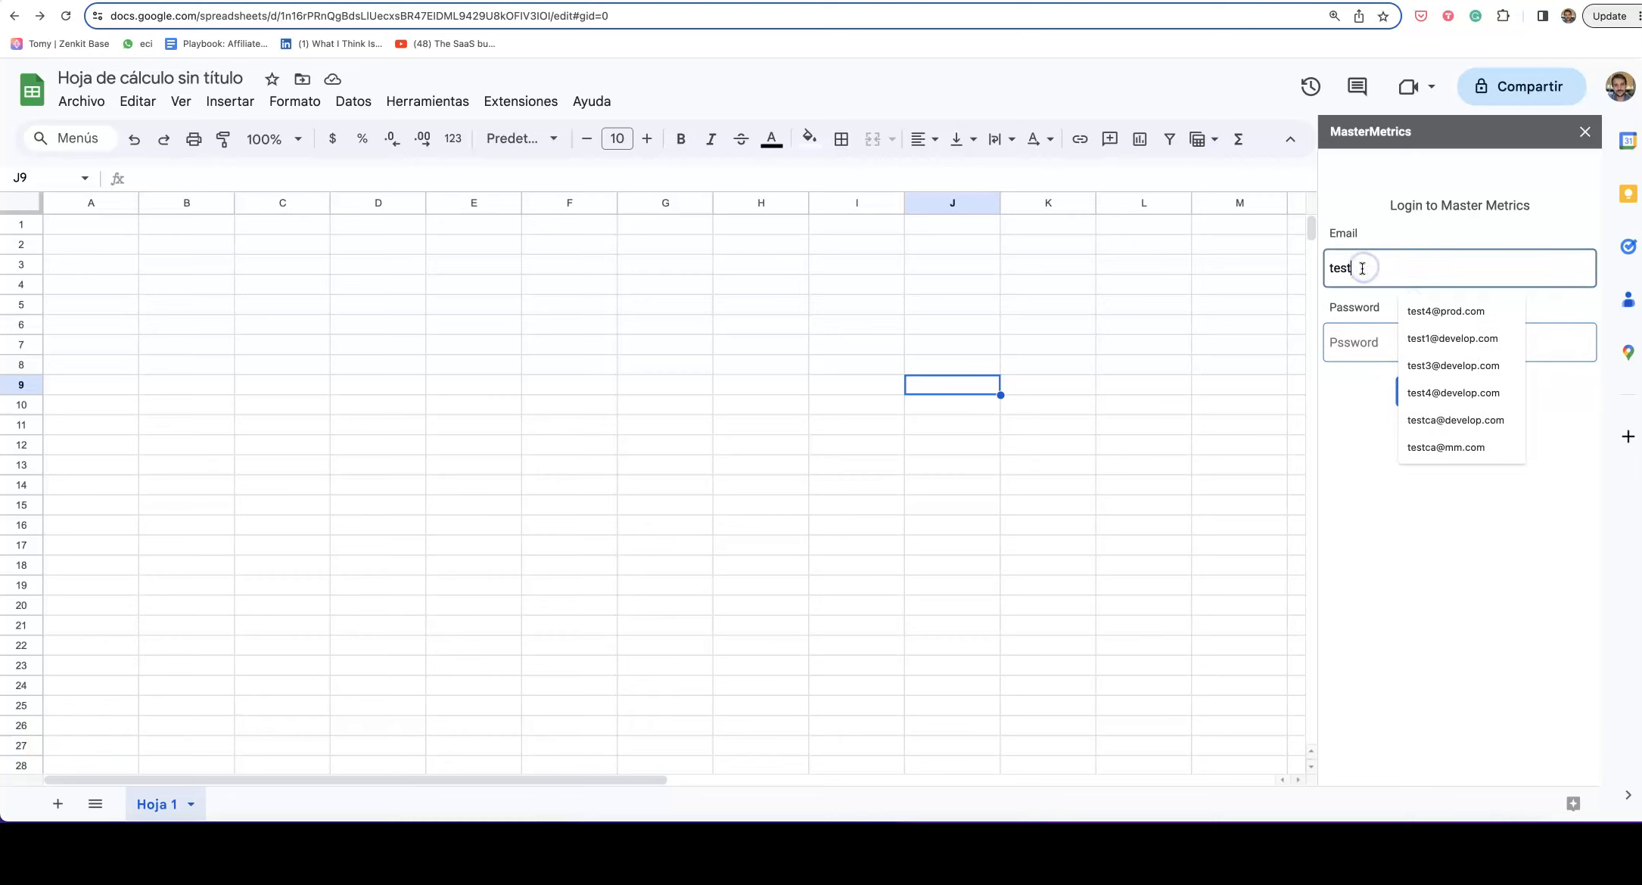
click(1426, 316)
click(1356, 341)
click(1485, 405)
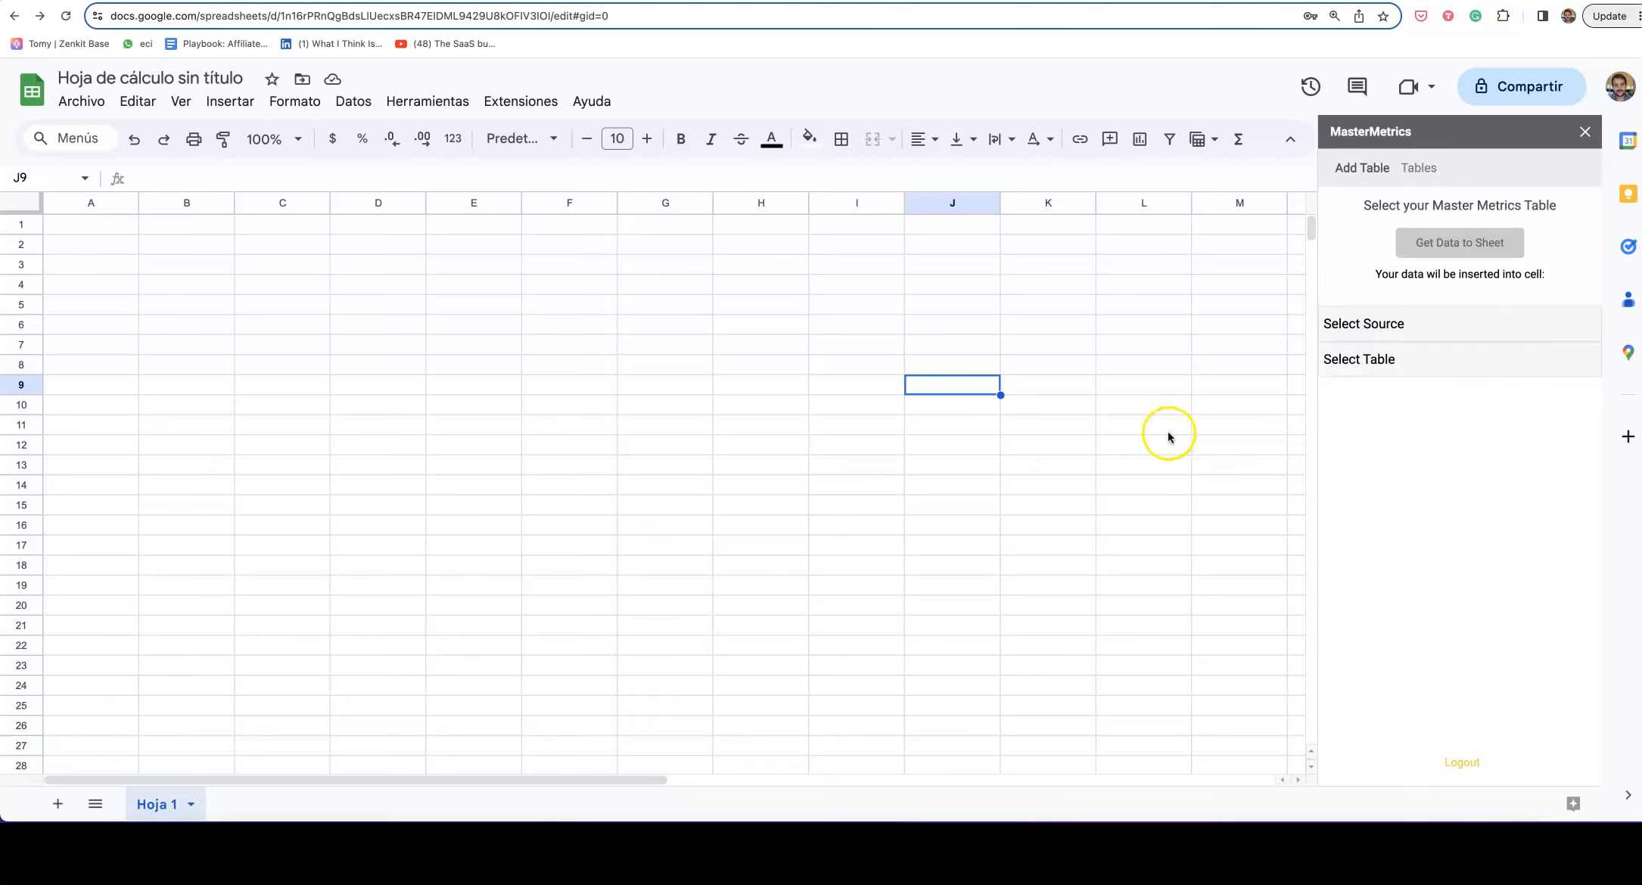
Step: Choose Facebook Ads as the data source and meta as the table
click(1365, 335)
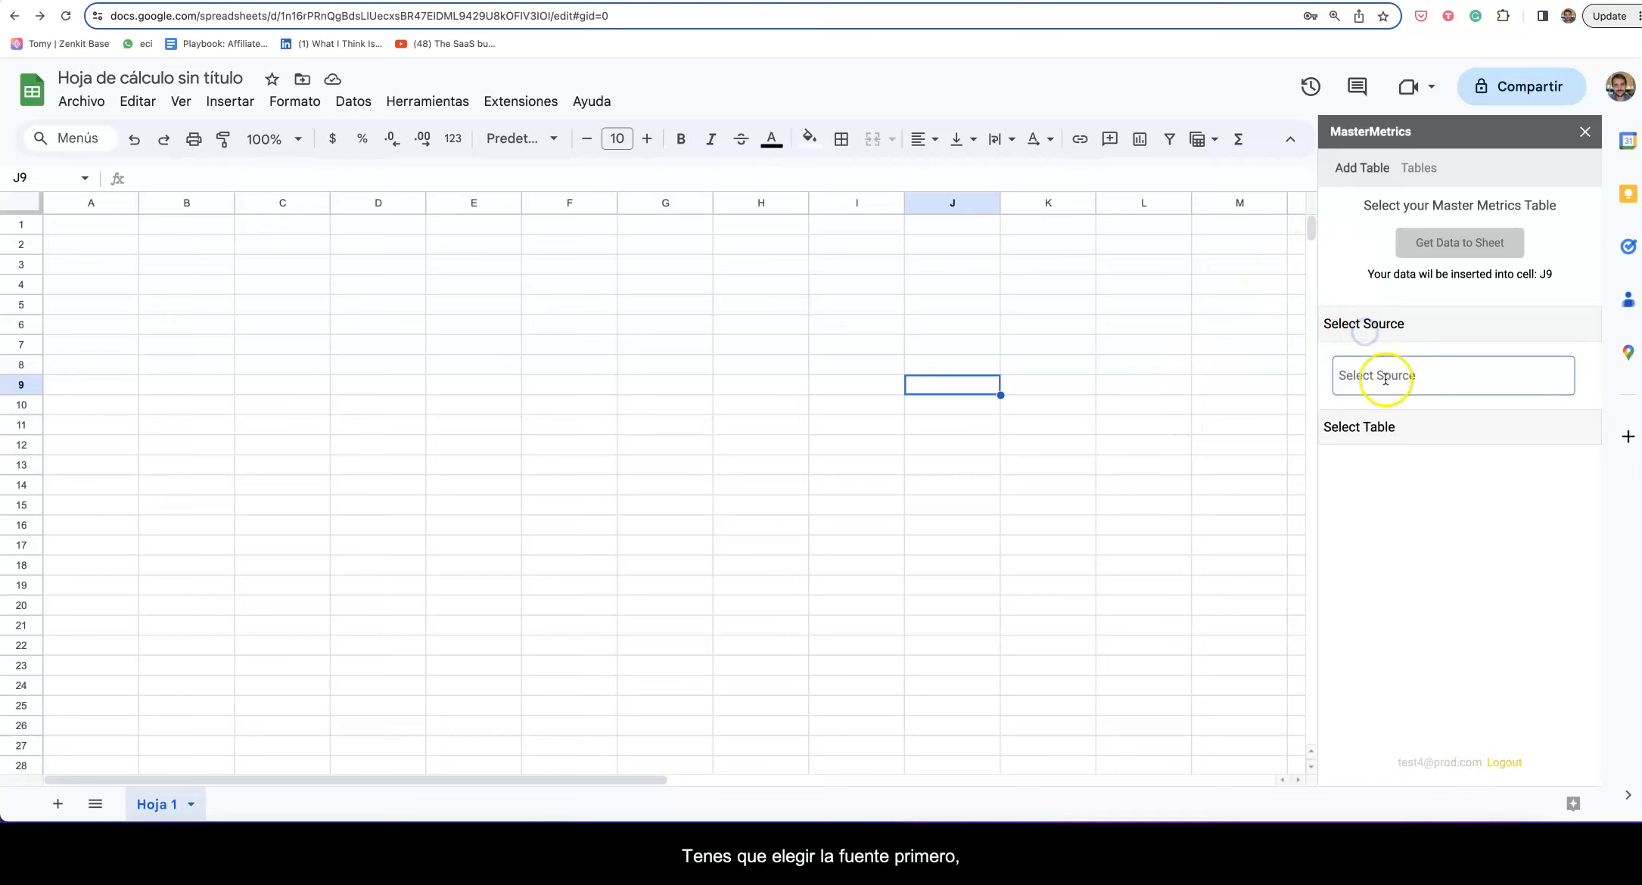
click(1385, 376)
click(1395, 445)
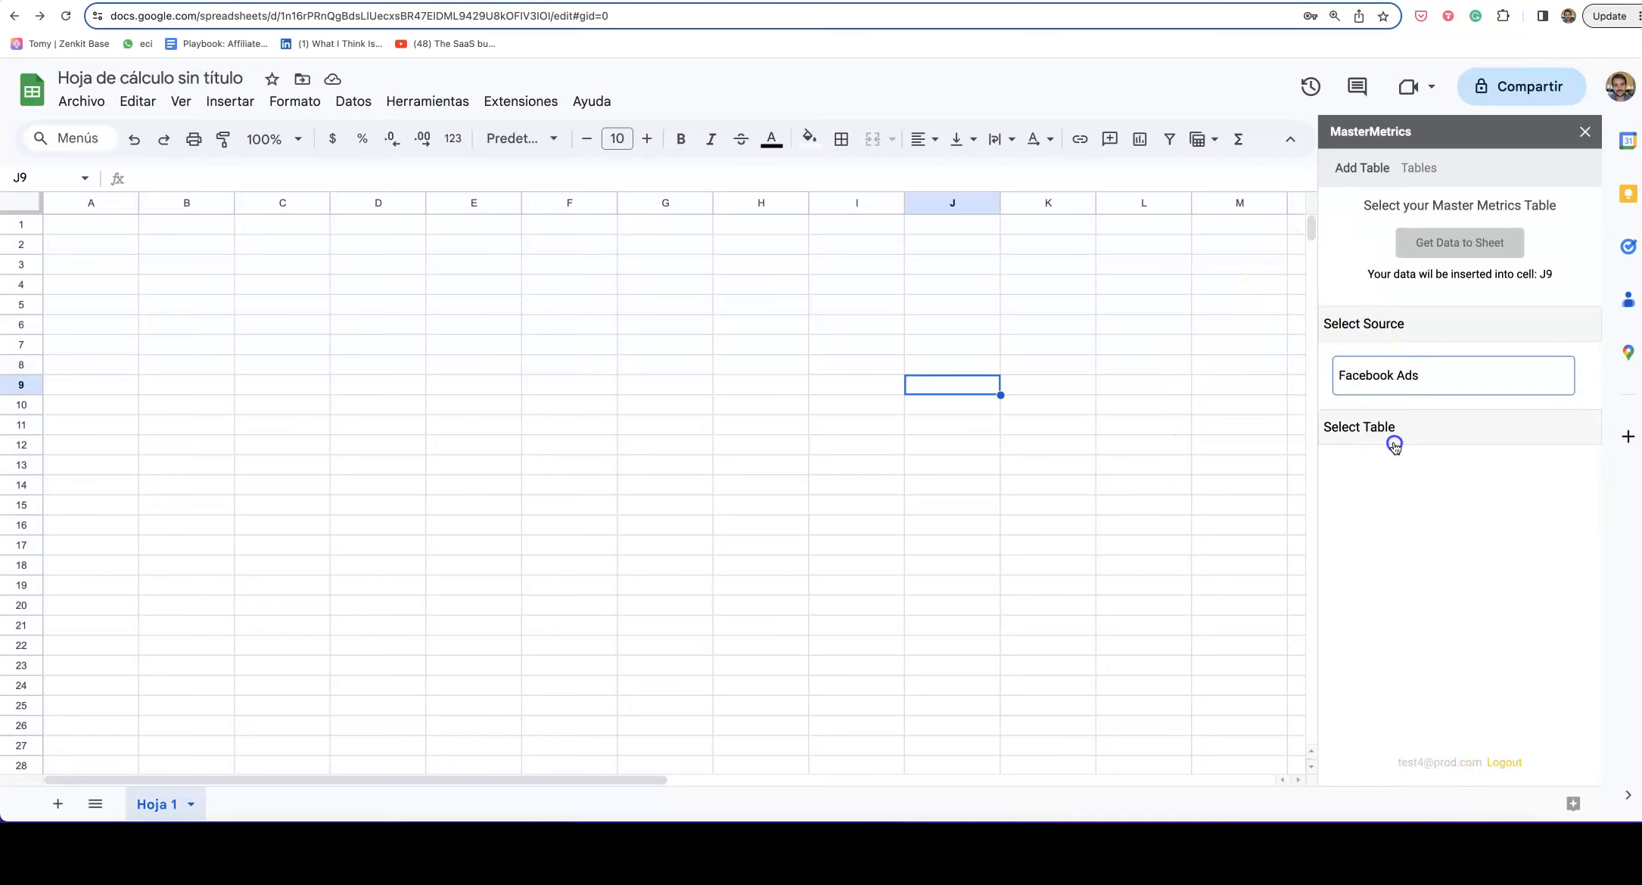
click(1387, 431)
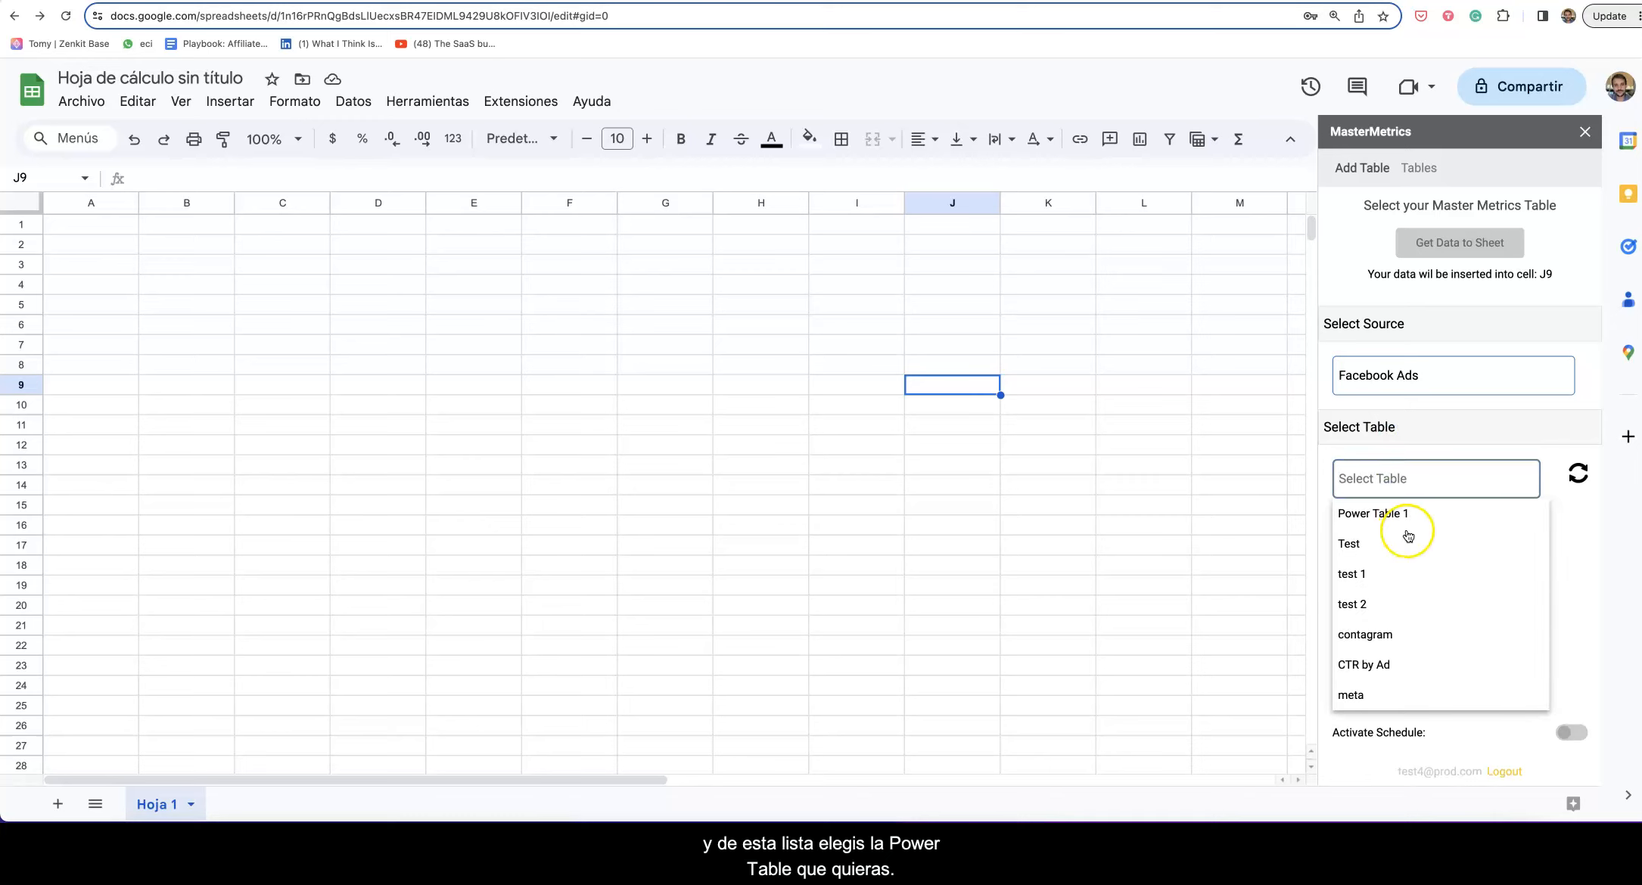
click(1362, 693)
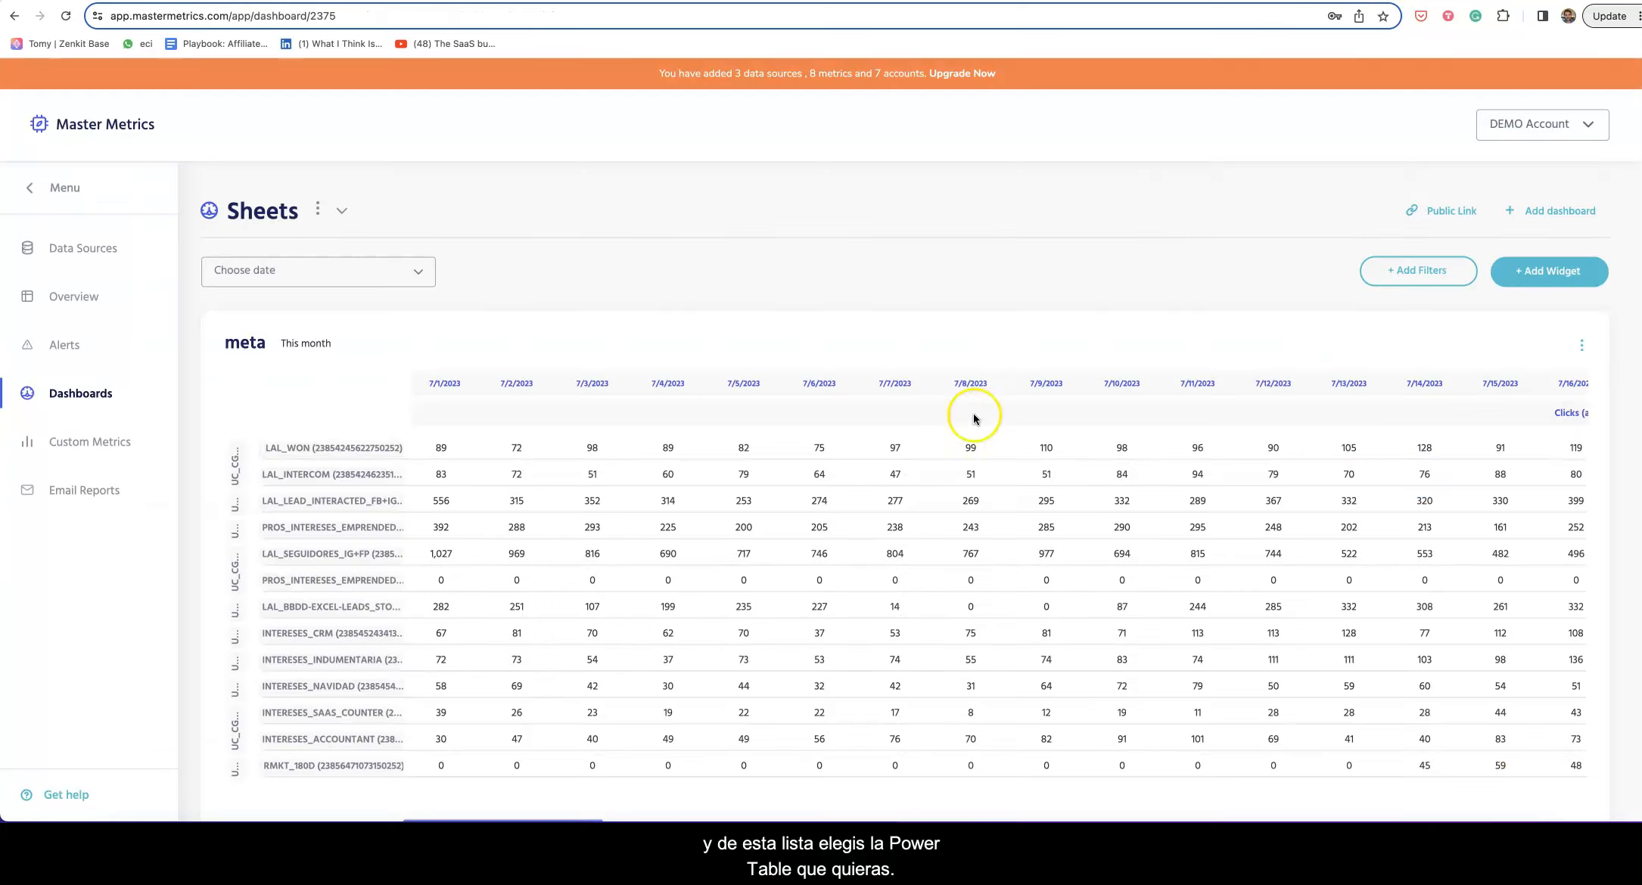
scroll(975, 418, down, 2)
scroll(1227, 161, up, 2)
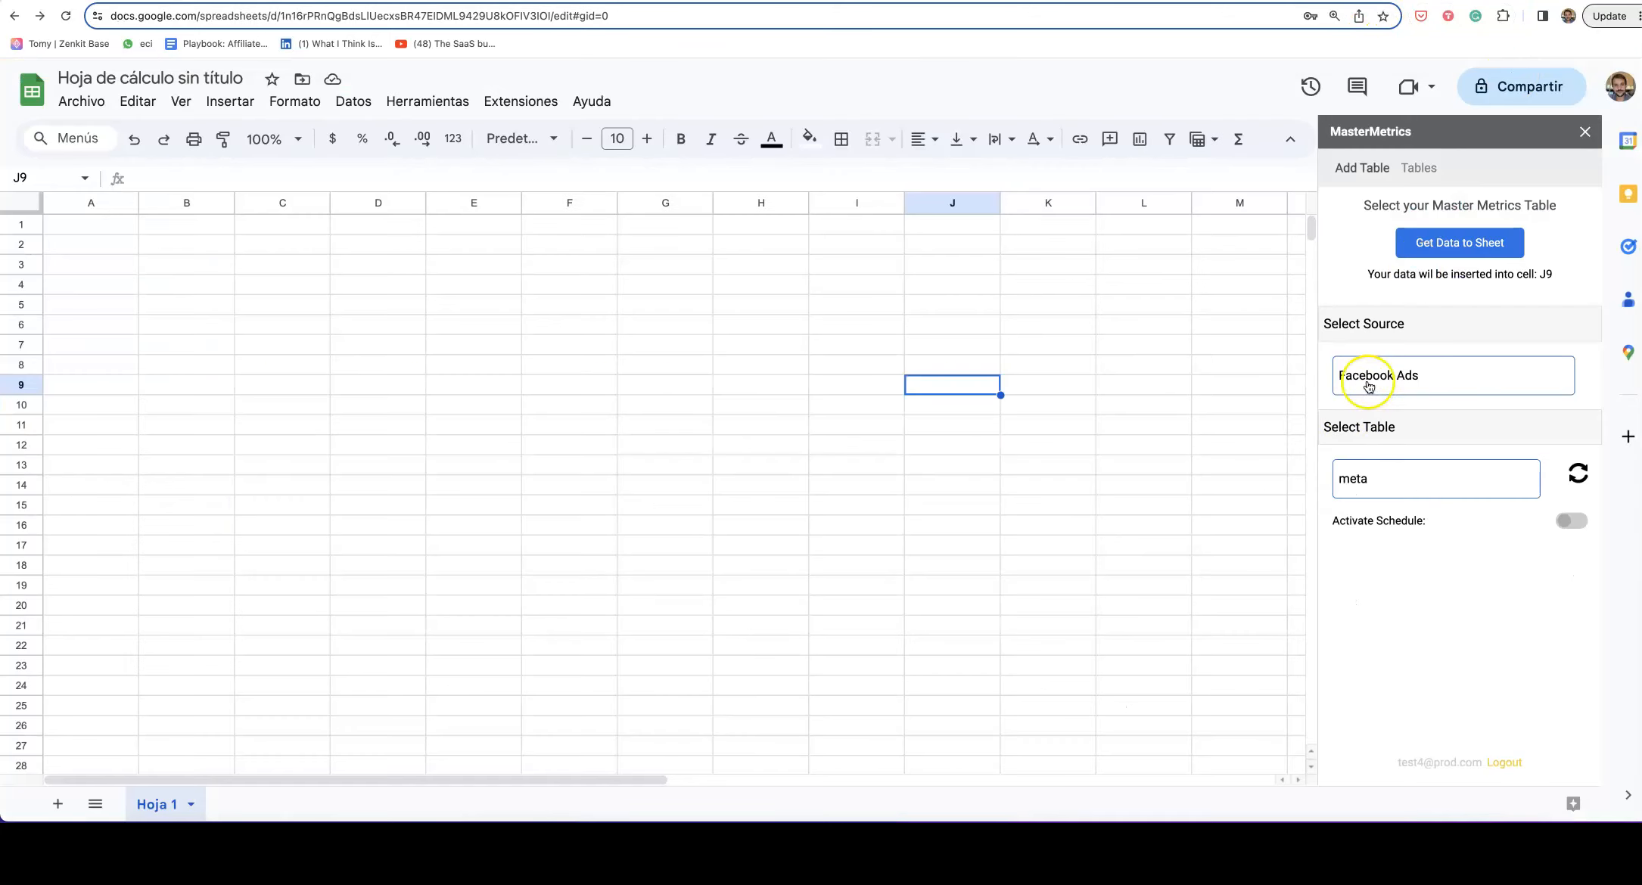
Step: Set cell B3 as the table's insertion point
click(263, 263)
click(145, 369)
click(661, 449)
click(303, 309)
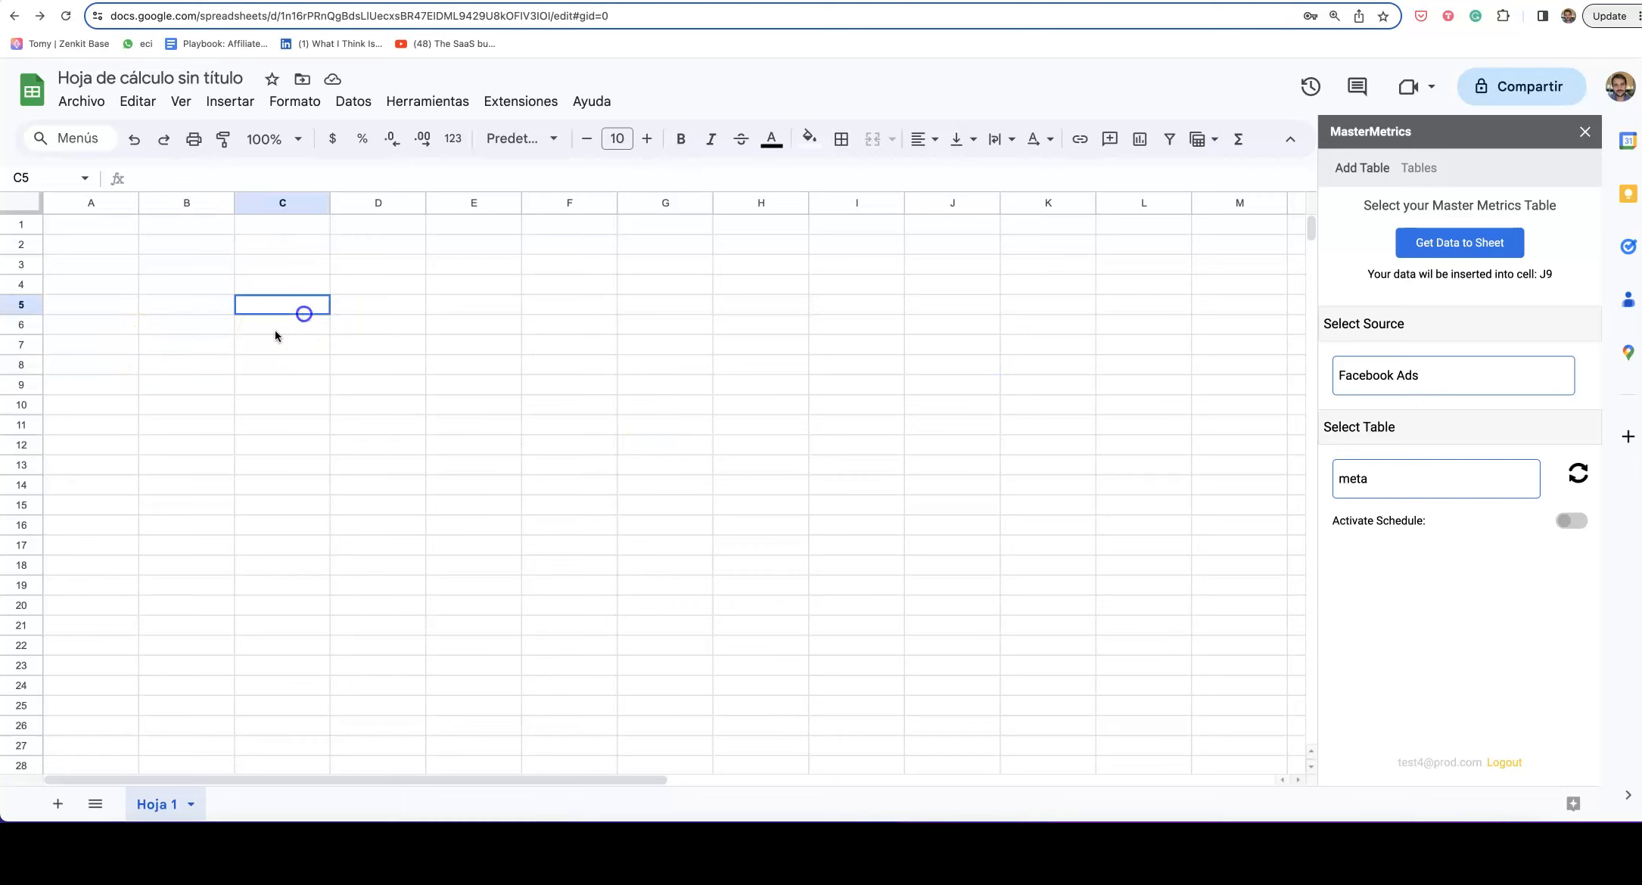
click(160, 271)
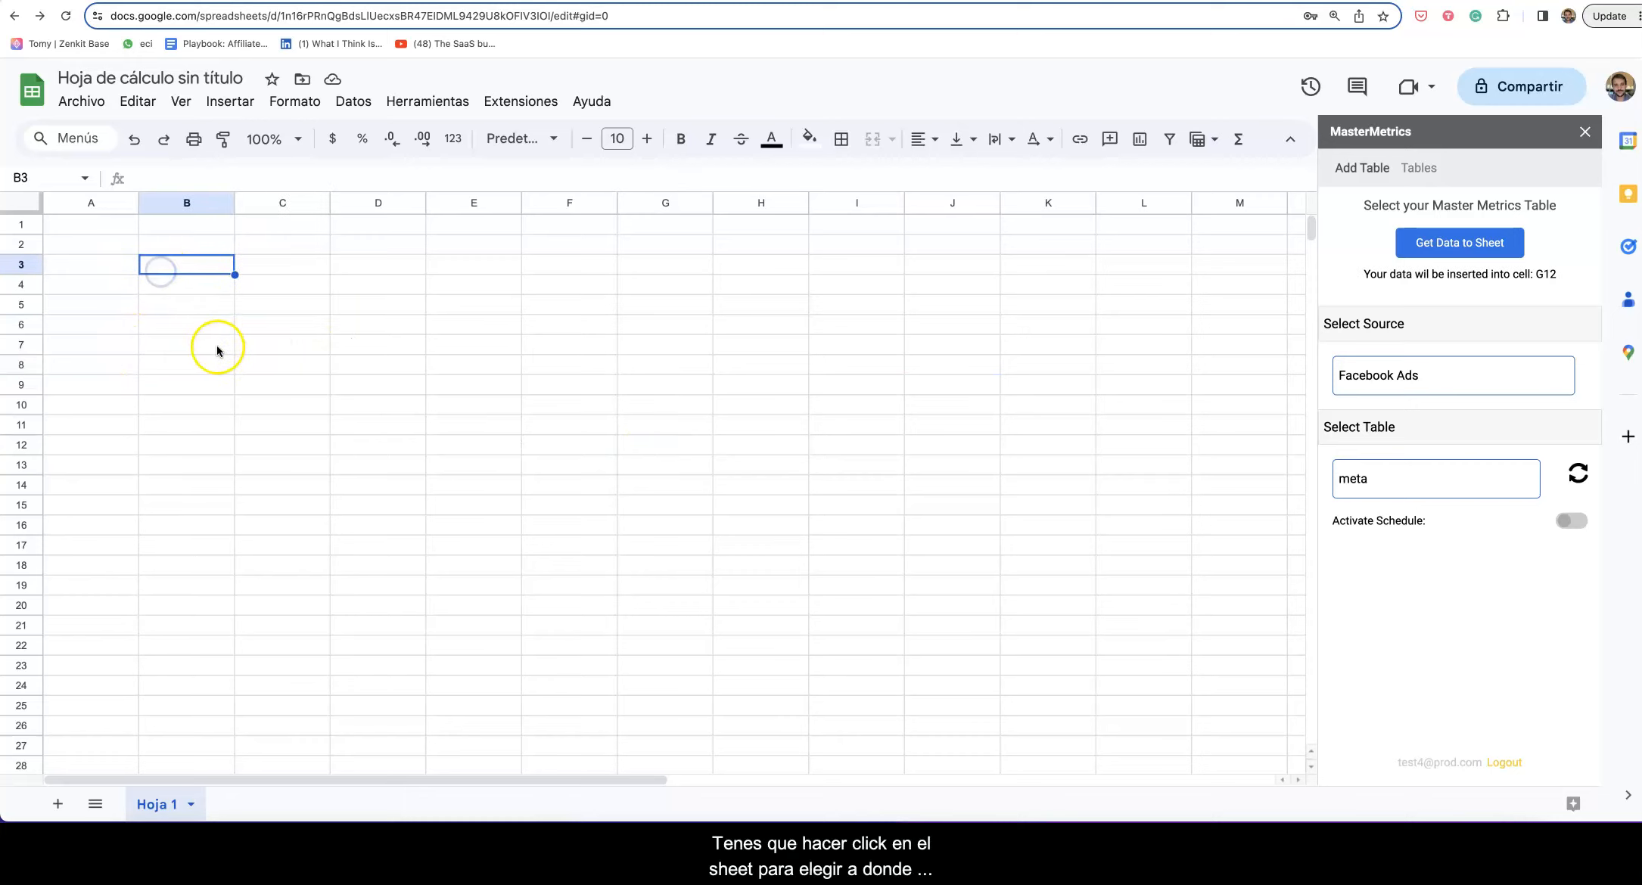
Step: Insert the meta table at B3, close the side panel, and browse the Clicks, Impressions and CTR columns
click(1471, 245)
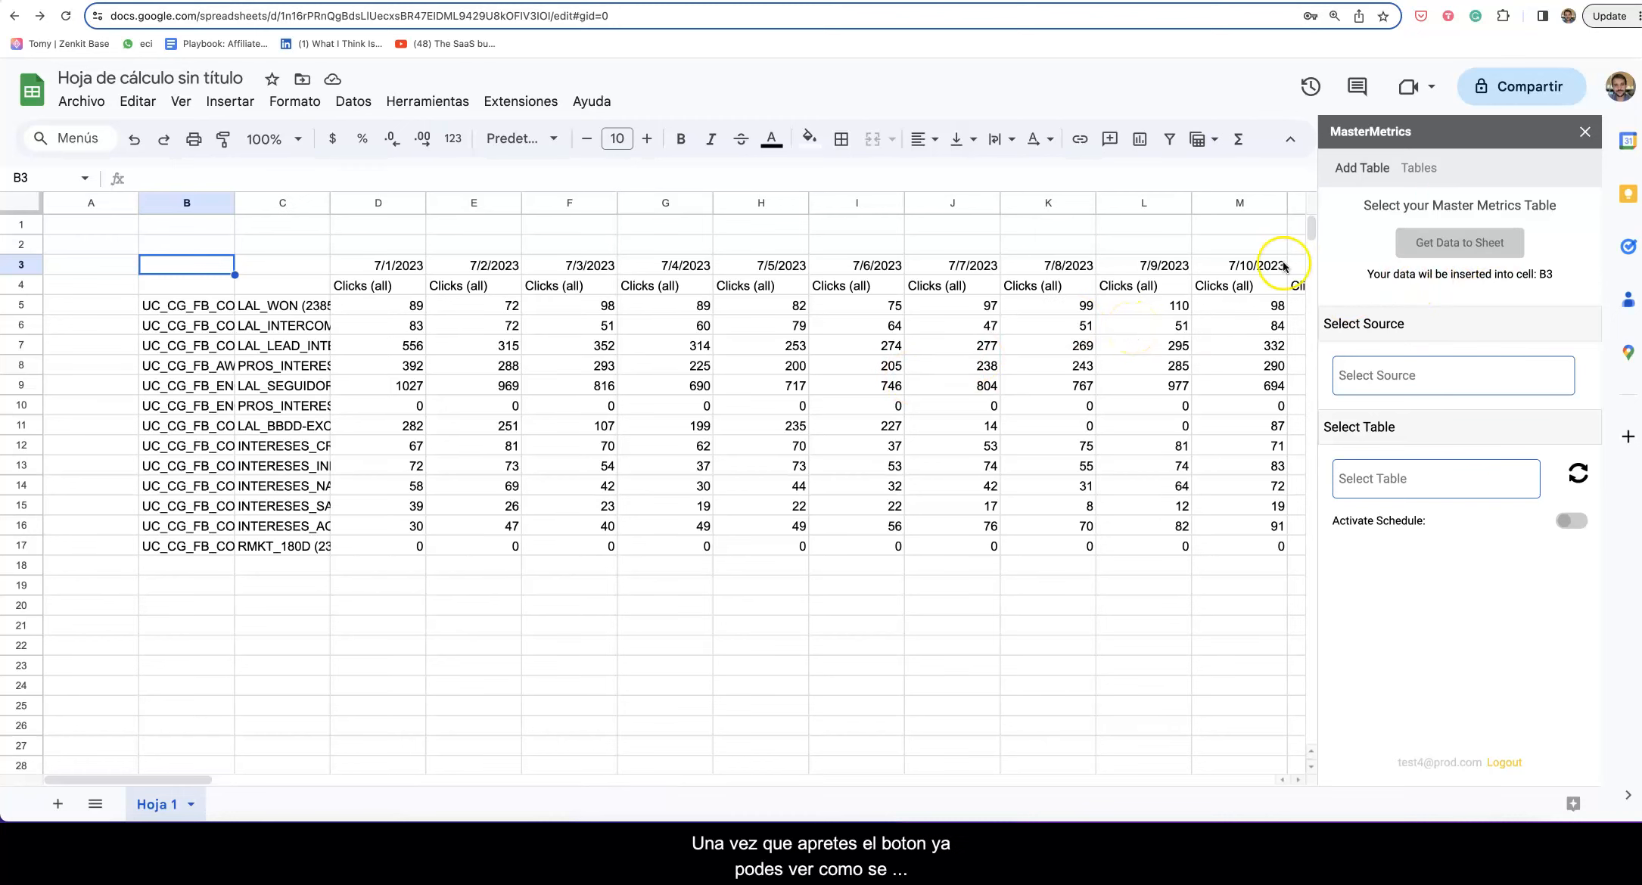
click(1581, 135)
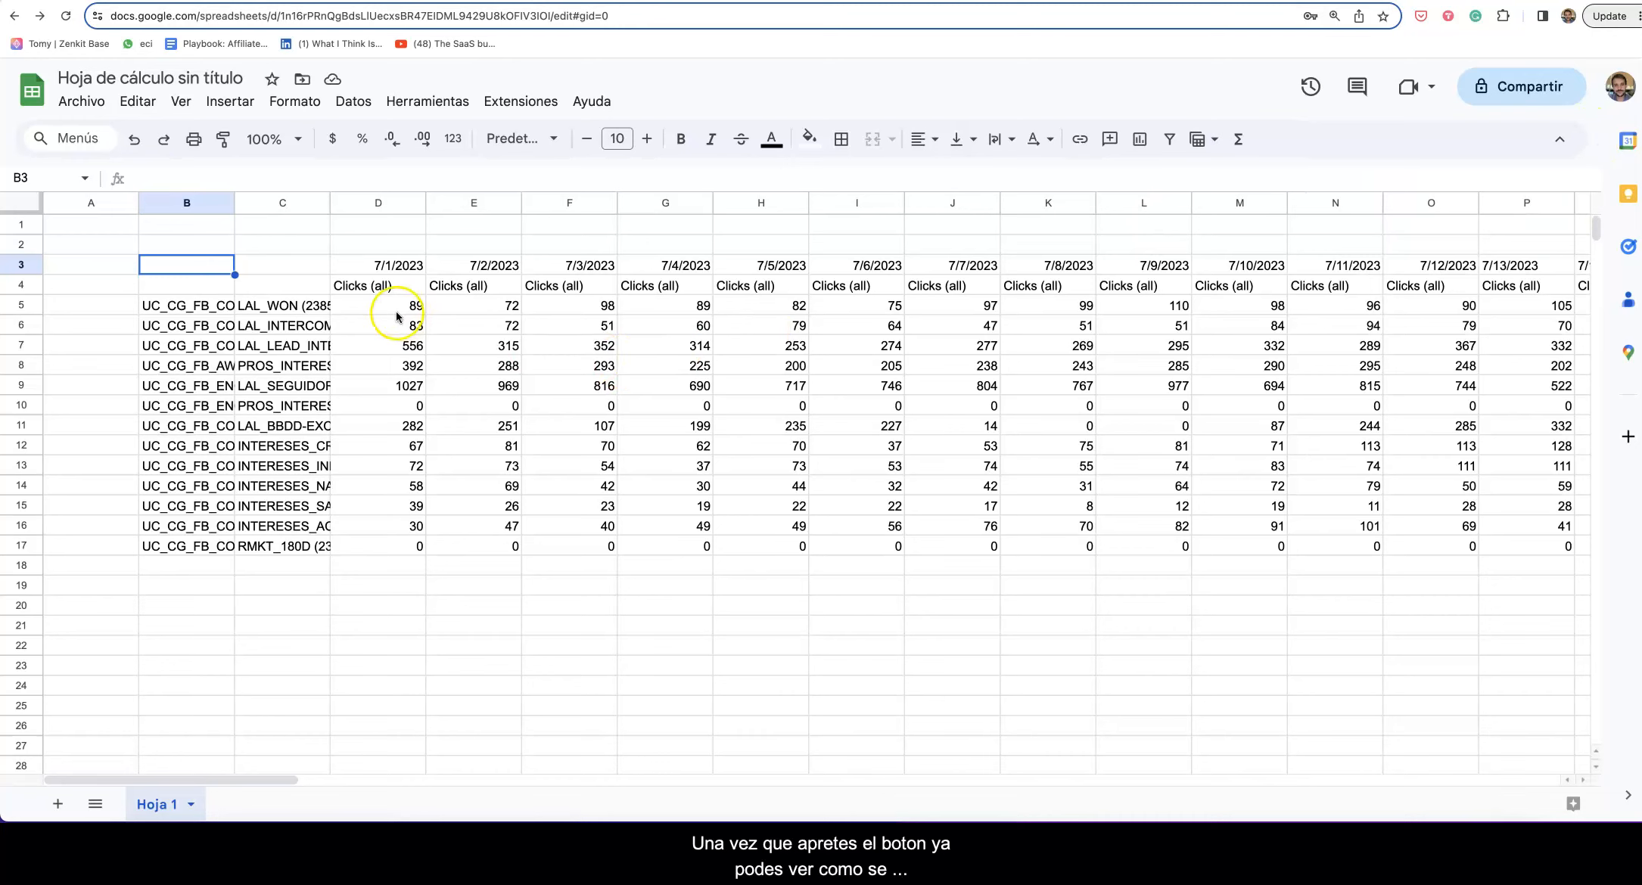
drag(384, 198, 681, 287)
scroll(854, 366, right, 20)
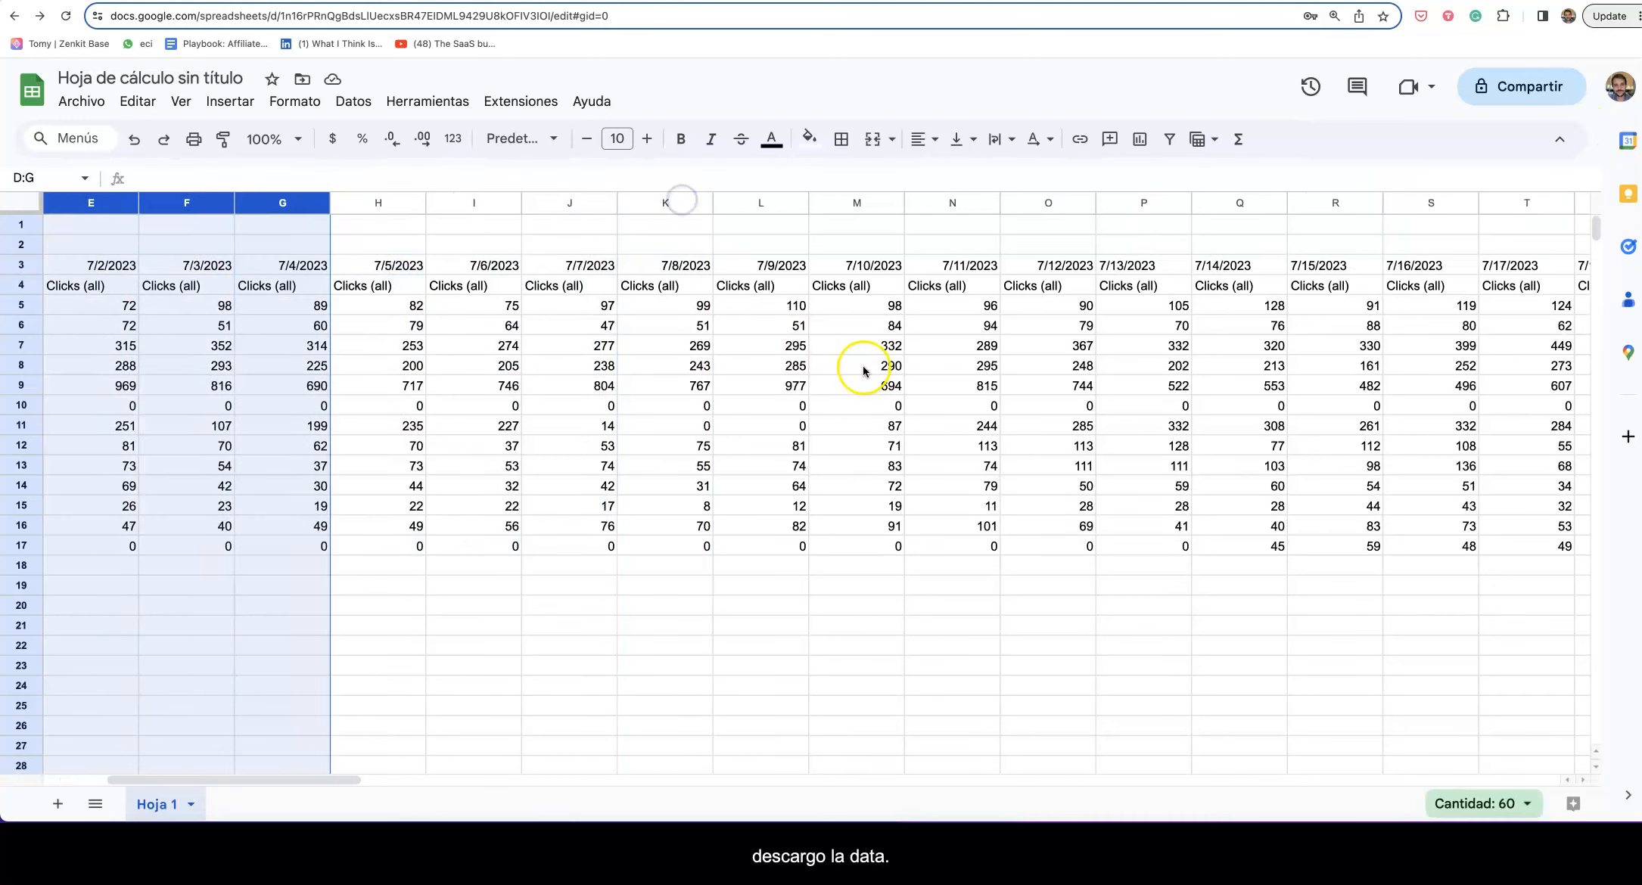
scroll(854, 366, left, 20)
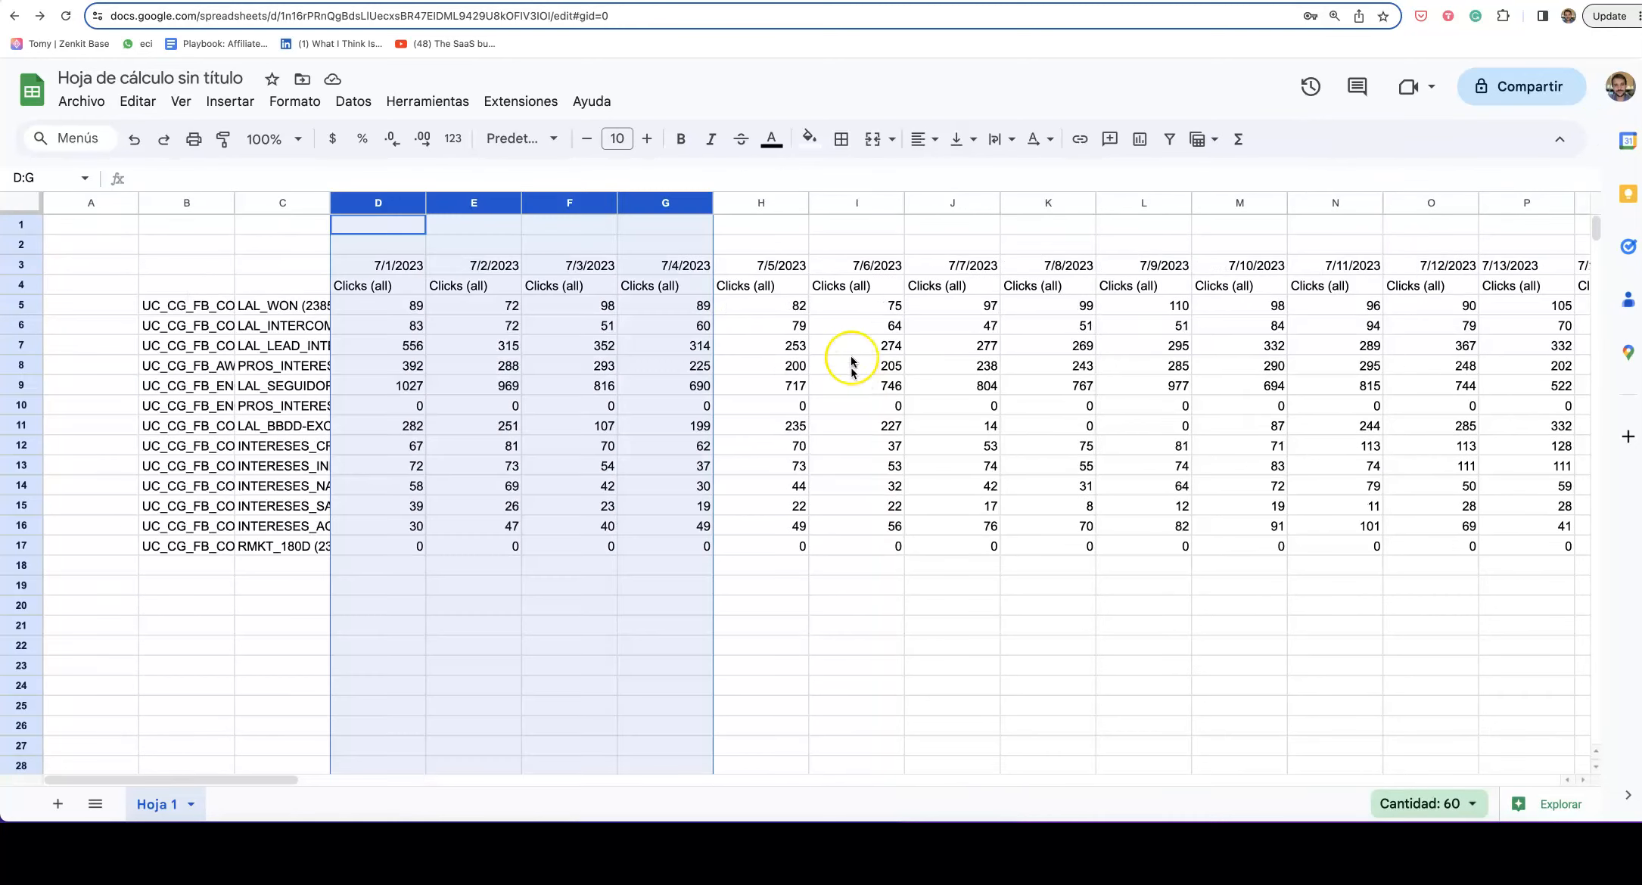
click(575, 289)
scroll(805, 376, right, 2)
scroll(805, 380, right, 20)
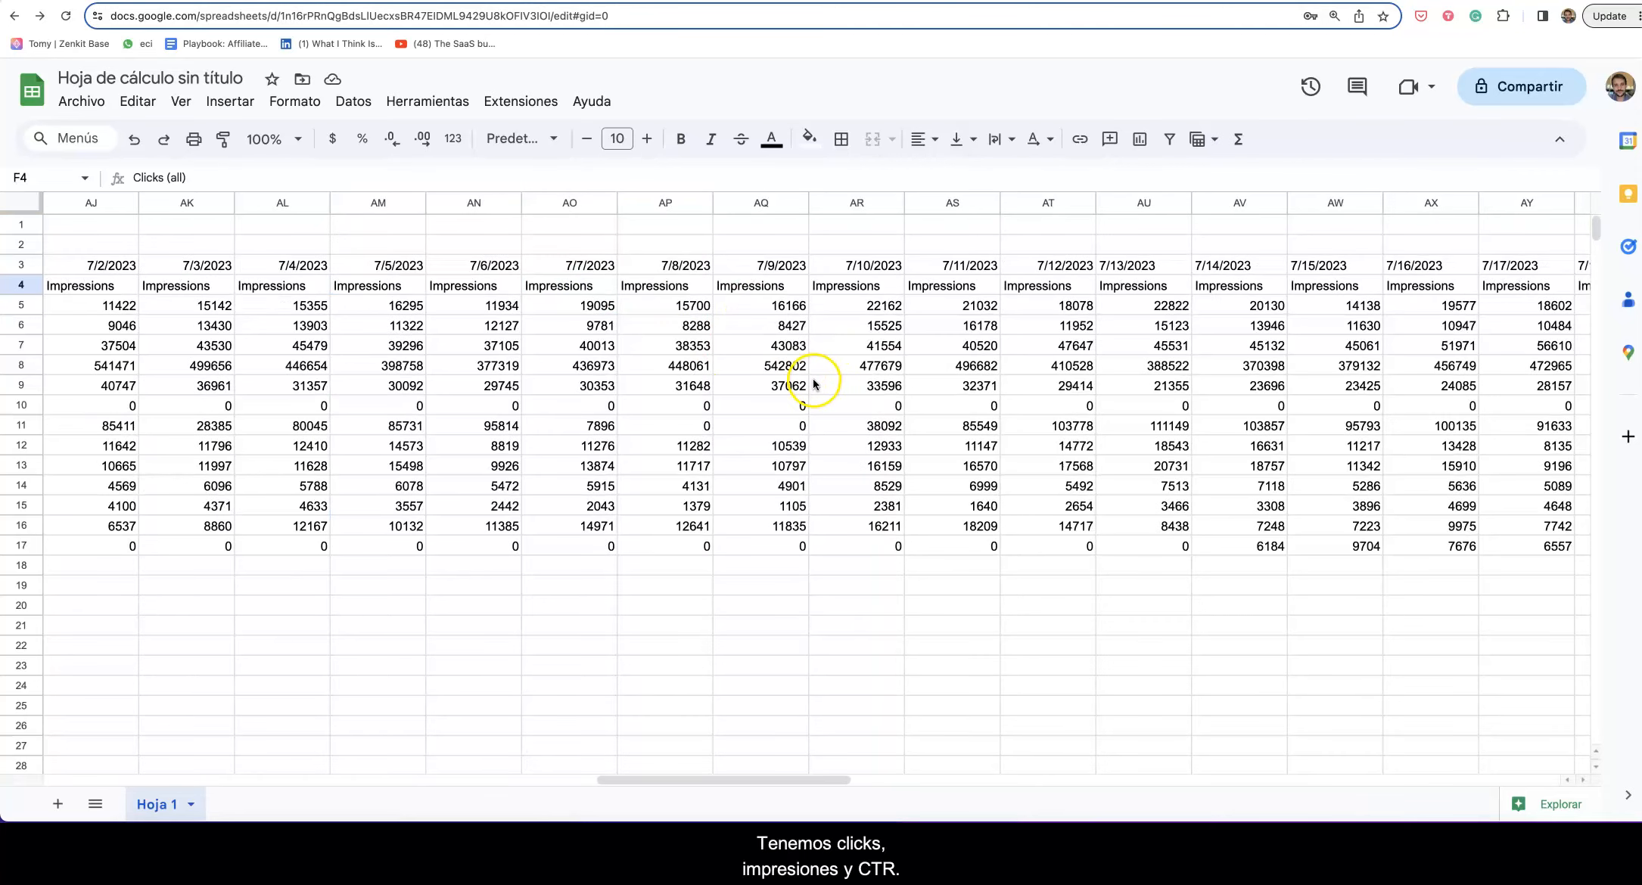
scroll(816, 384, left, 20)
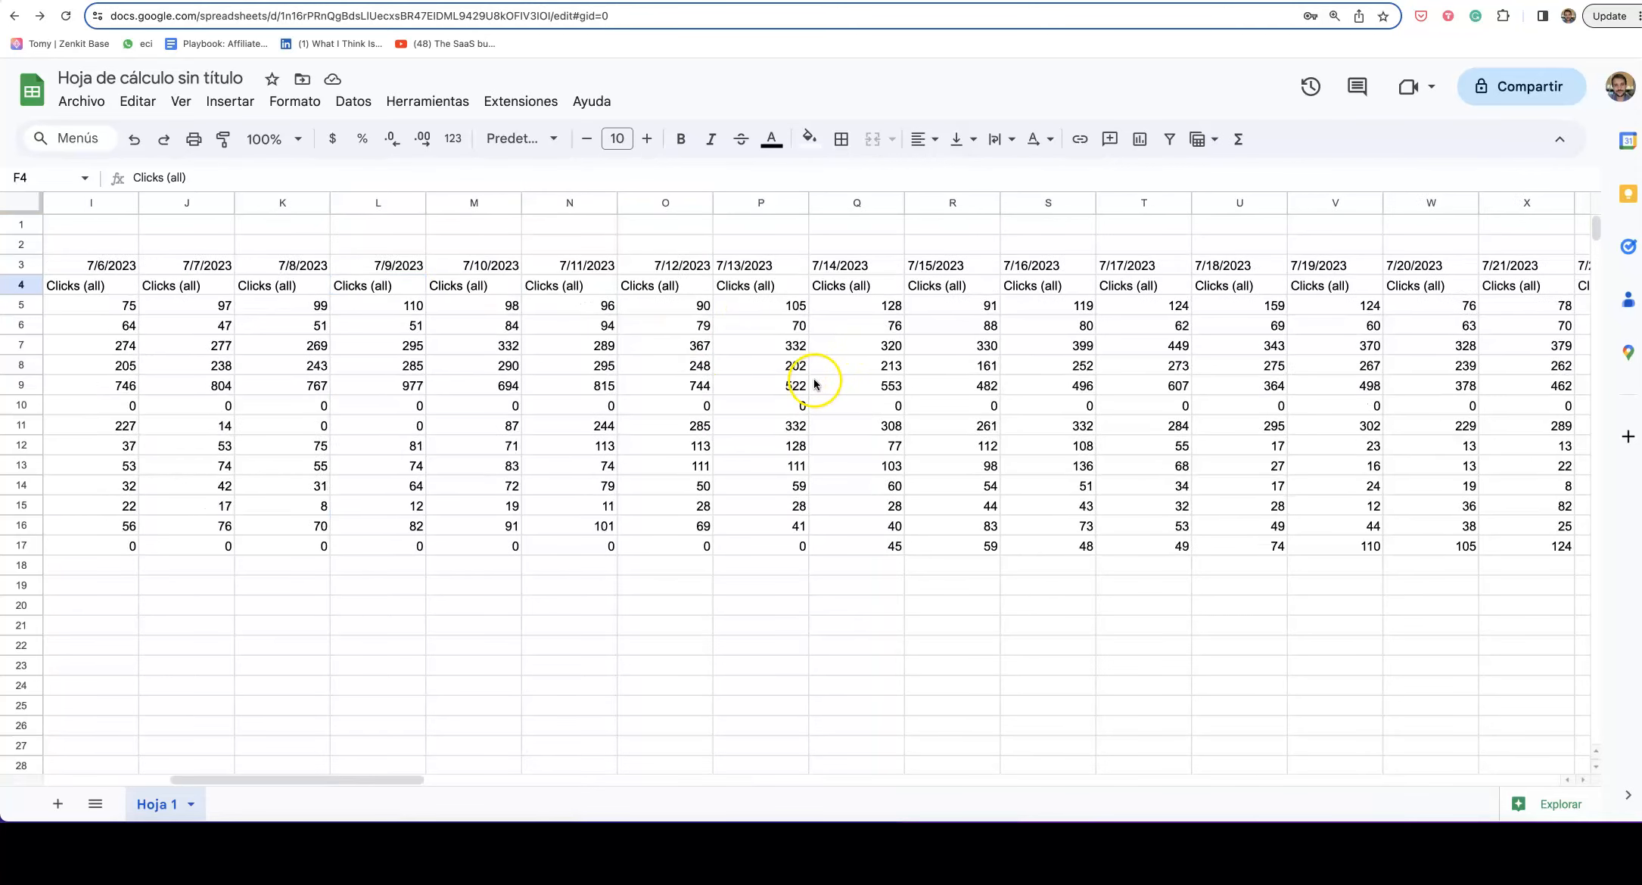
Step: Widen columns B and C so the full campaign and ad set names show
drag(234, 203, 622, 219)
click(328, 306)
drag(332, 376, 334, 432)
drag(718, 203, 1109, 227)
drag(823, 306, 835, 378)
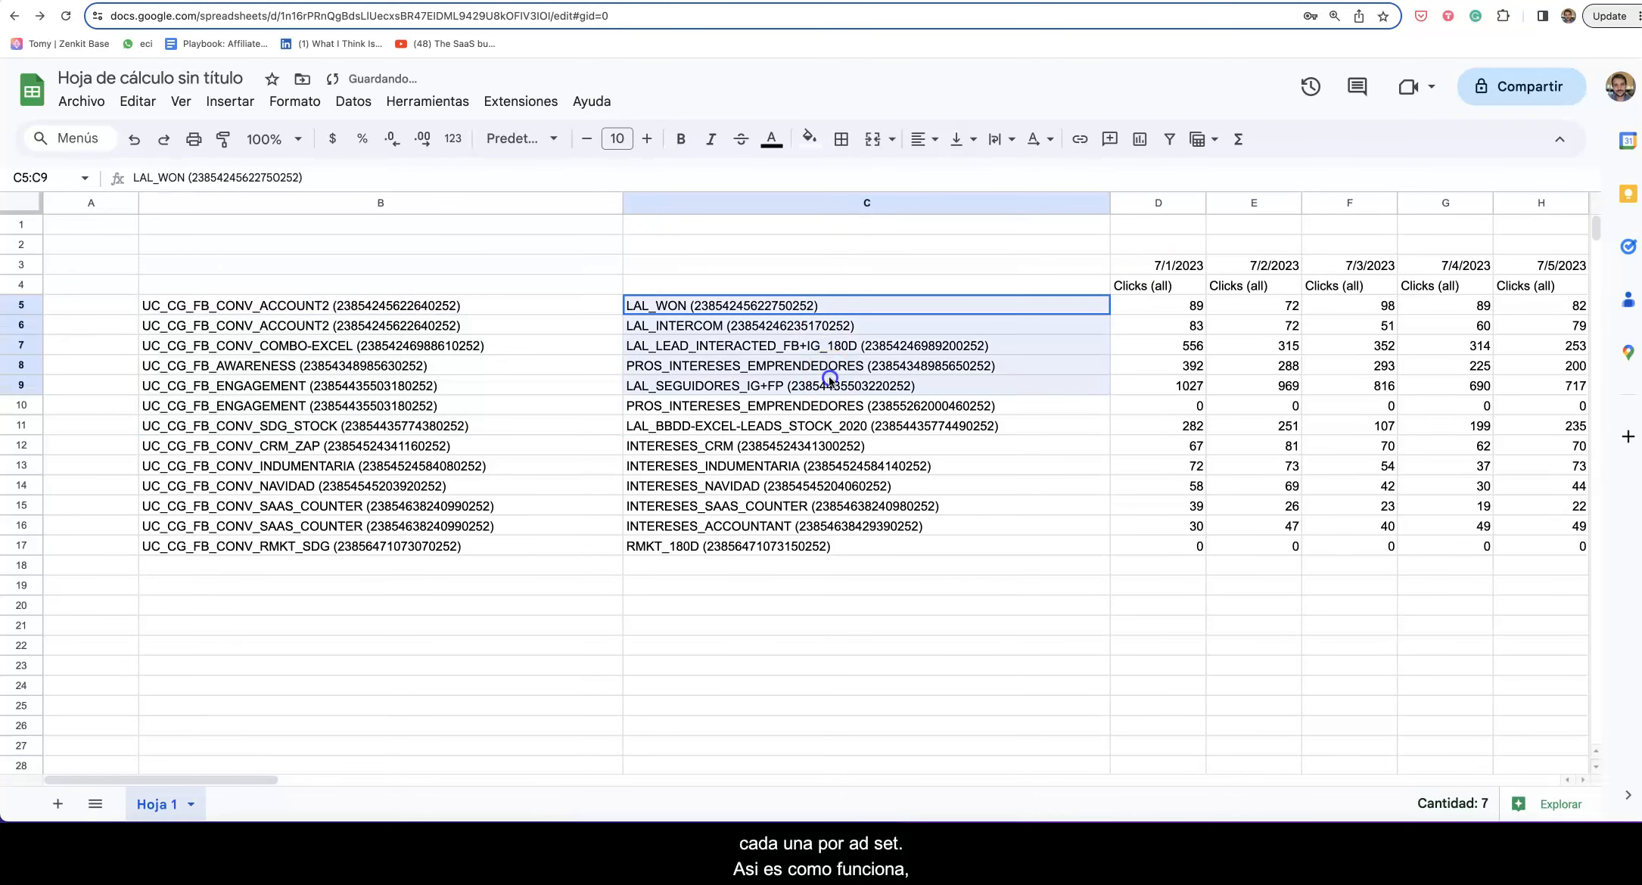
click(870, 460)
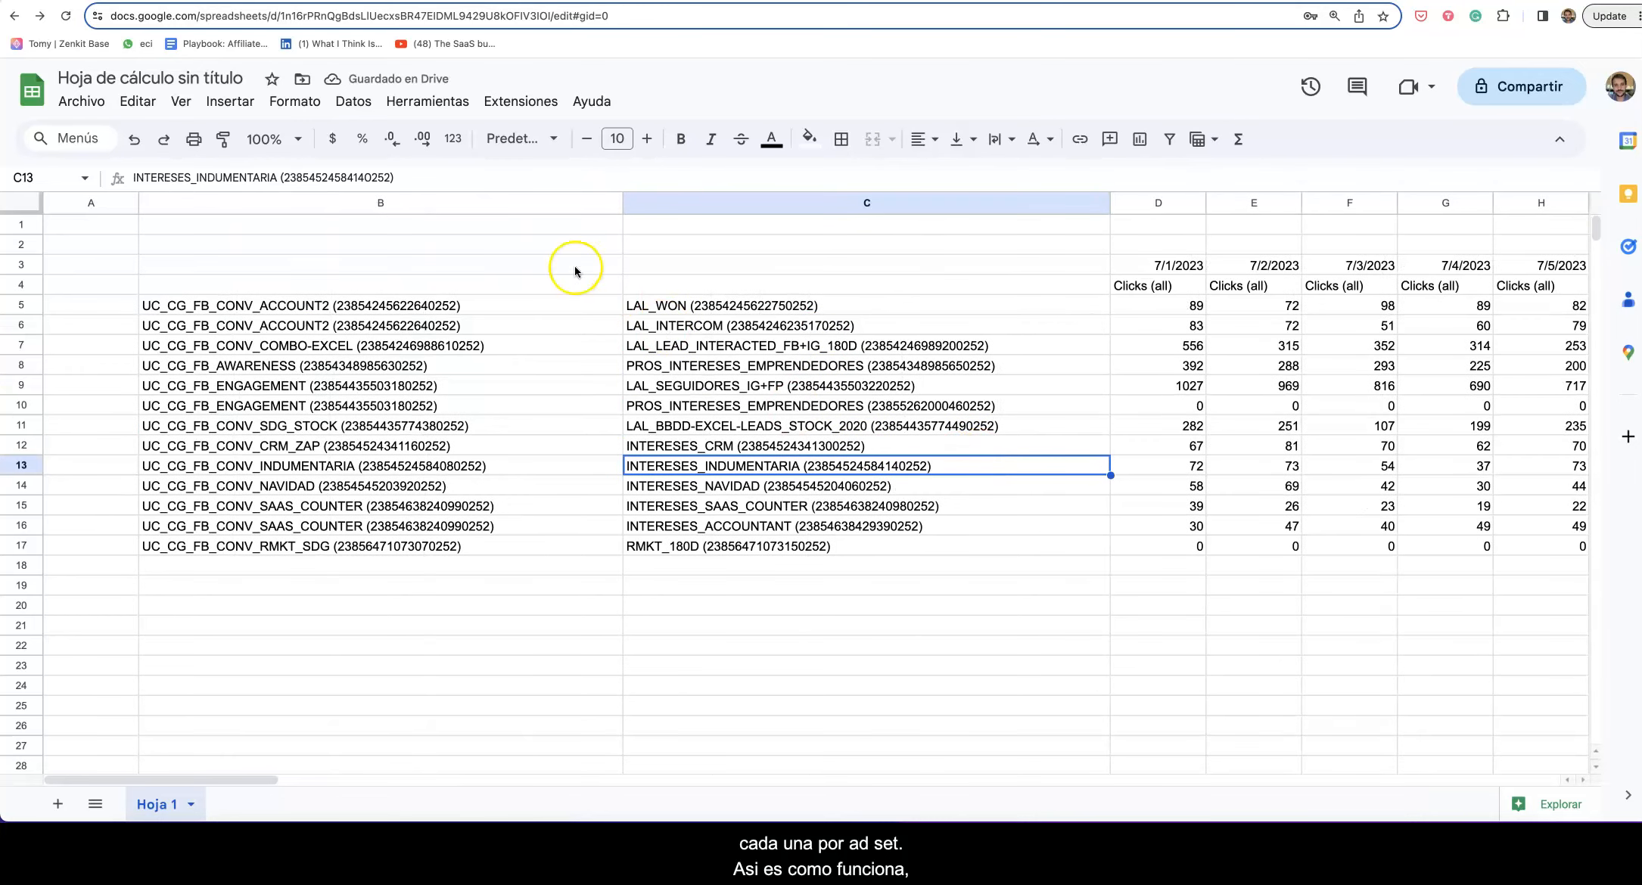
Step: Relaunch the Master Metrics sidebar and switch on the meta table's schedule in the Tables list
click(442, 103)
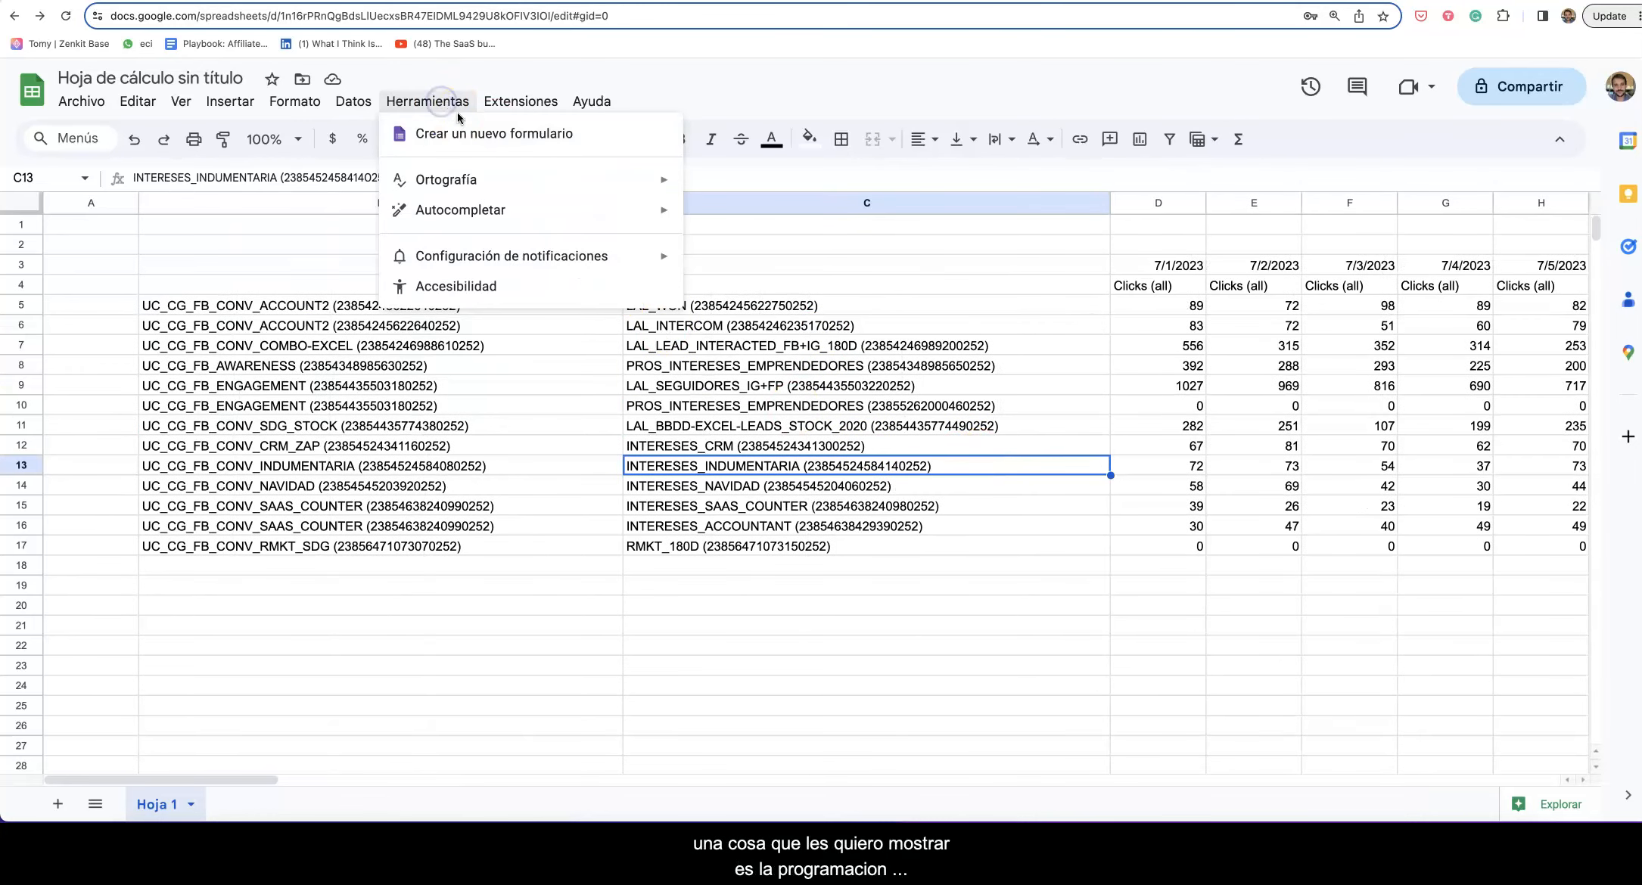
mouse_move(530, 102)
mouse_move(587, 286)
click(802, 292)
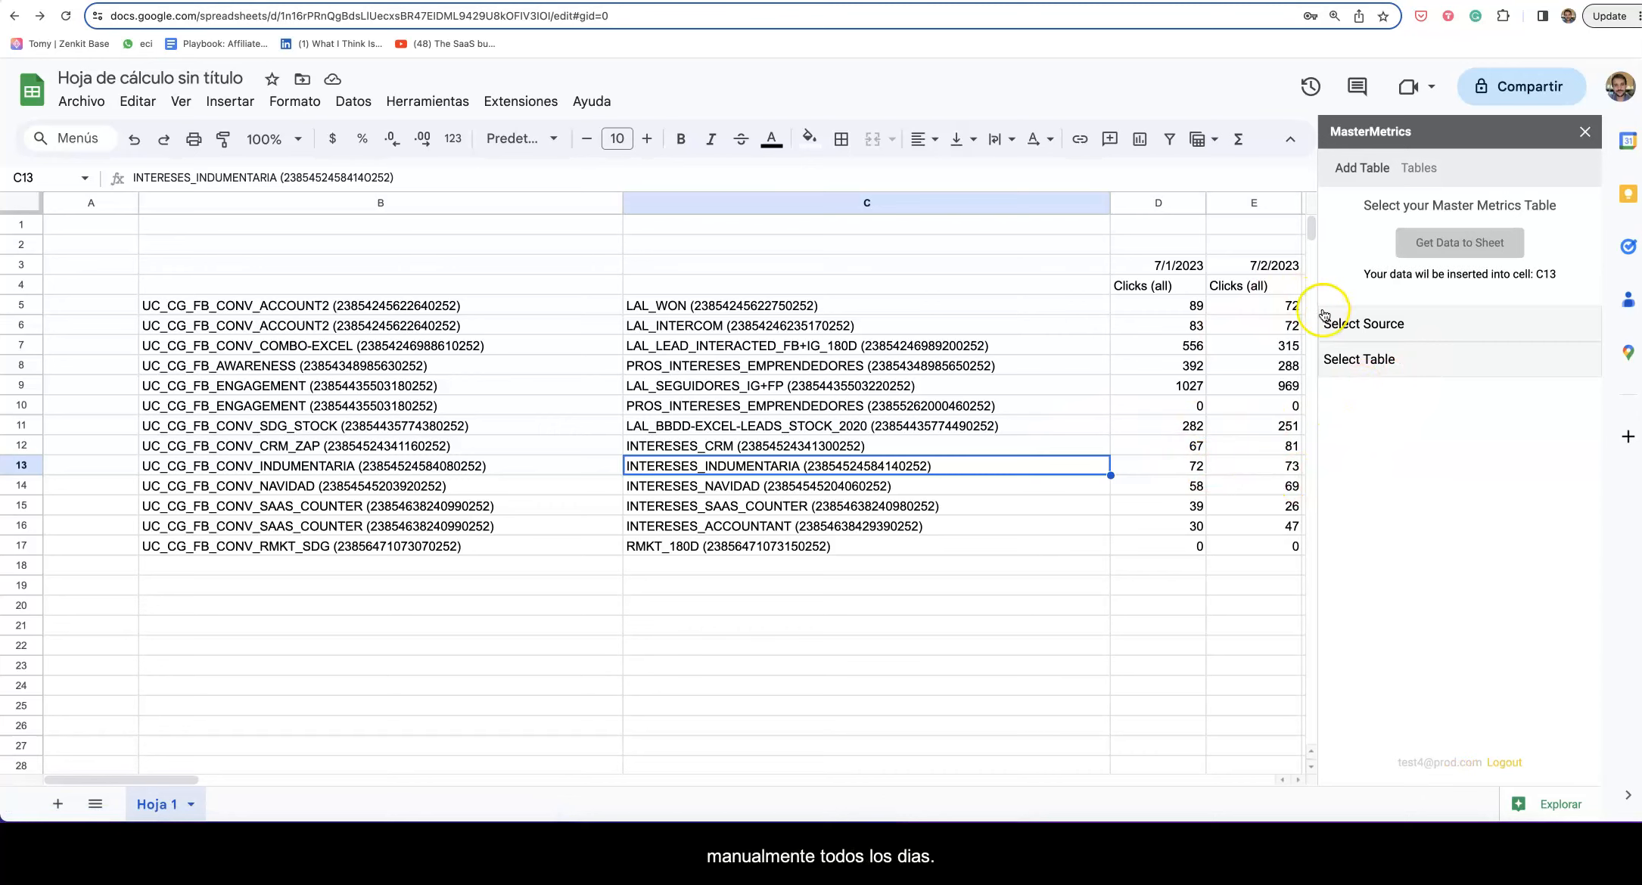
click(1402, 176)
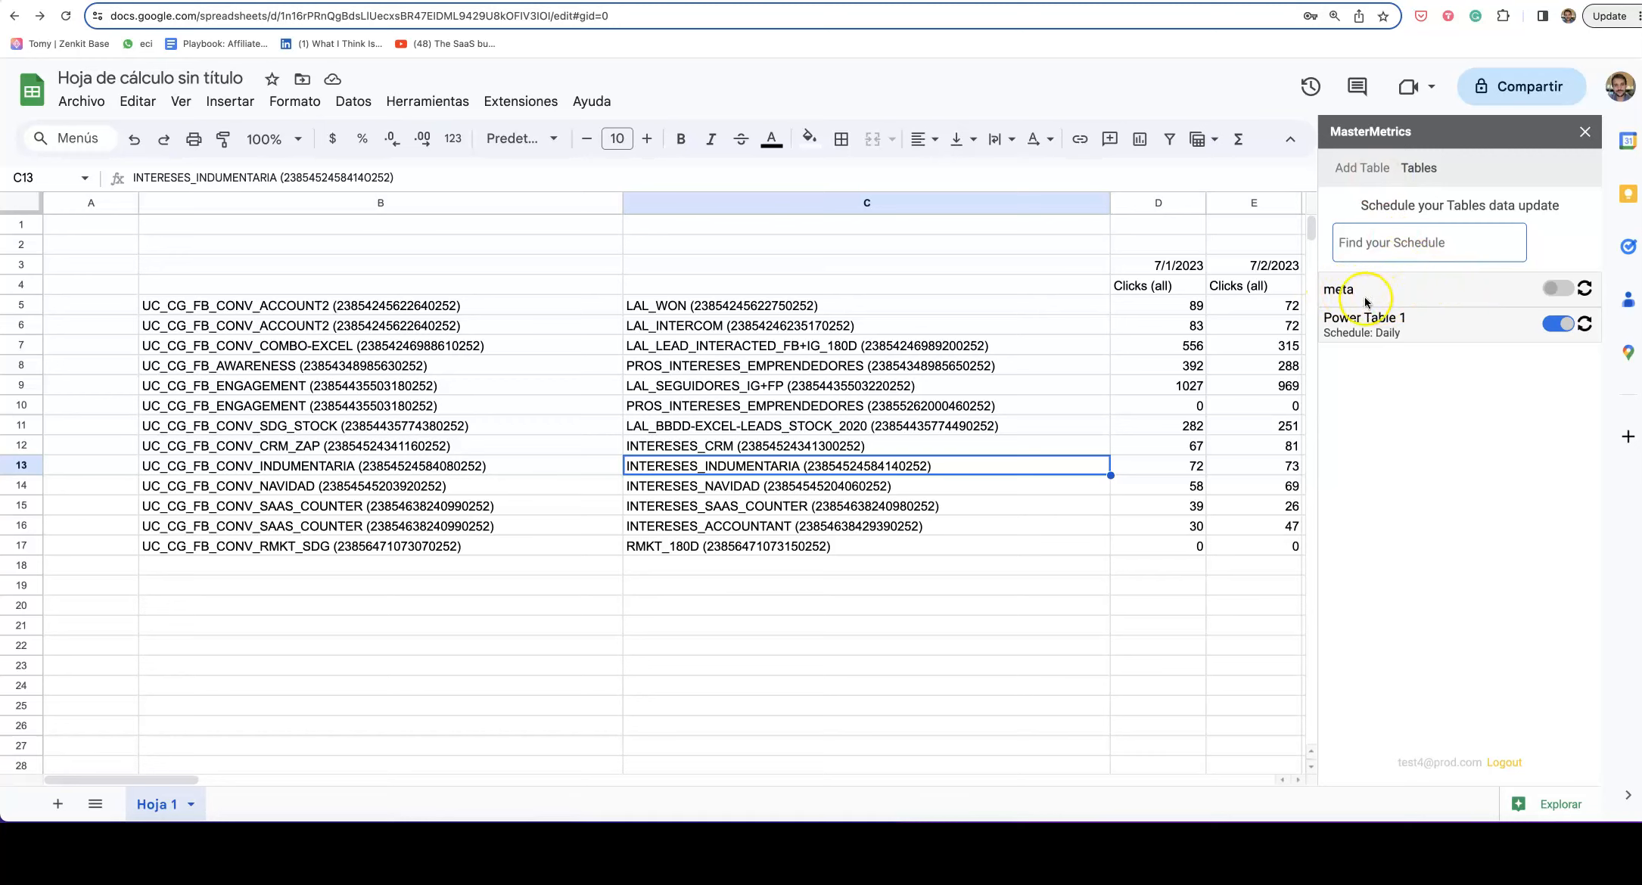
click(1485, 292)
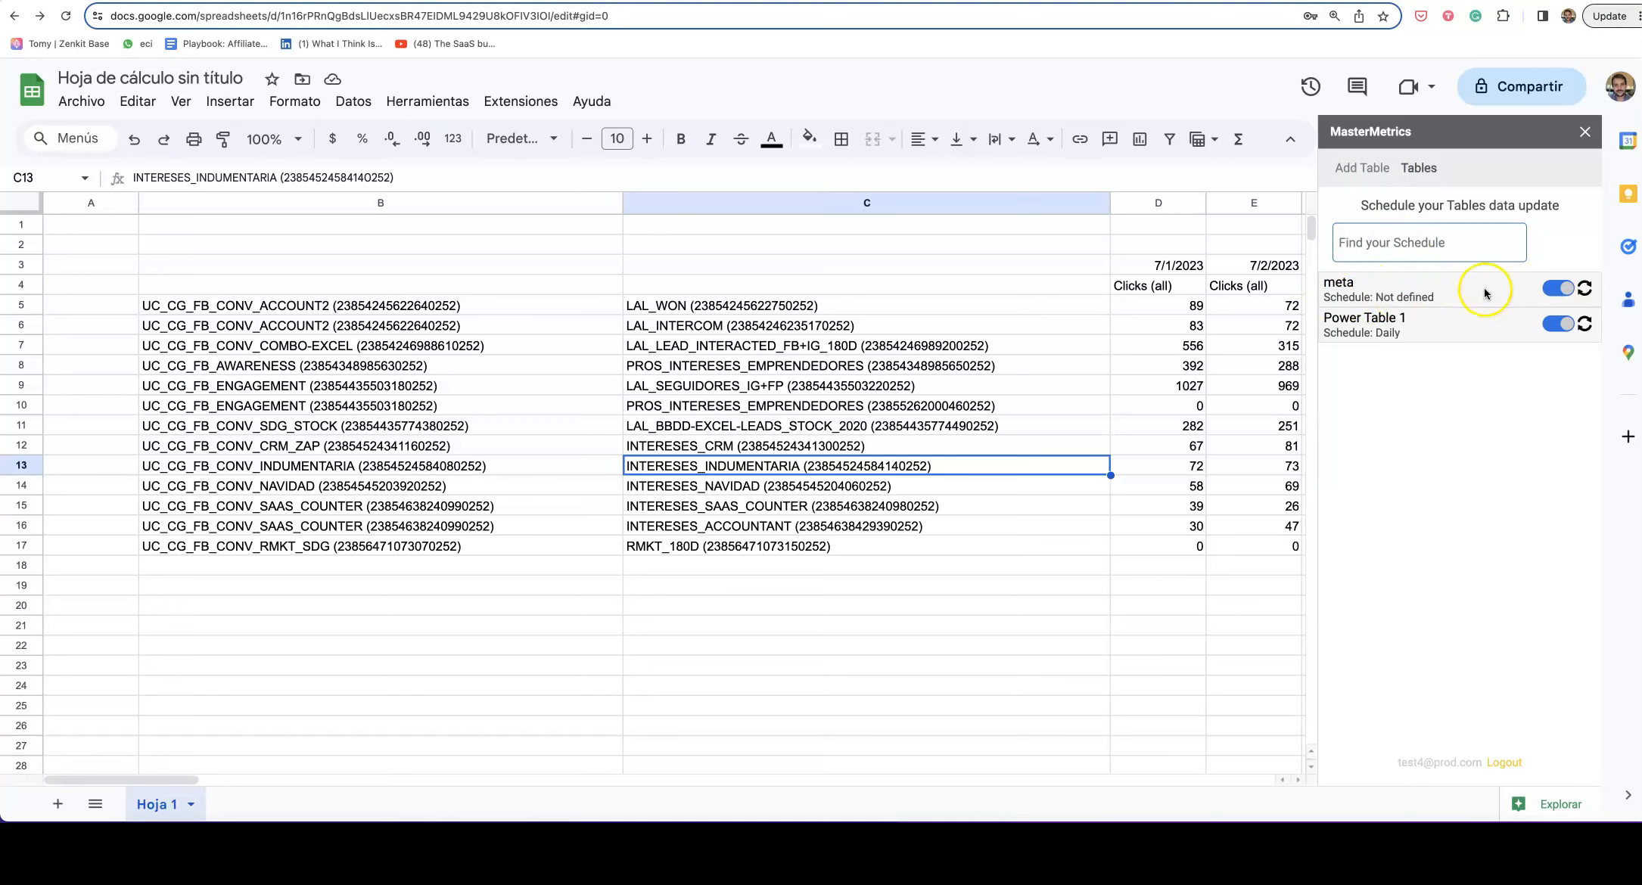
Step: Give the meta table a Daily update schedule starting at 10:00 and save it
click(1371, 299)
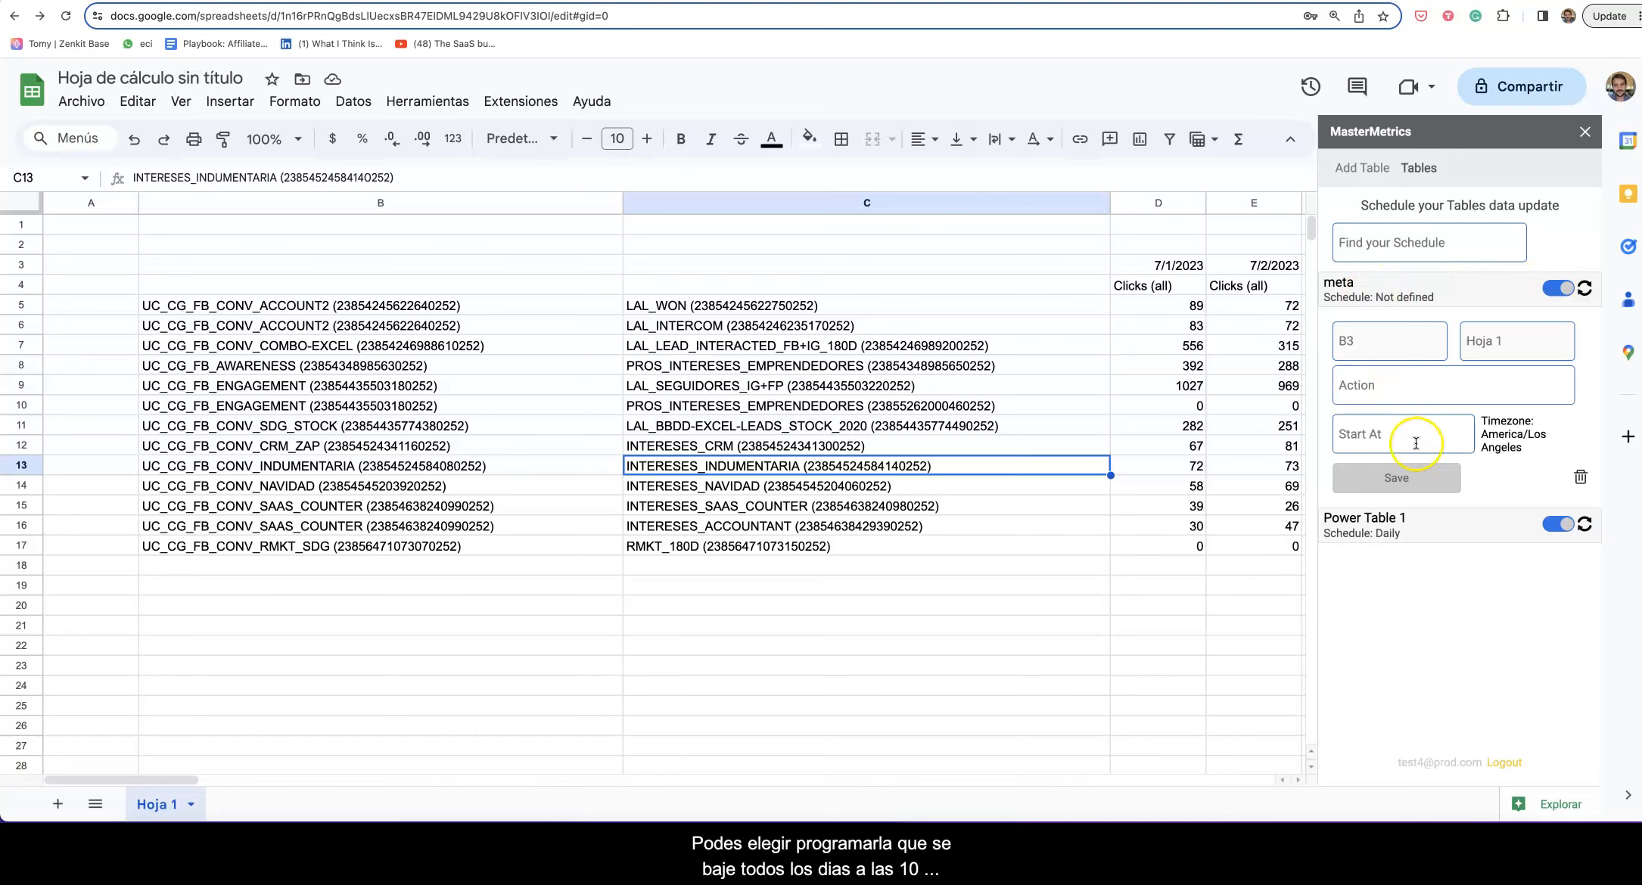
click(1381, 387)
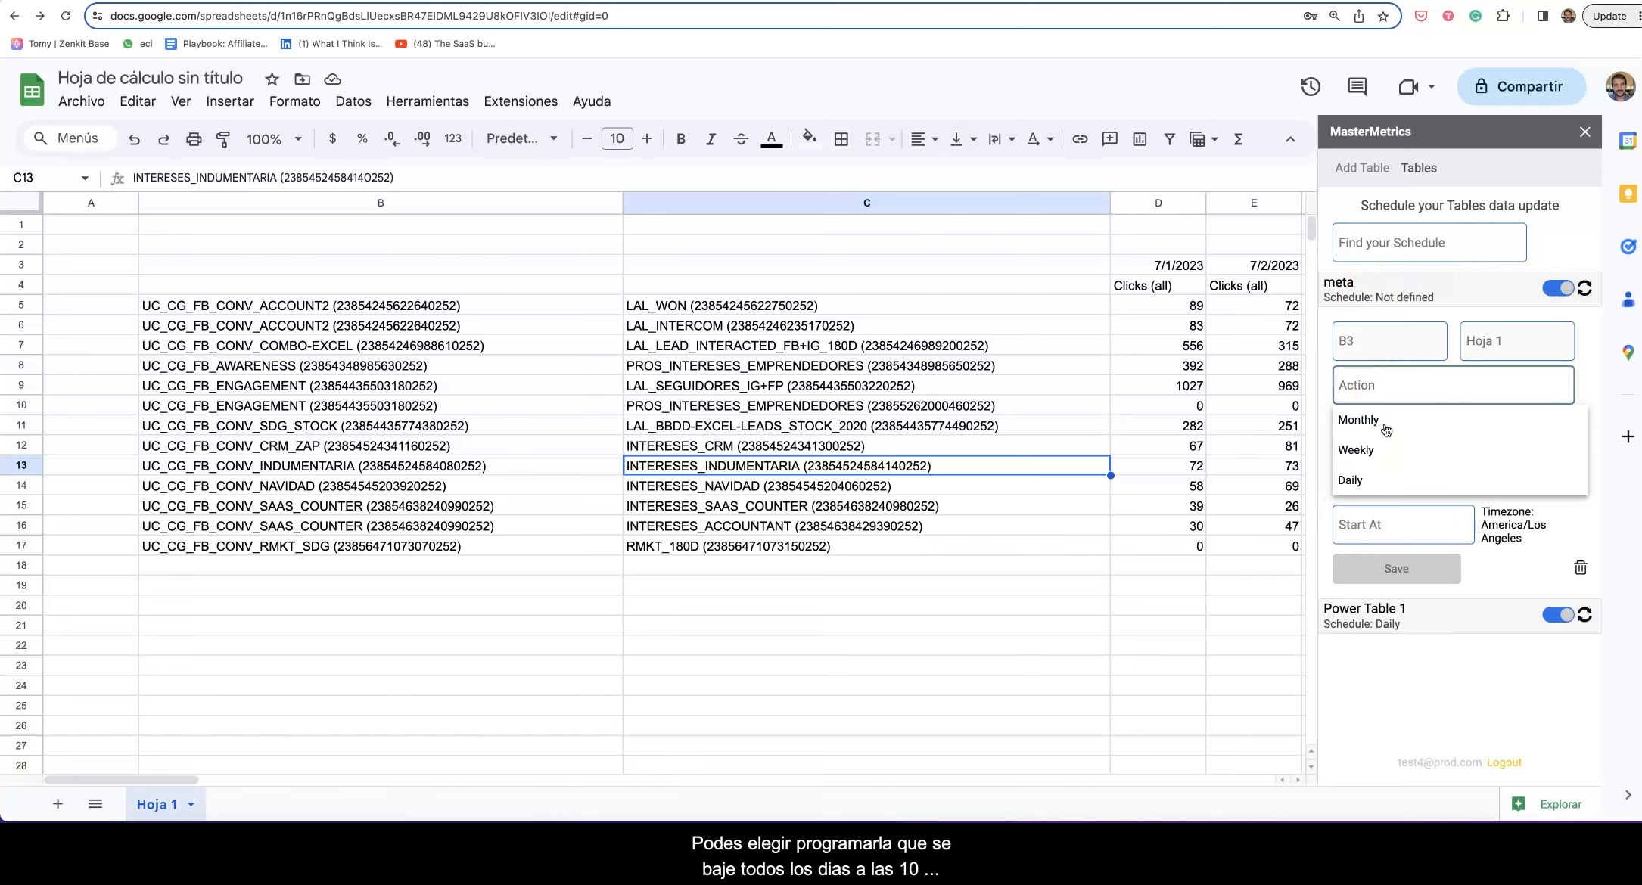
click(1372, 474)
click(1383, 442)
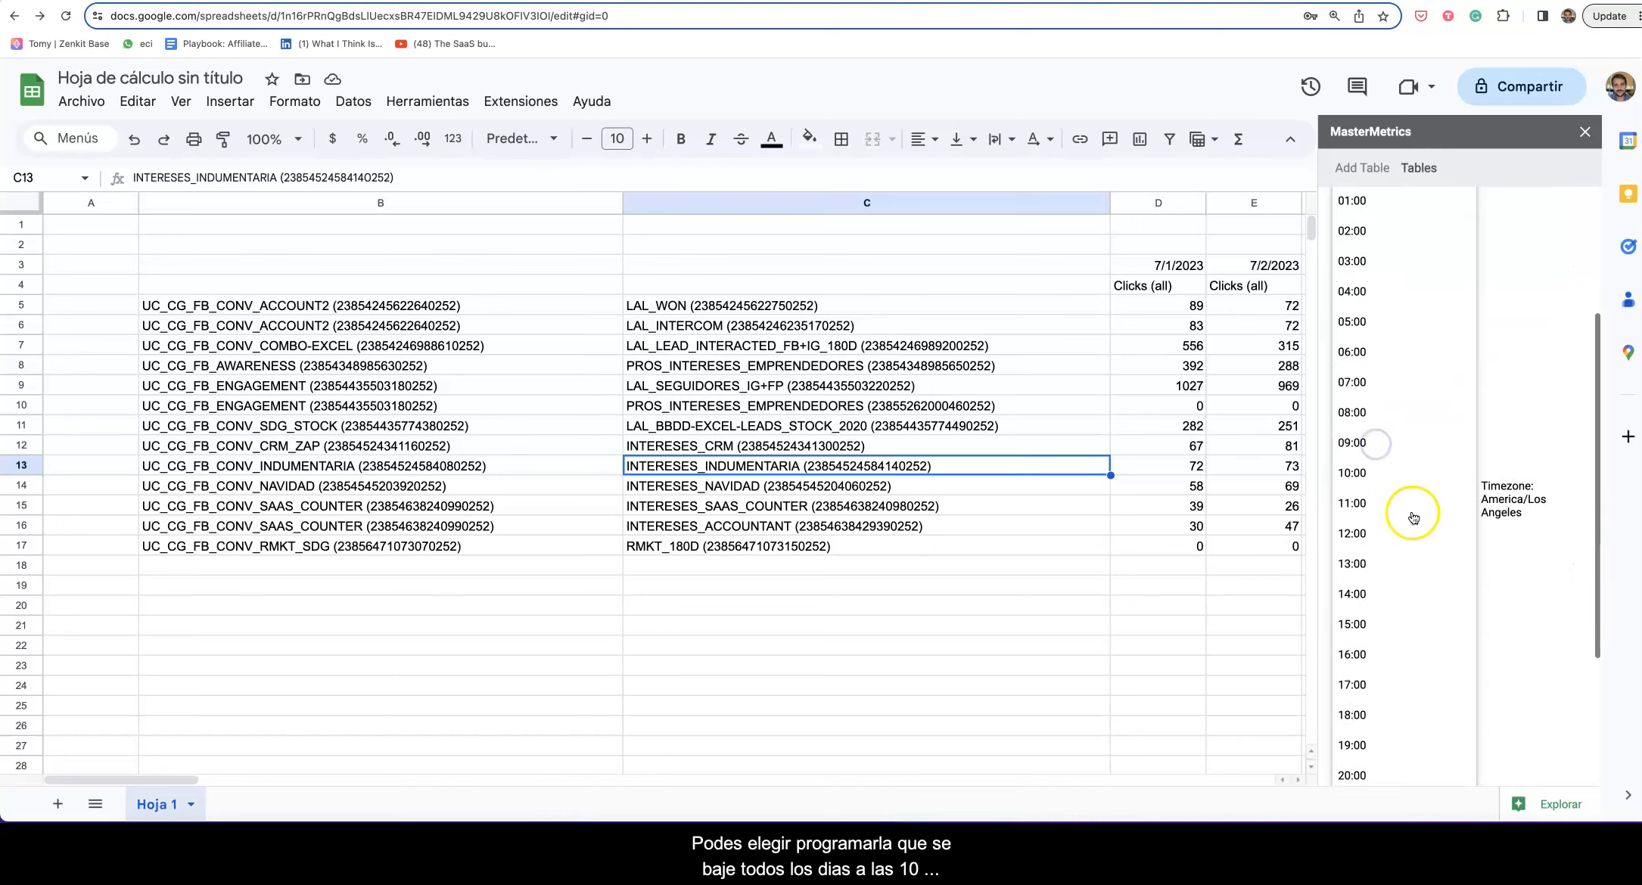
click(1361, 331)
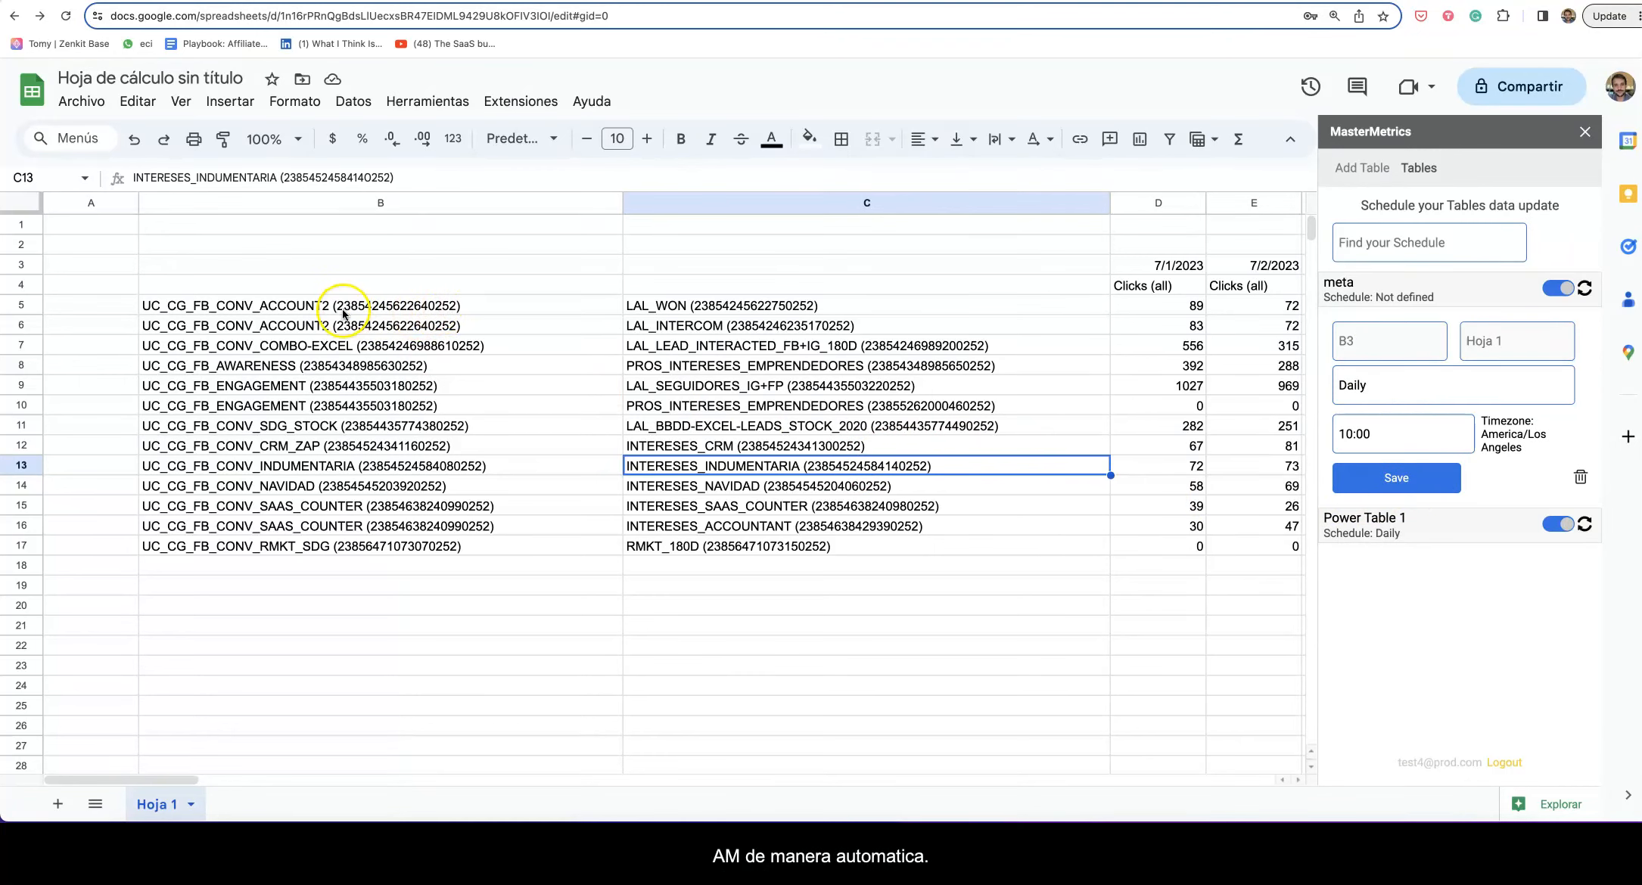
click(1392, 488)
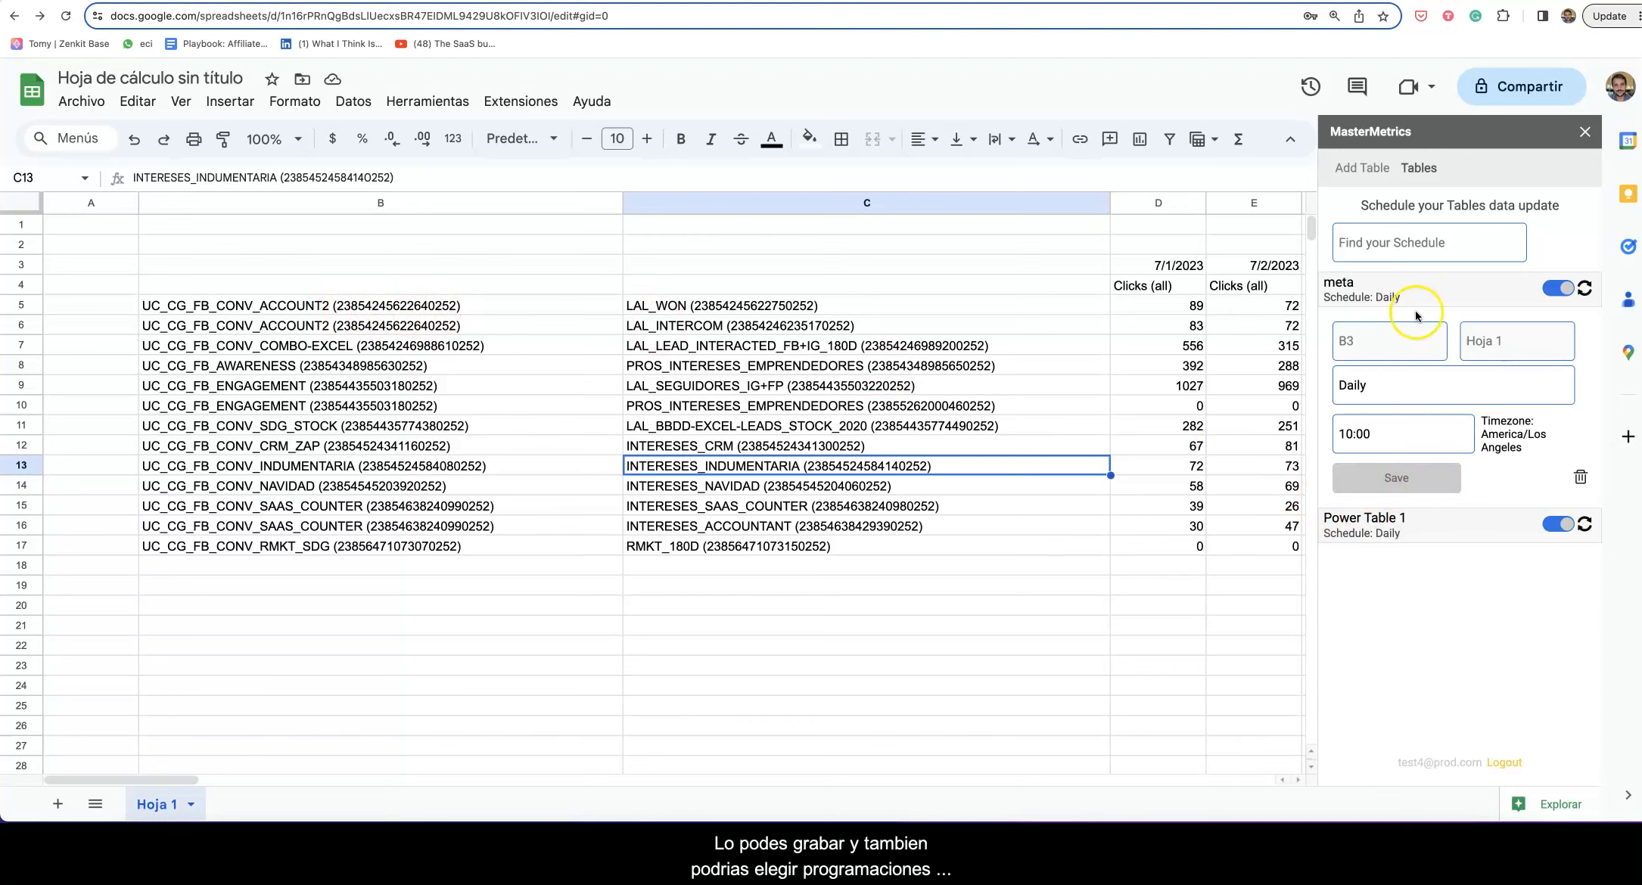
click(1390, 387)
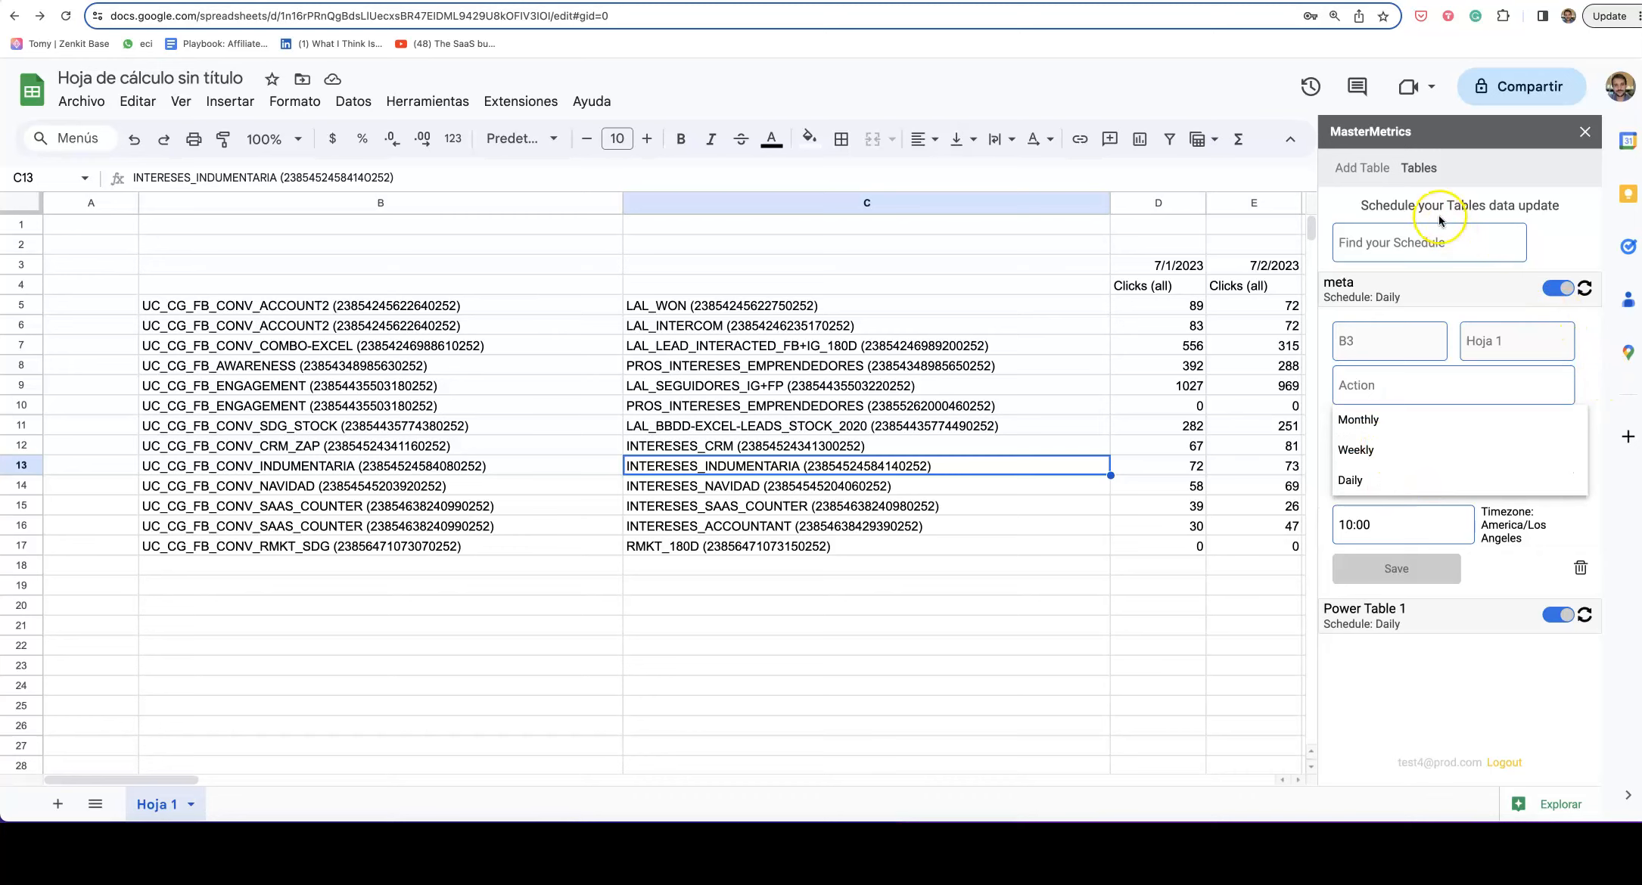
click(1362, 168)
click(1418, 167)
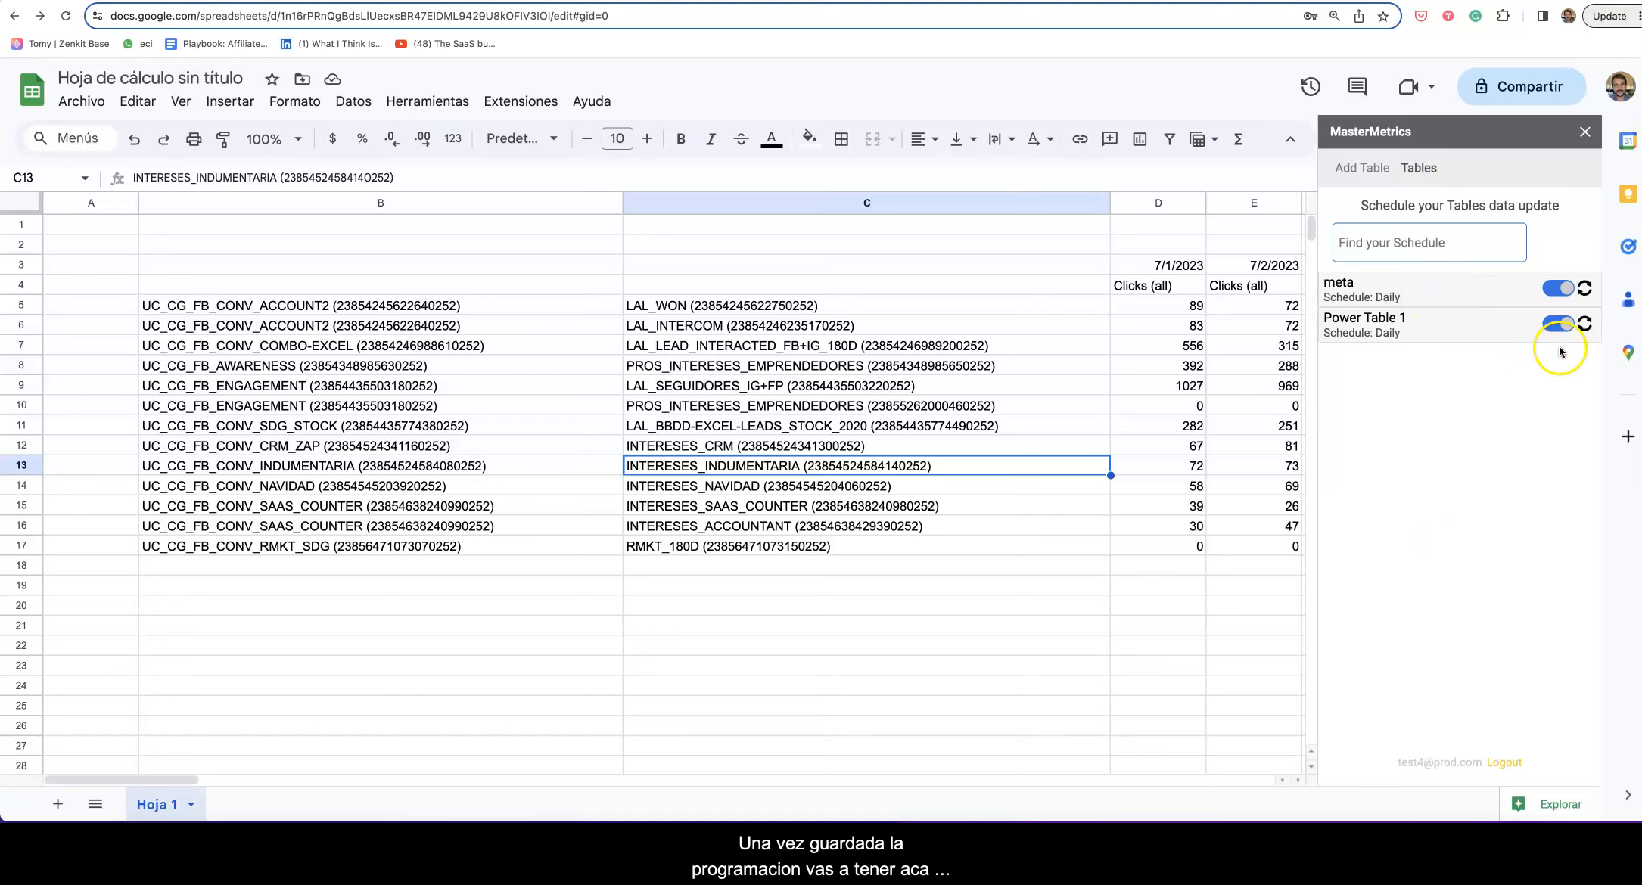
Step: Turn the meta schedule back on, then open Add Table with Select Source and Select Table expanded
click(1559, 293)
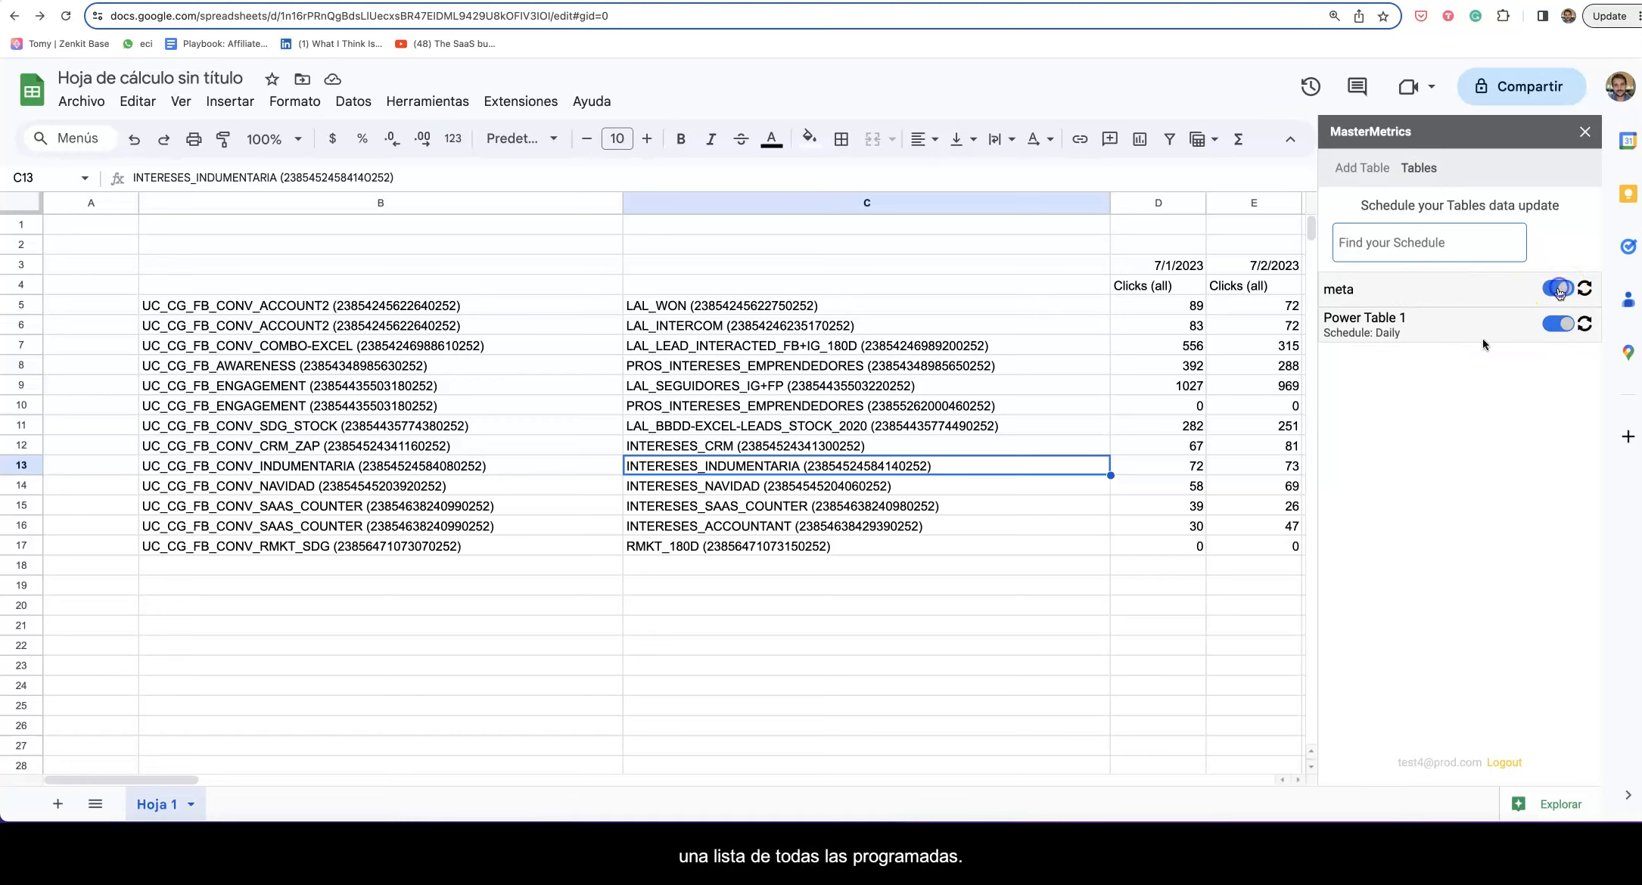
scroll(946, 612, down, 3)
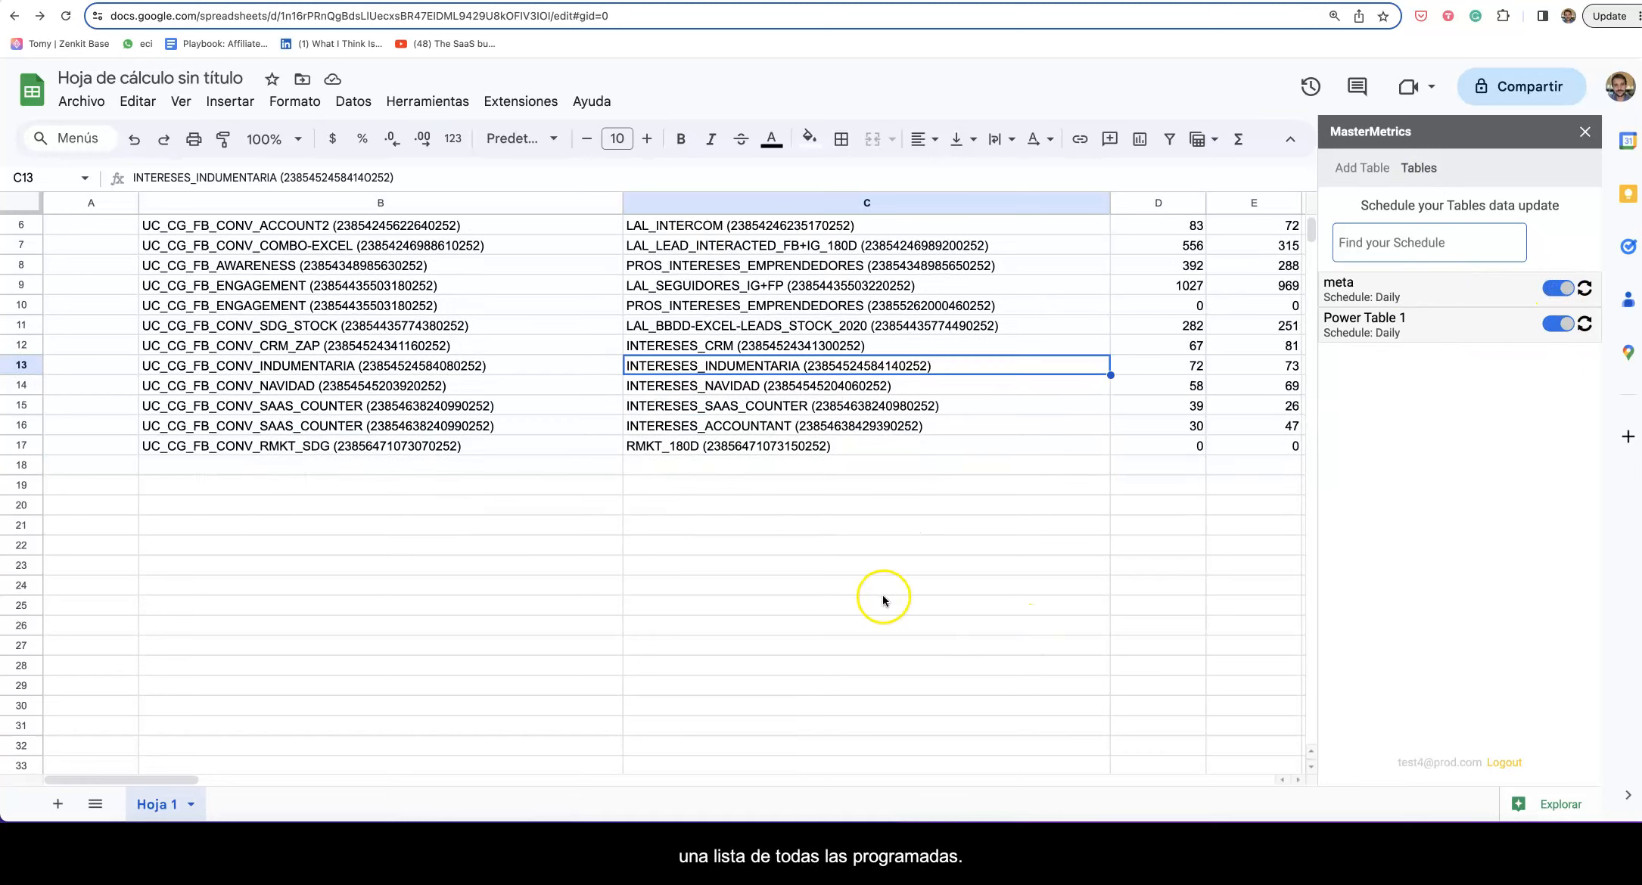
click(1143, 571)
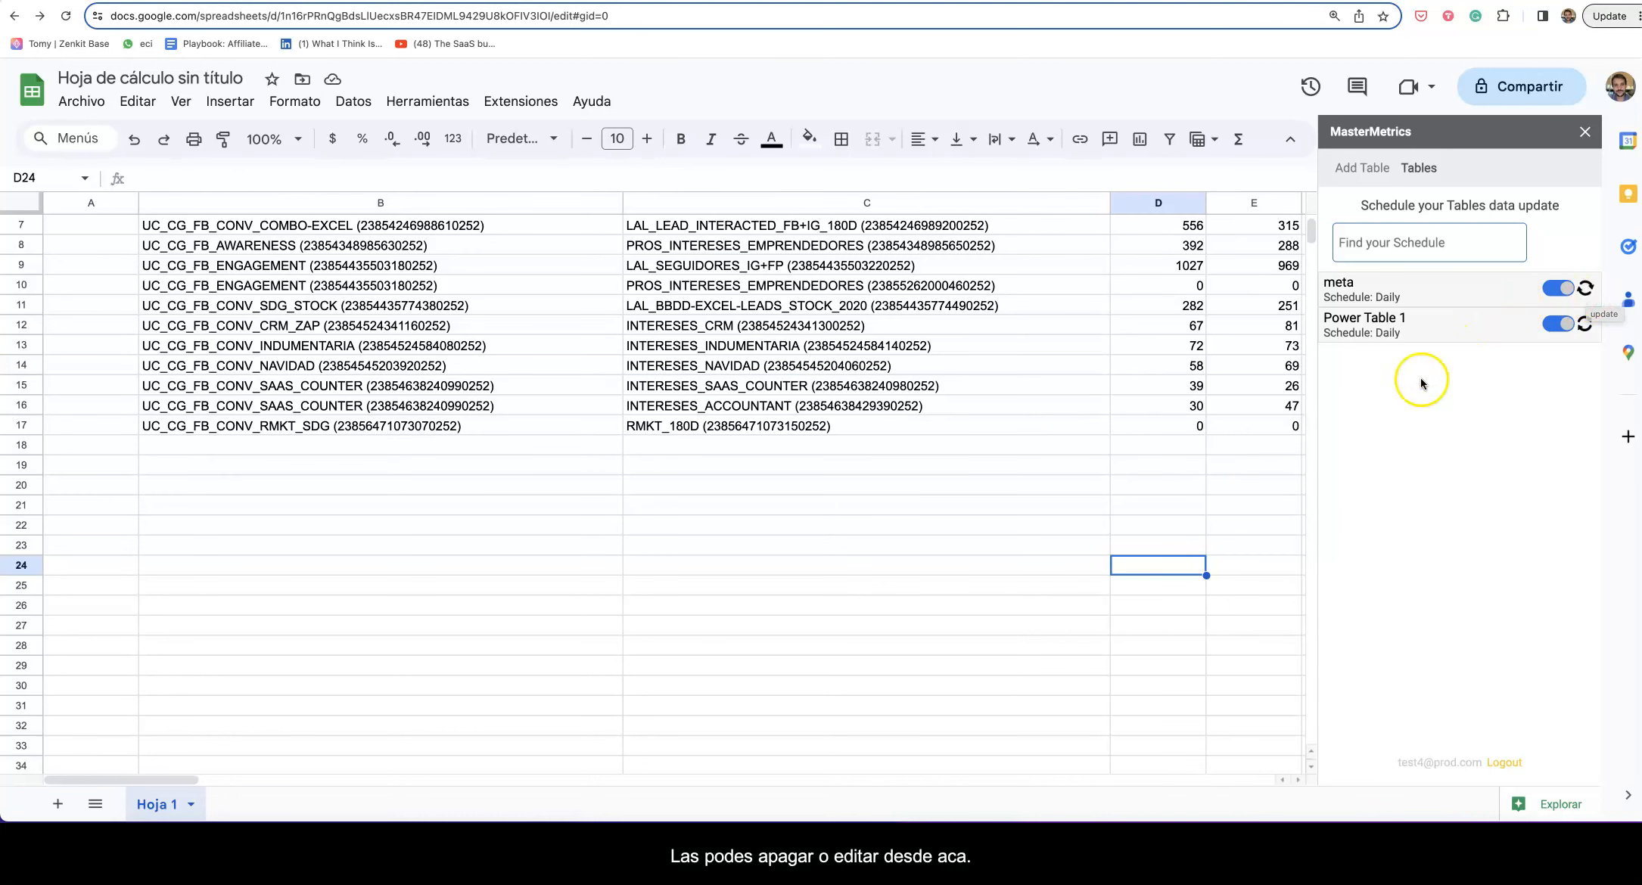
click(1339, 173)
click(1387, 326)
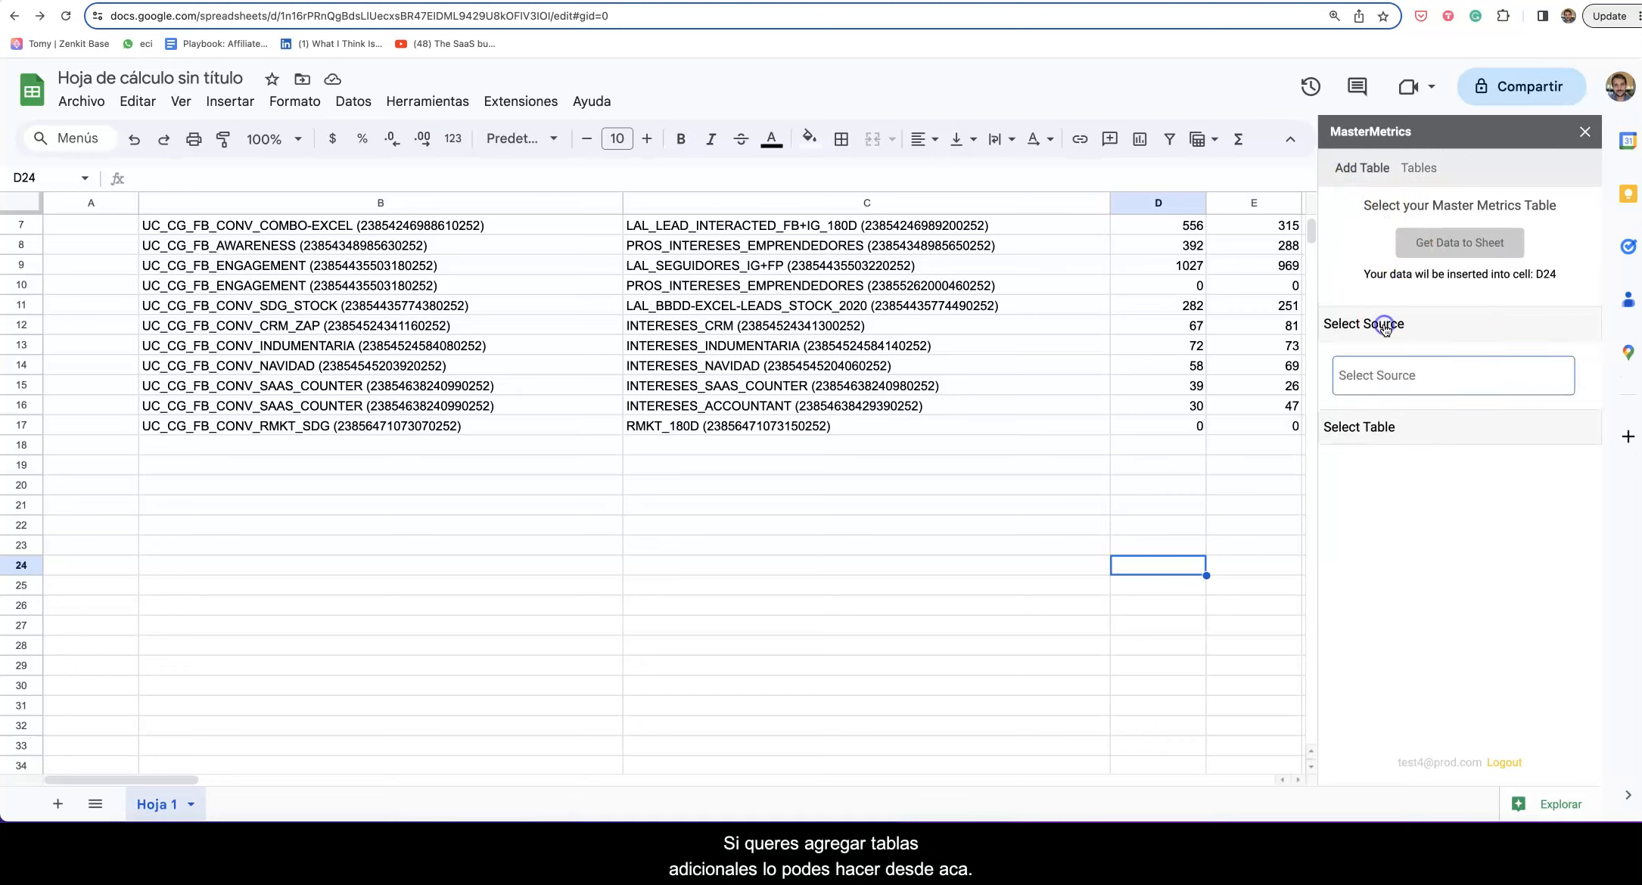
click(1373, 428)
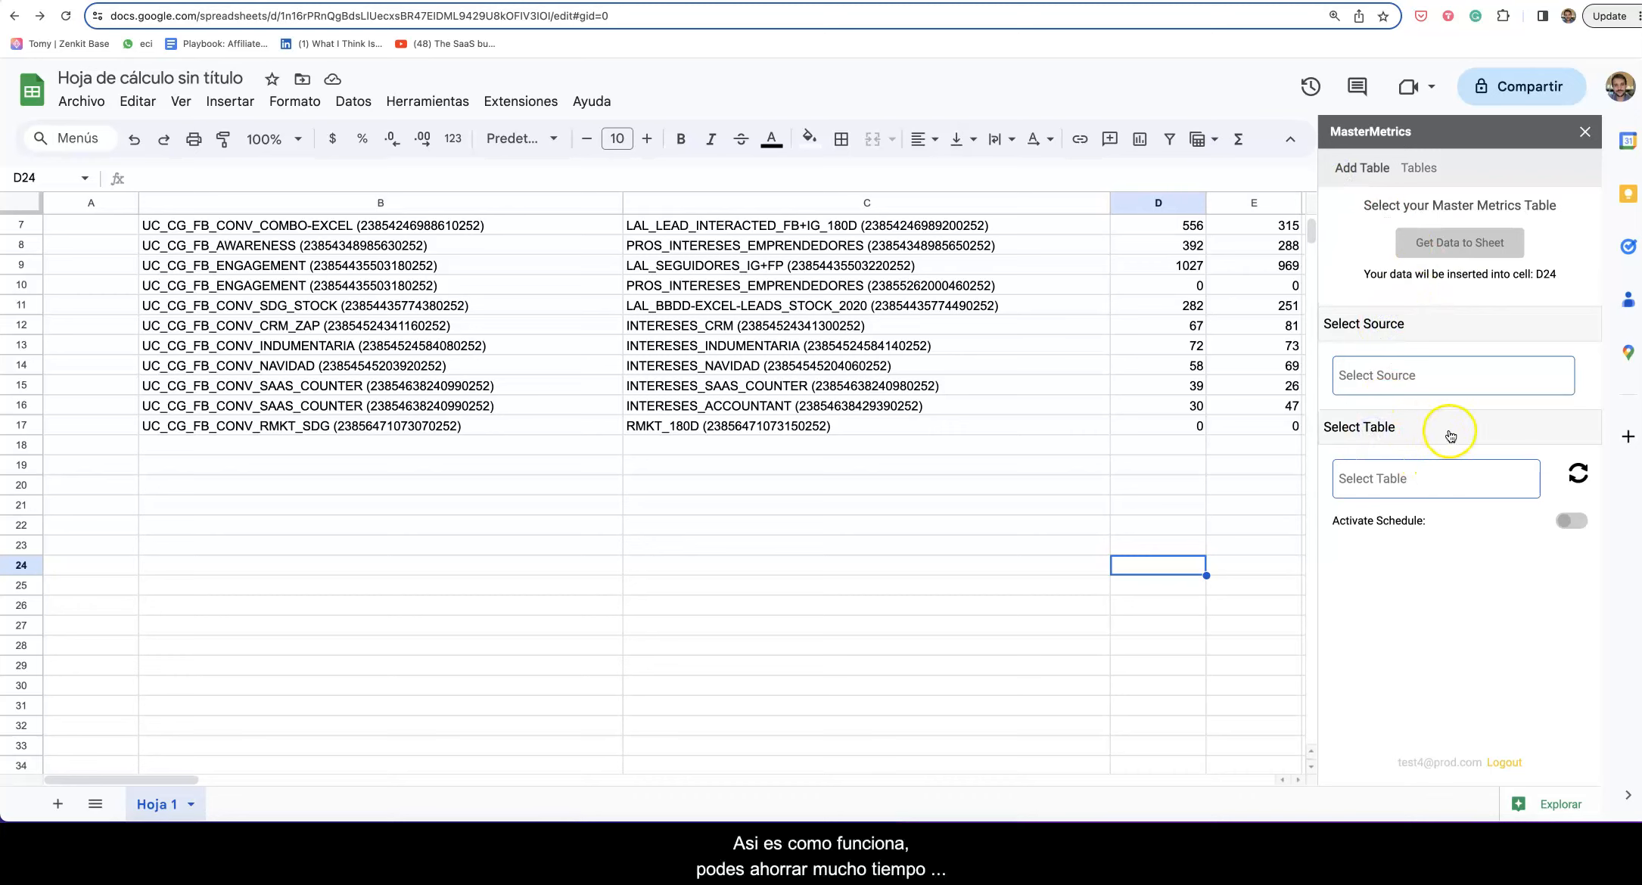